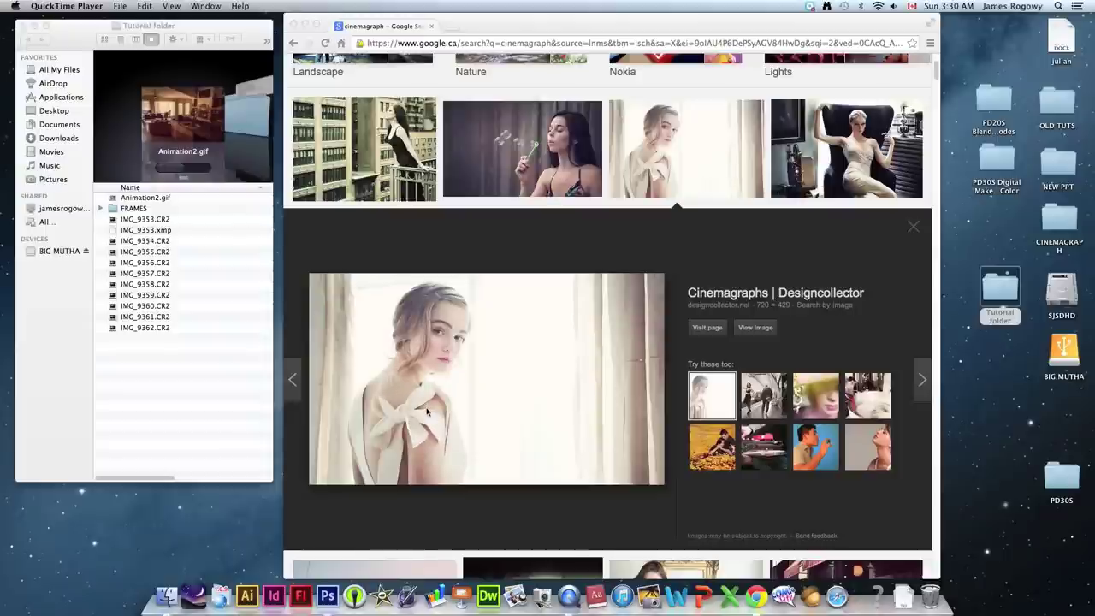
Browse through the cinemagraph examples in the image search results to see which parts of each picture move
left_click(292, 381)
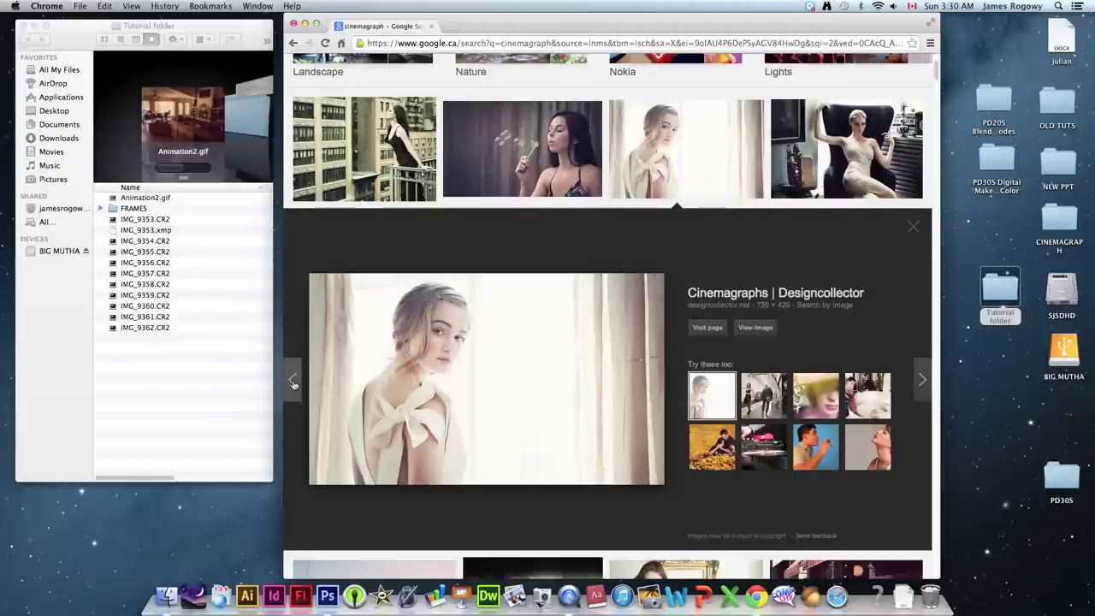
left_click(293, 382)
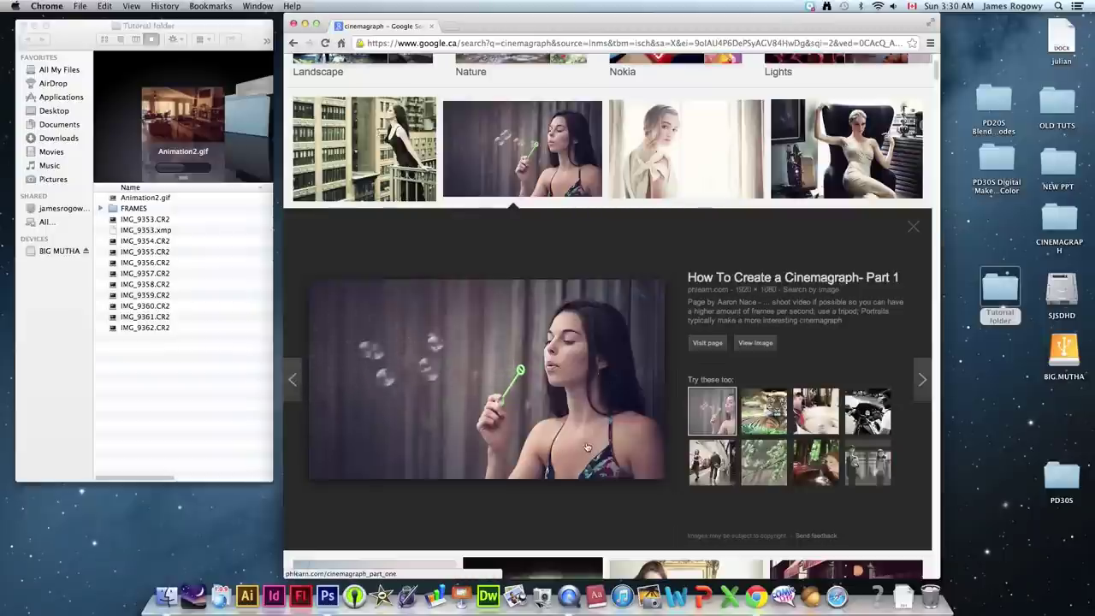
left_click(922, 380)
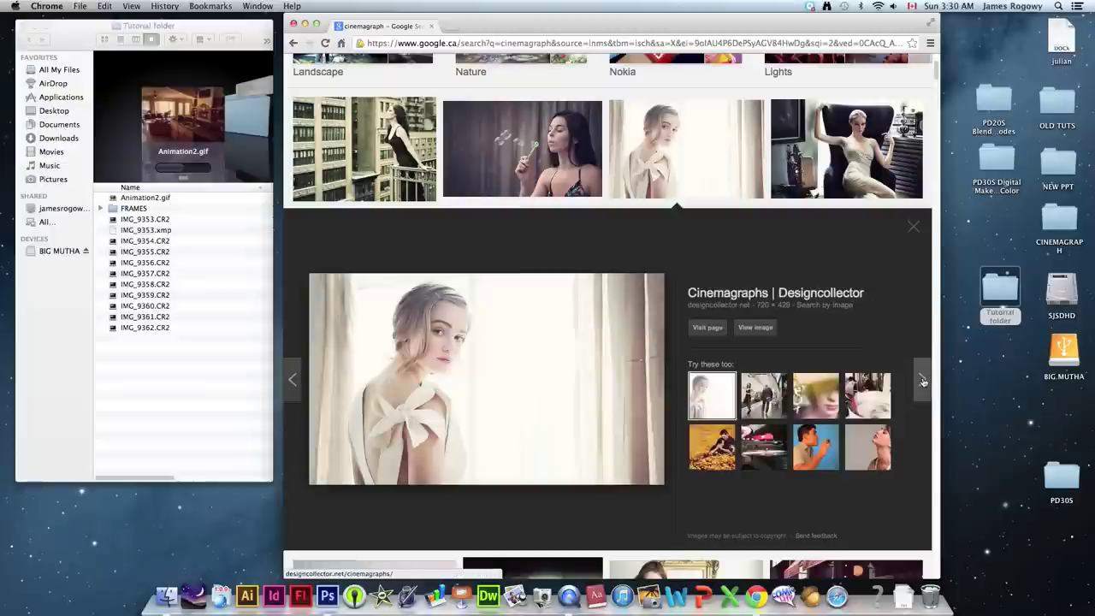
left_click(922, 380)
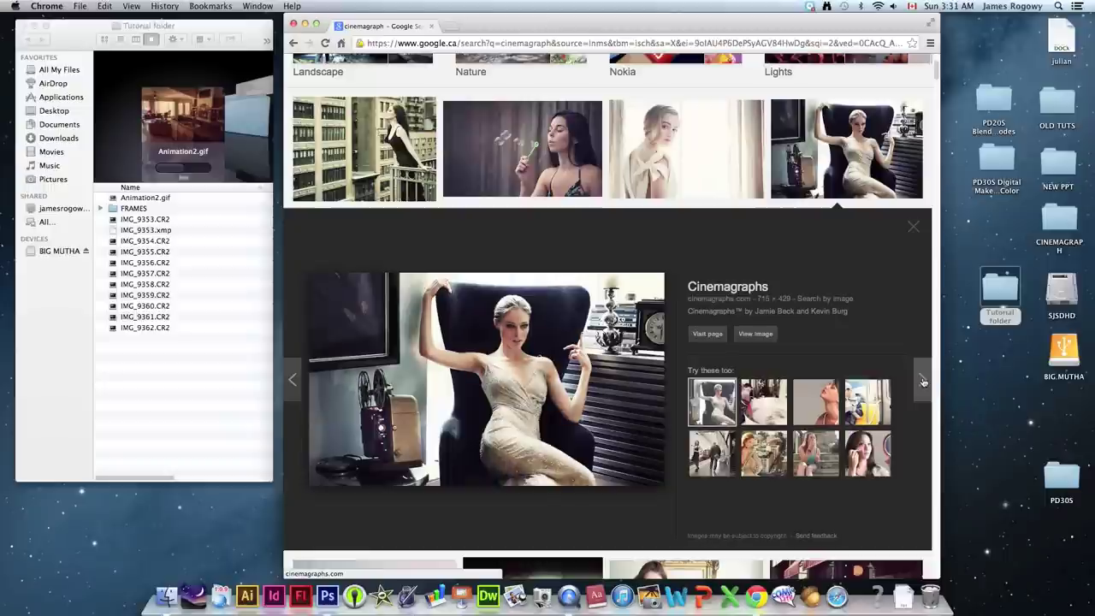
left_click(922, 381)
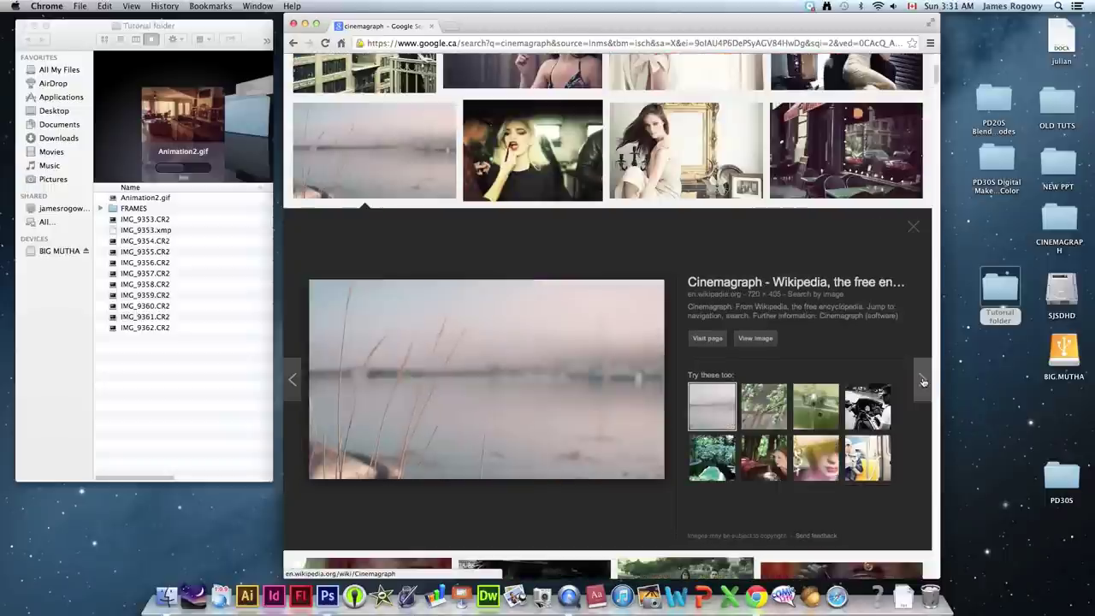
left_click(923, 381)
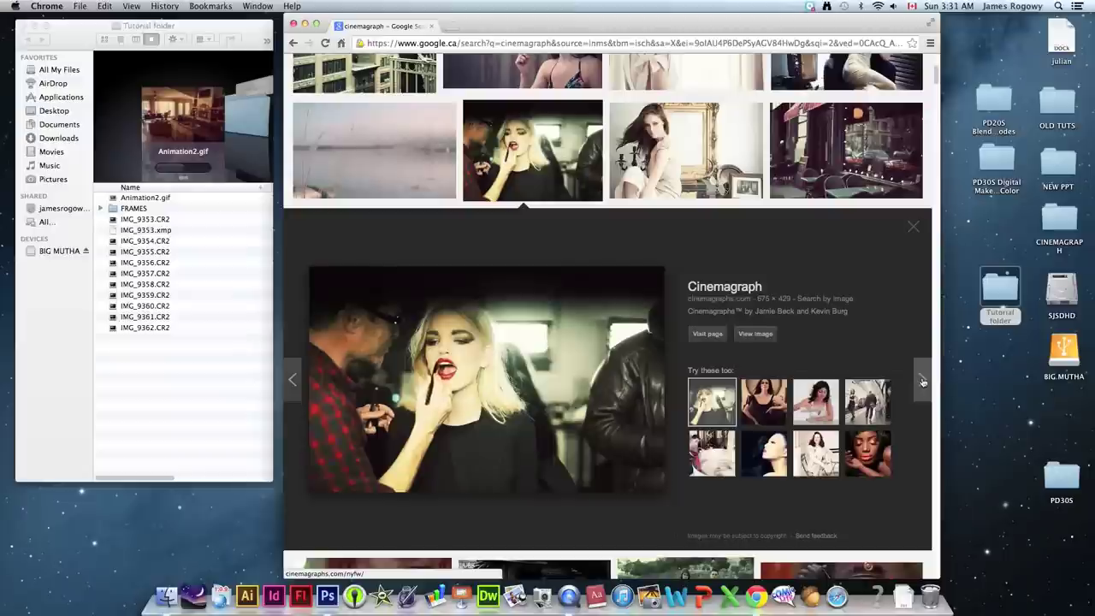
left_click(923, 381)
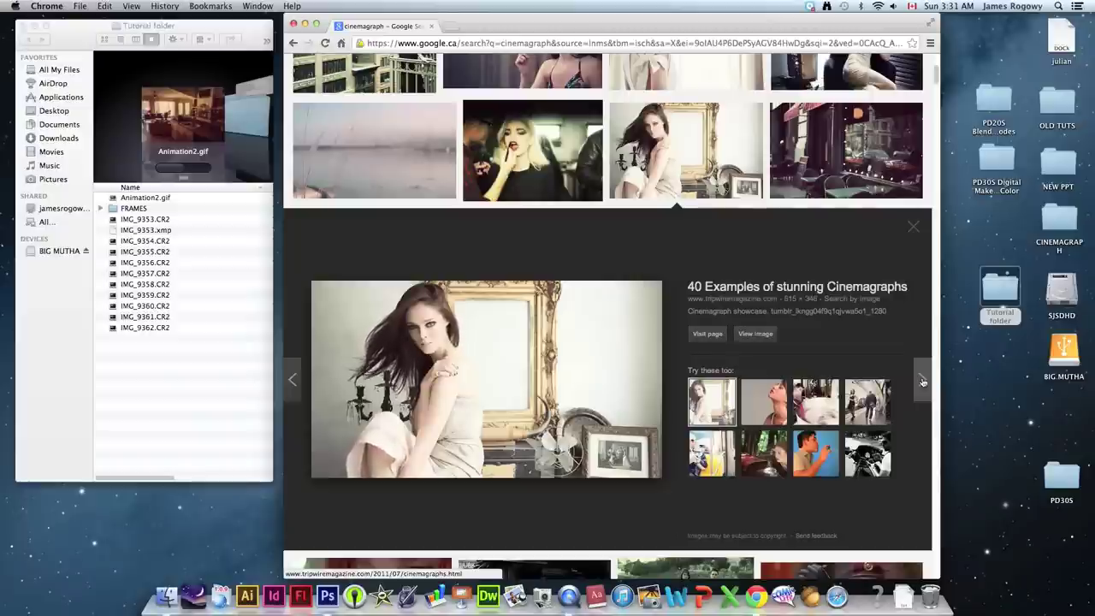
left_click(922, 382)
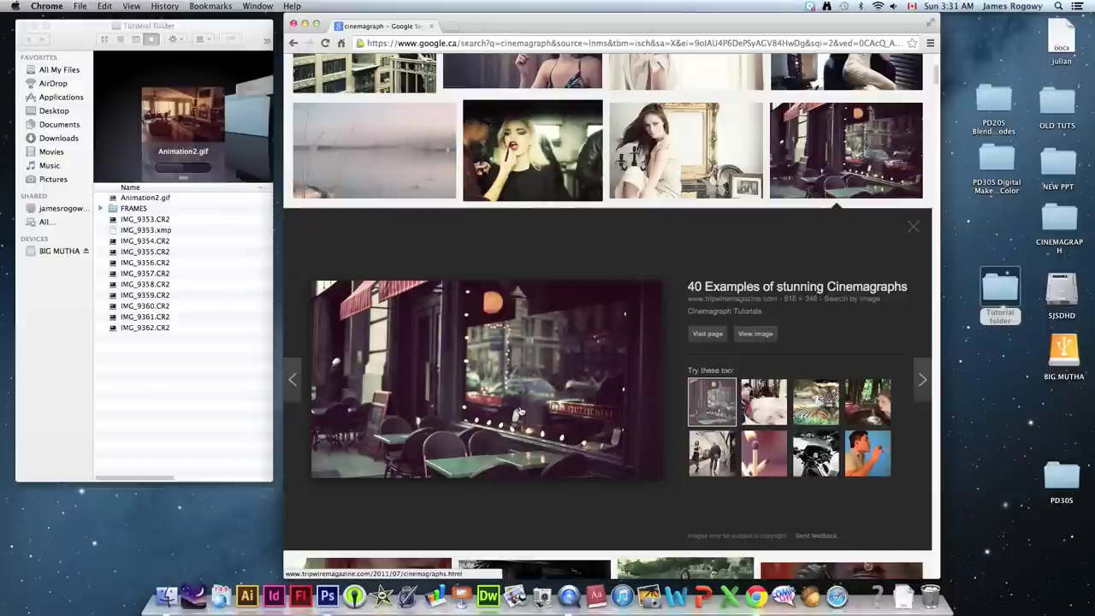
Open IMG_9353.CR2 from the Tutorial folder in Camera Raw and review its lens correction and effects settings
left_click(240, 308)
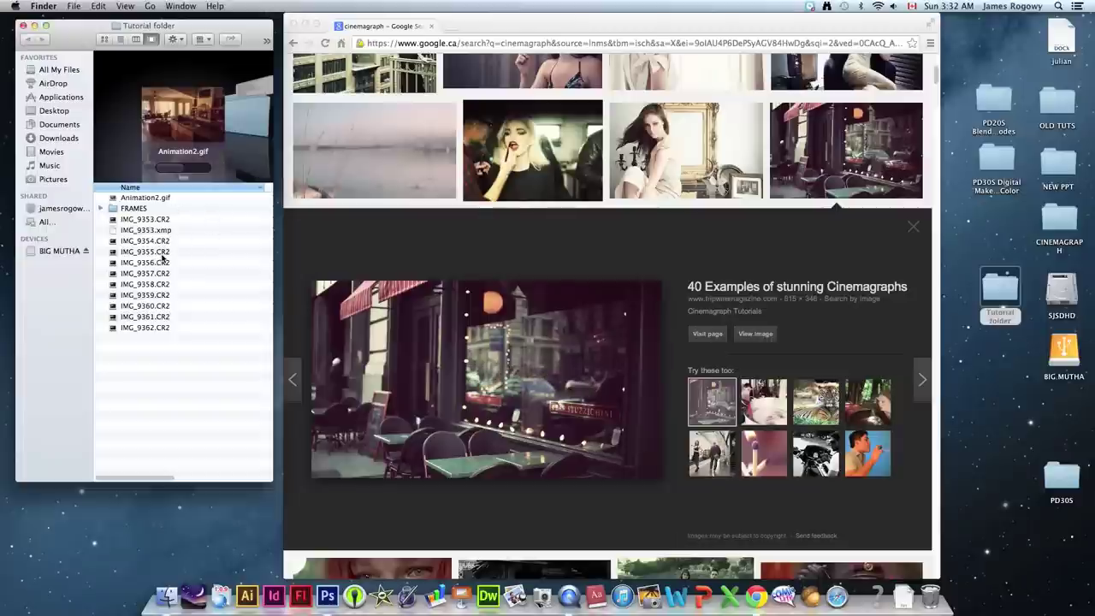
double_click(137, 219)
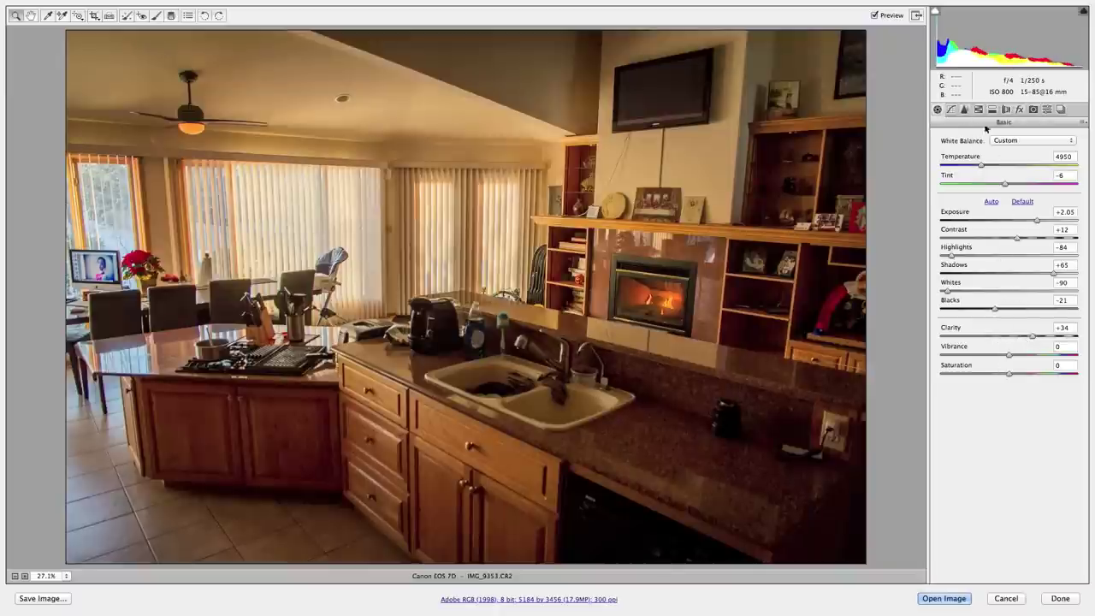
left_click(1007, 111)
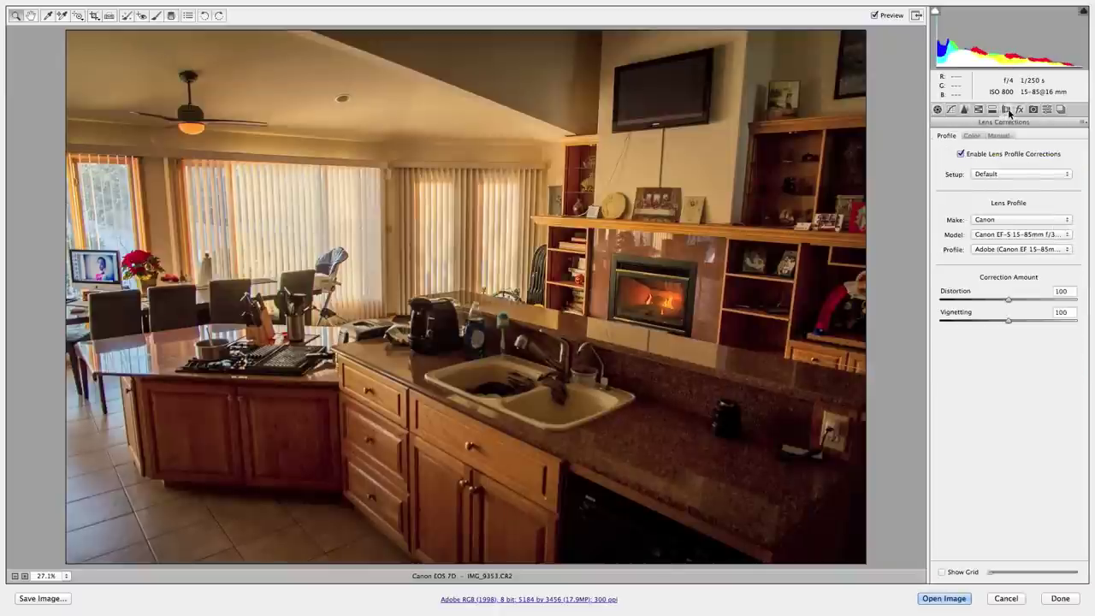
left_click(1020, 111)
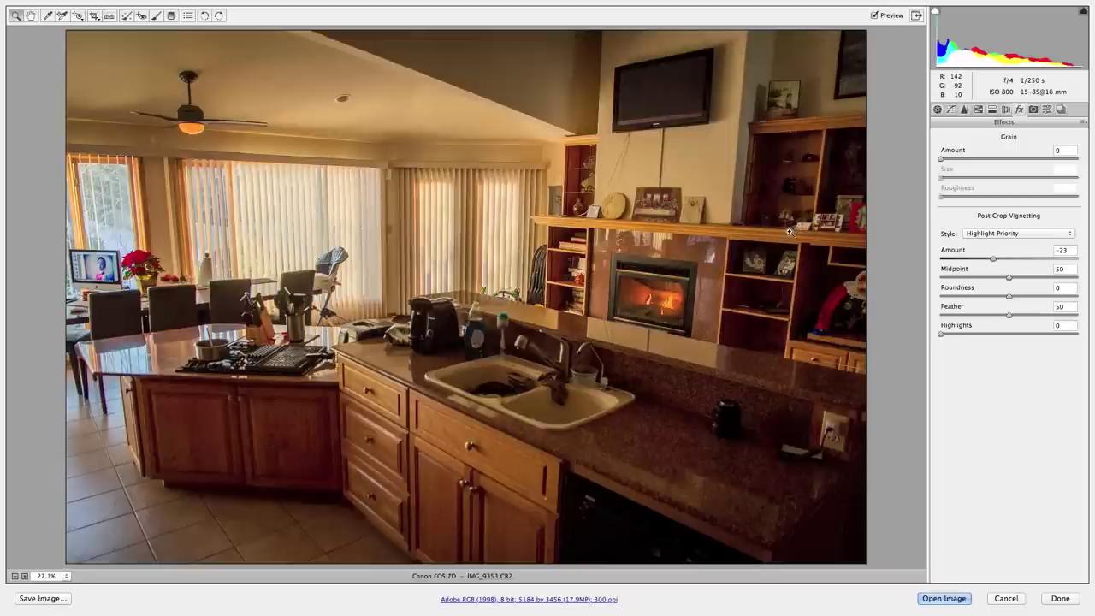
Save all of the photo's current Camera Raw settings as a new preset named HOUSE
left_click(1046, 110)
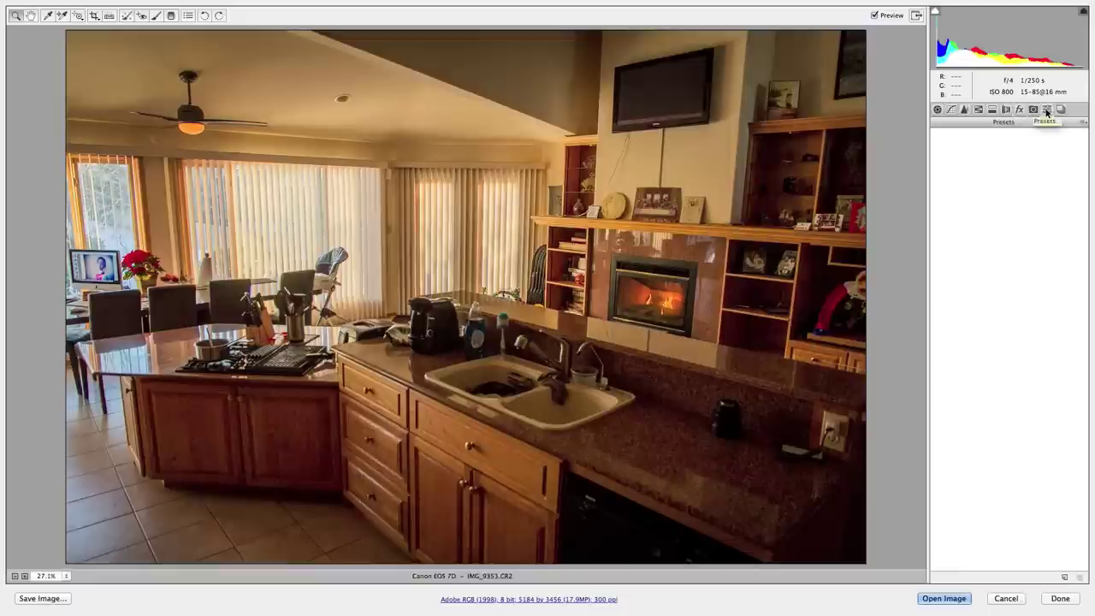
left_click(1064, 578)
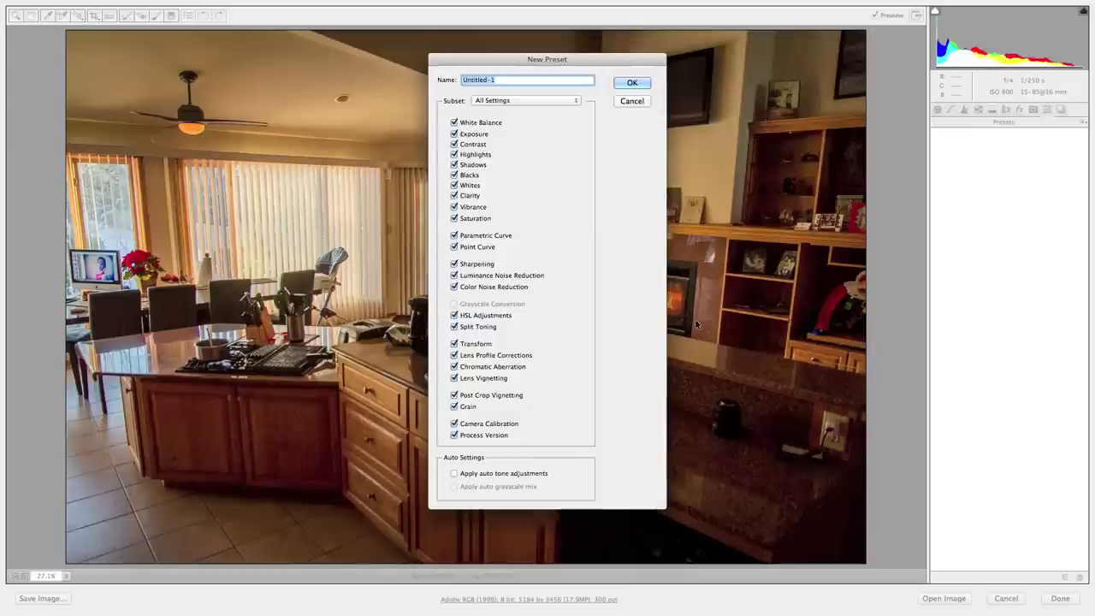
type("HOUSE")
key("Return")
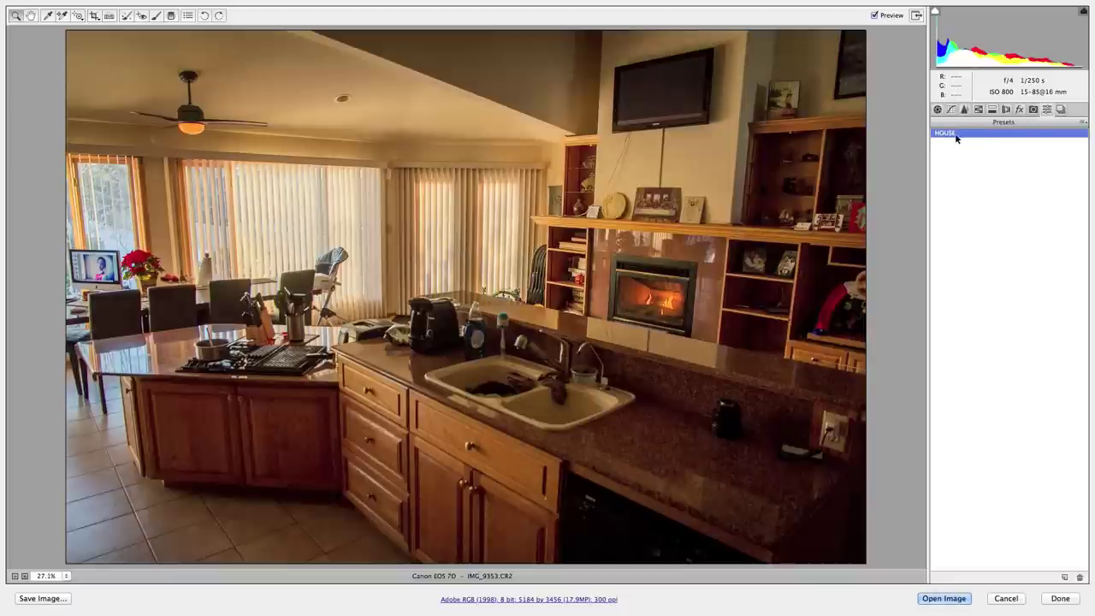
Open the adjusted IMG_9353.CR2 in Photoshop, expand the application window to fill the screen, and shift the floating actions list aside
left_click(956, 599)
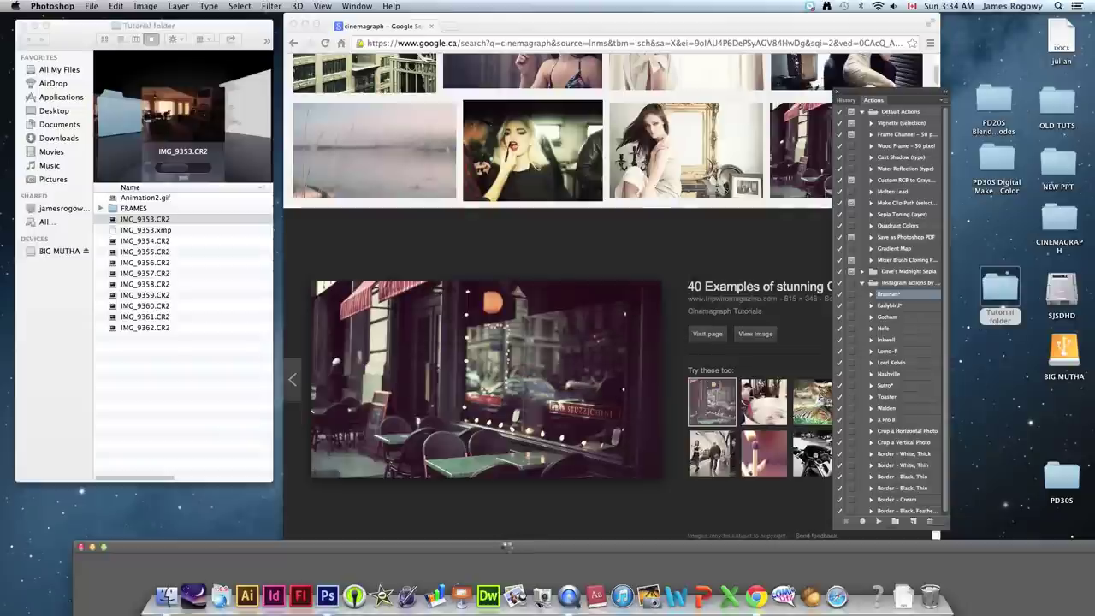
left_click_drag(506, 547, 500, 366)
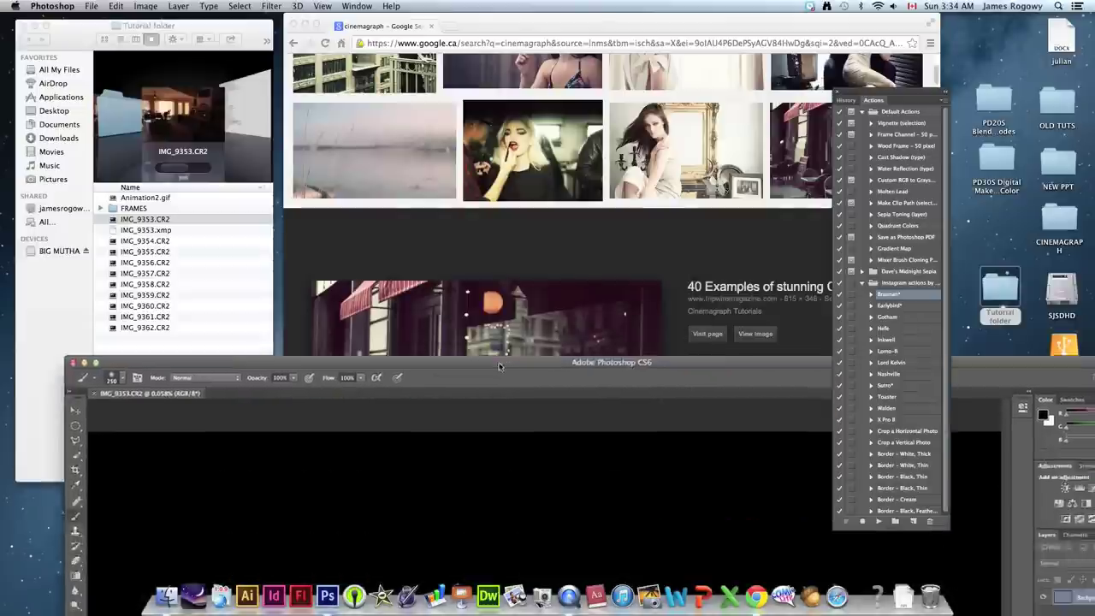
double_click(499, 366)
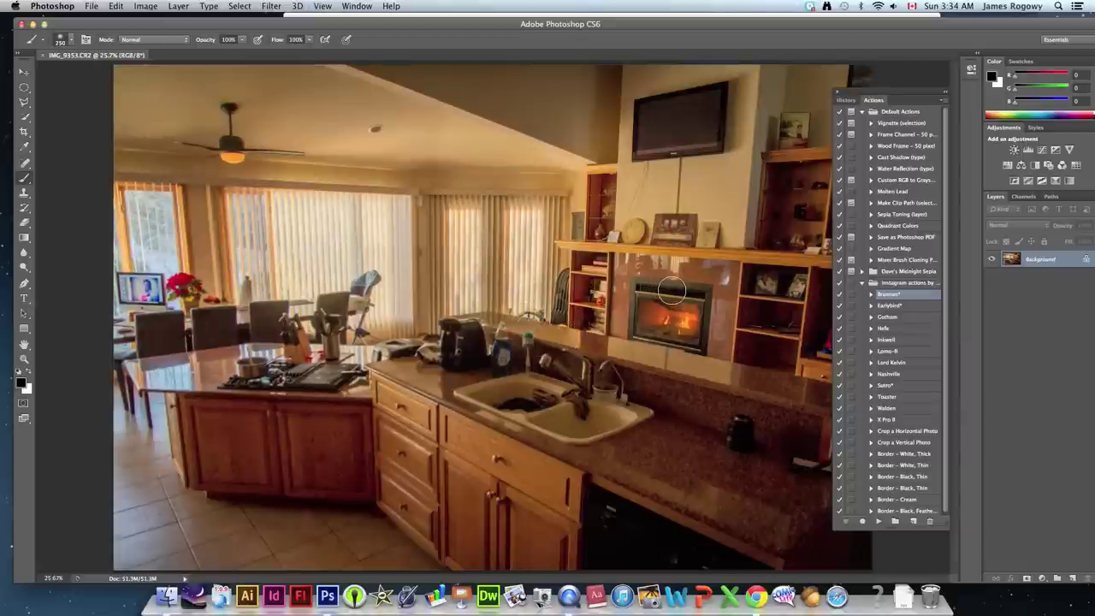
left_click_drag(892, 95, 940, 152)
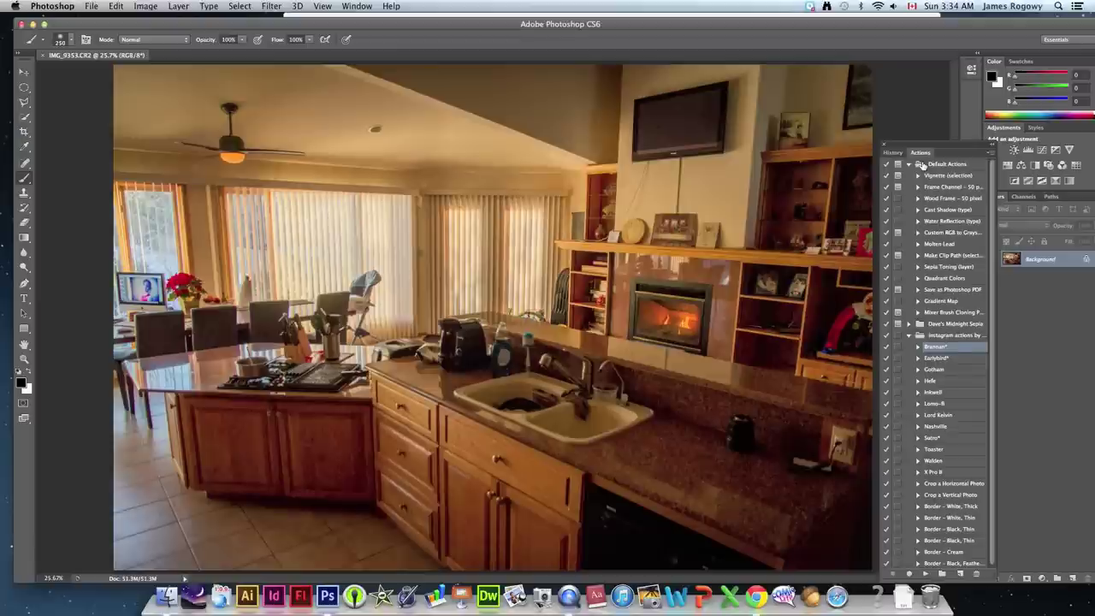
left_click(909, 335)
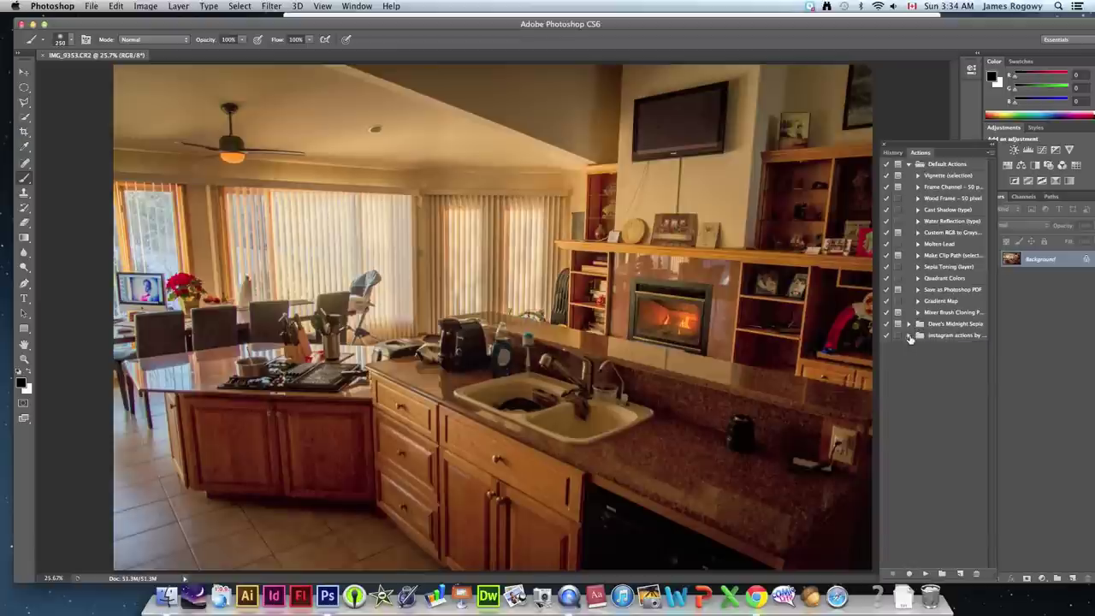
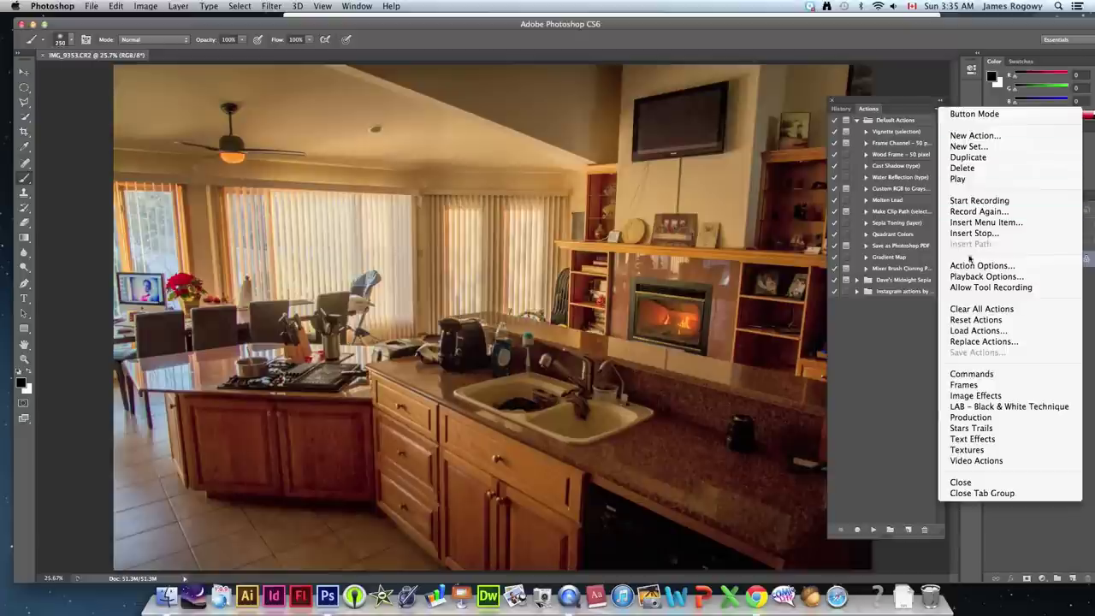
left_click(970, 330)
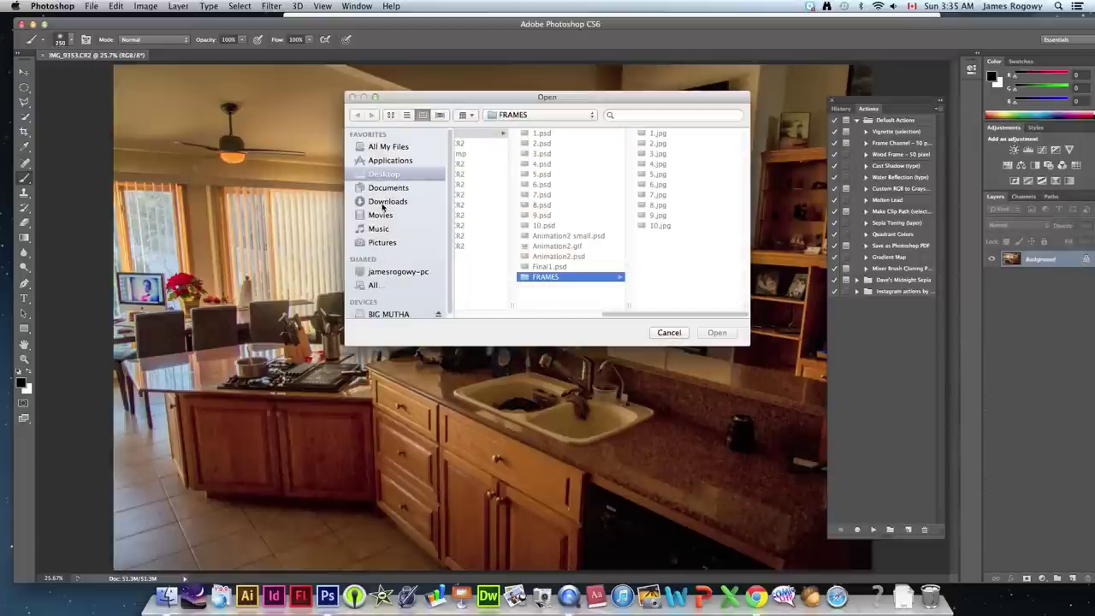
left_click(383, 202)
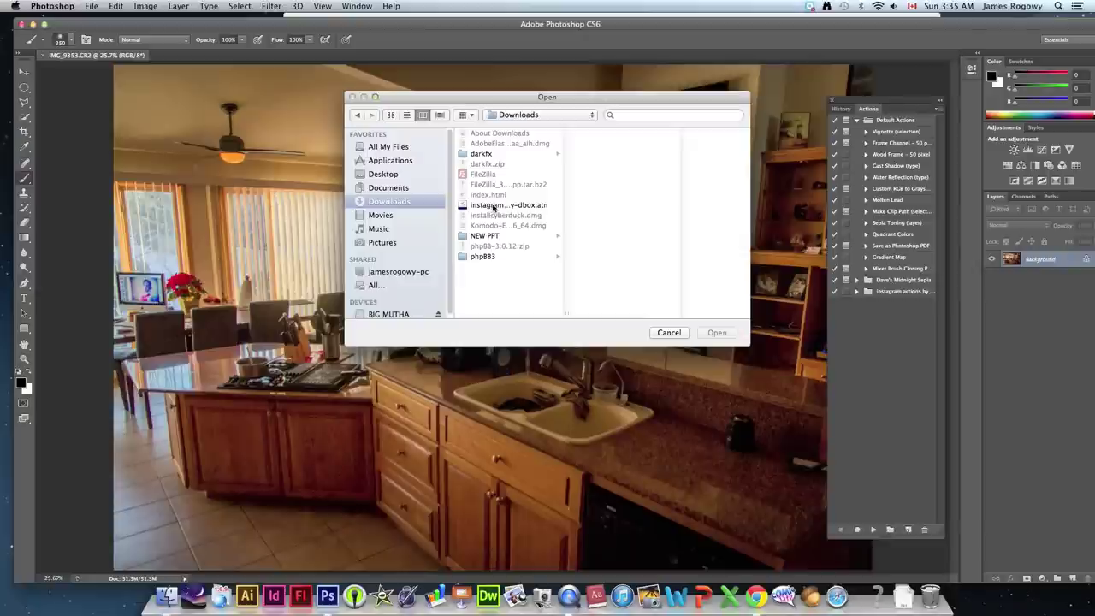
left_click(504, 207)
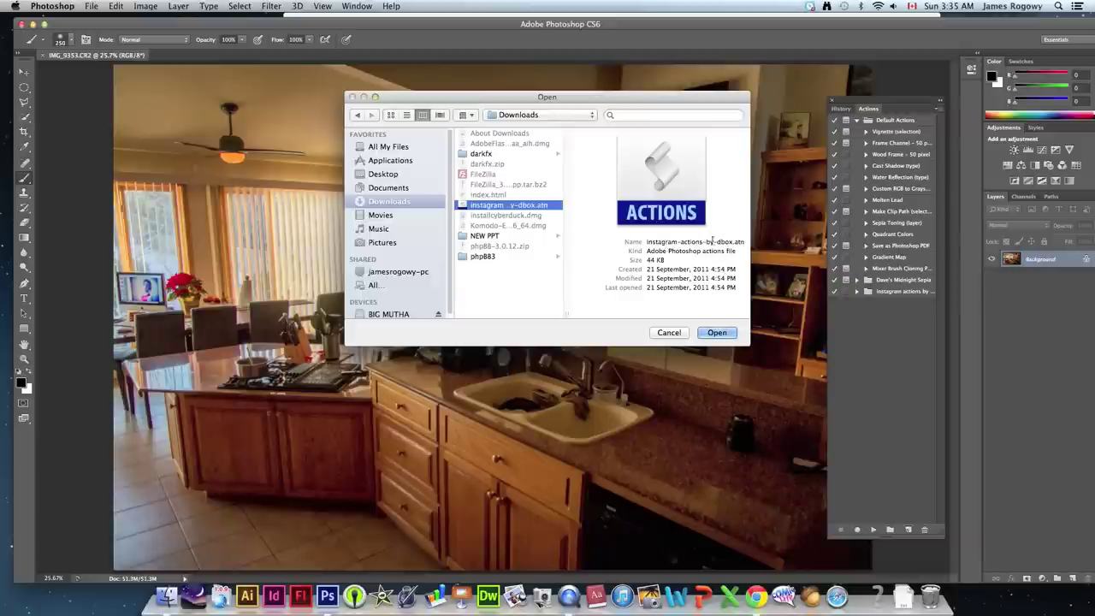
left_click(671, 333)
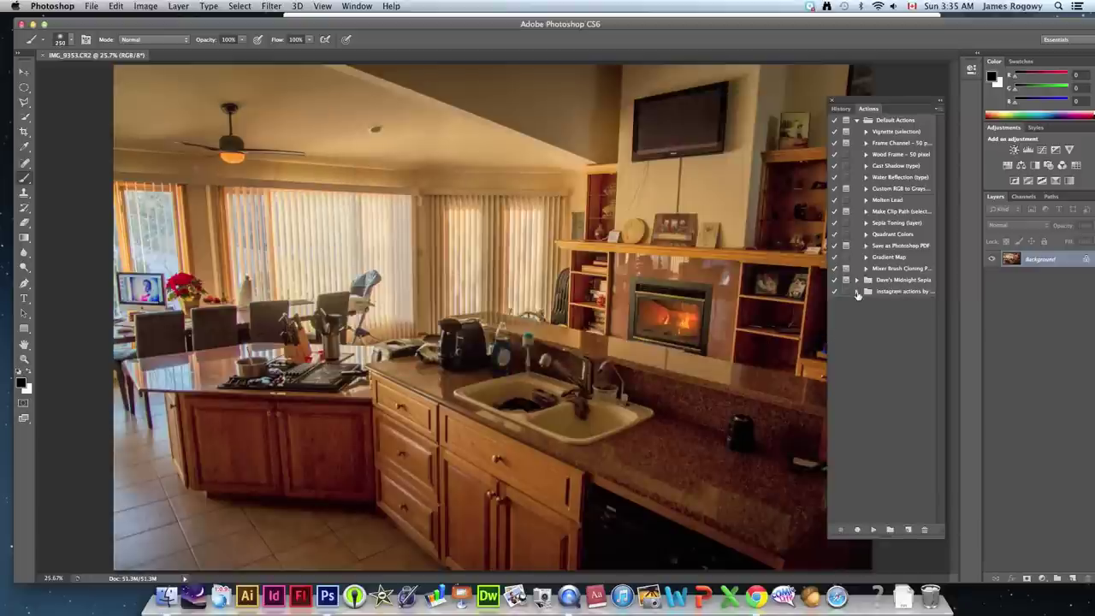
Run the Brannan action from the Instagram actions set on the IMG_9353.CR2 photo
left_click(857, 291)
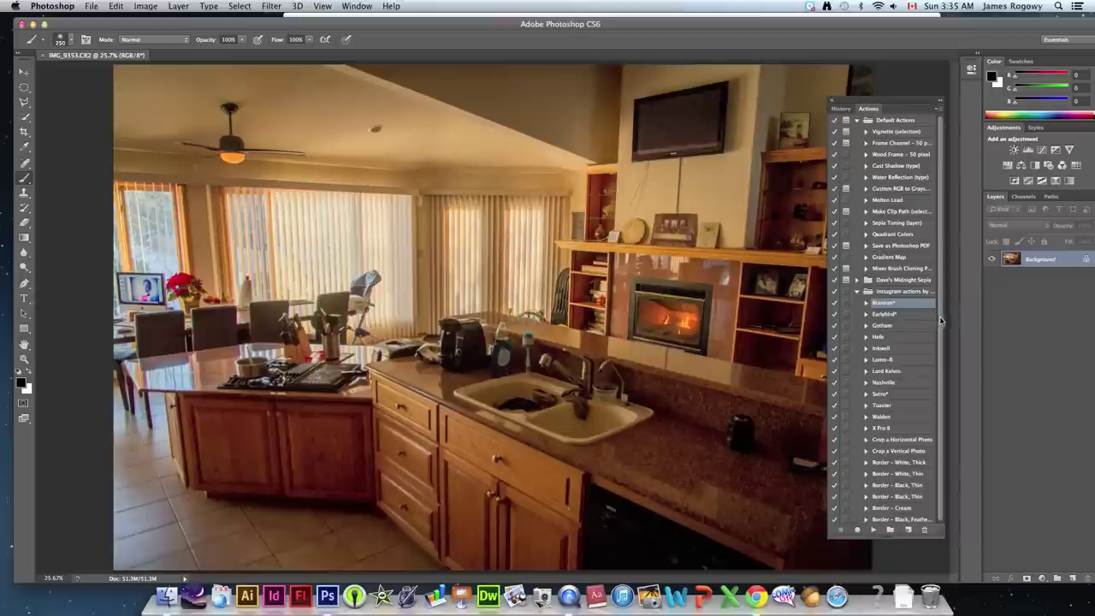
scroll(941, 320, "down", 1)
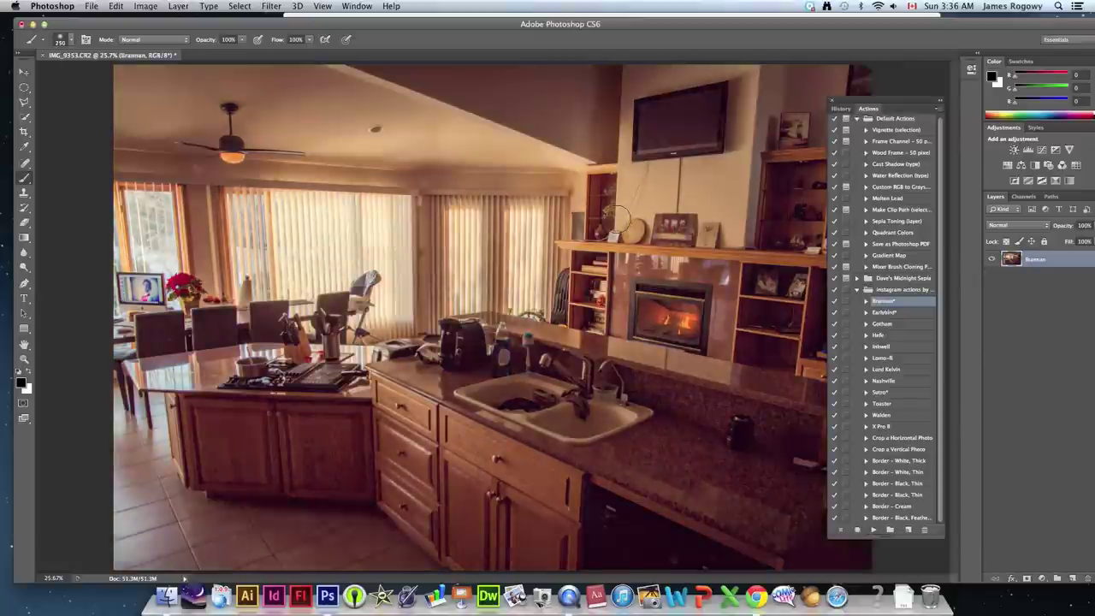
left_click_drag(897, 102, 915, 123)
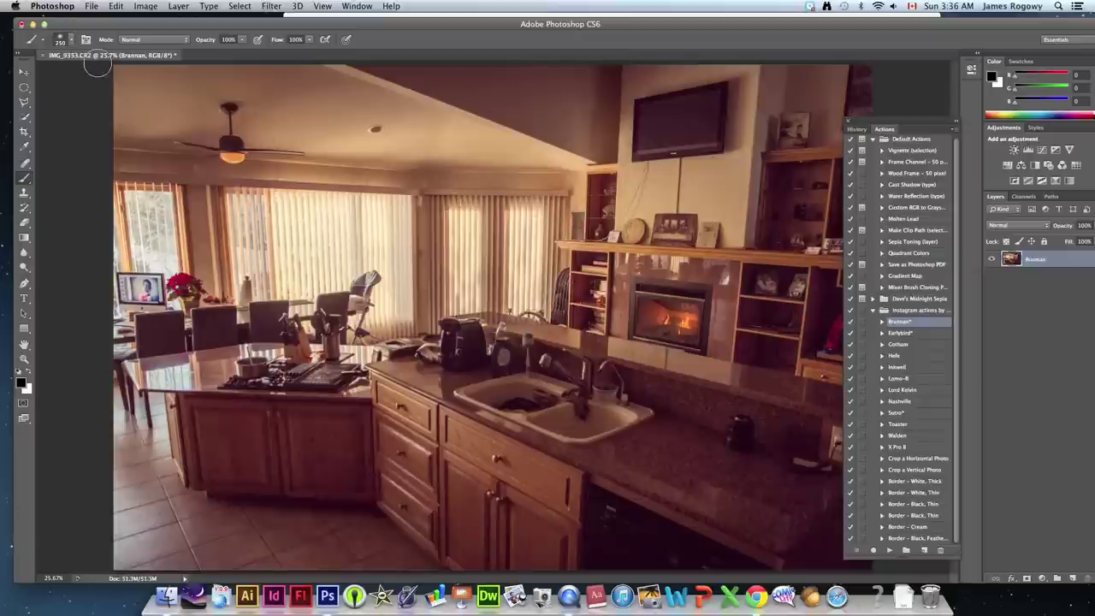
Move the Photoshop window off the Tutorial folder and open IMG_9354.CR2 in Camera Raw
left_click_drag(106, 26, 313, 237)
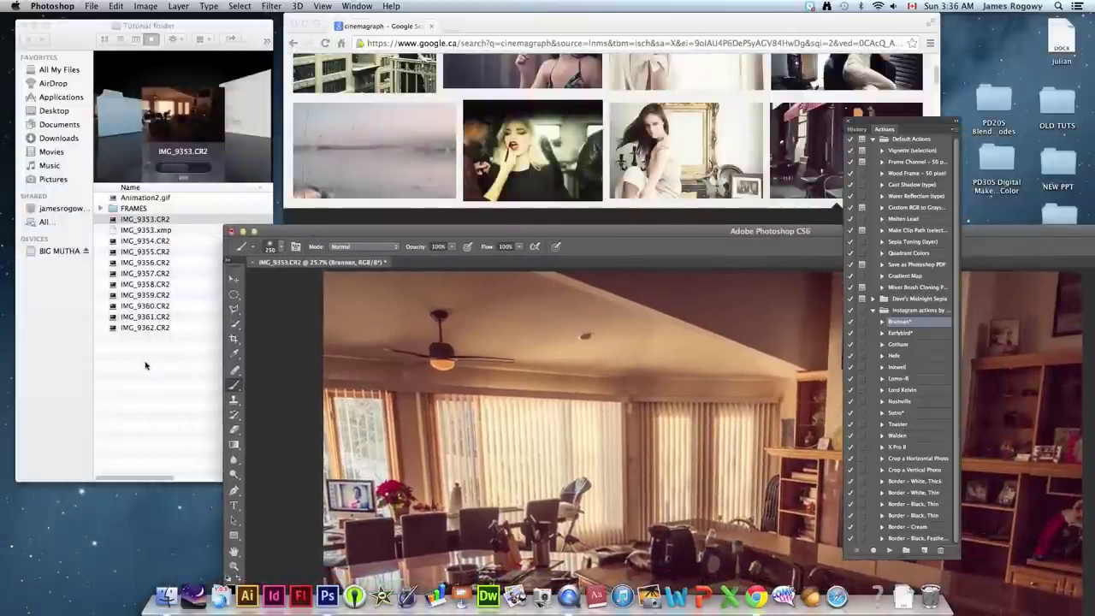
left_click(144, 275)
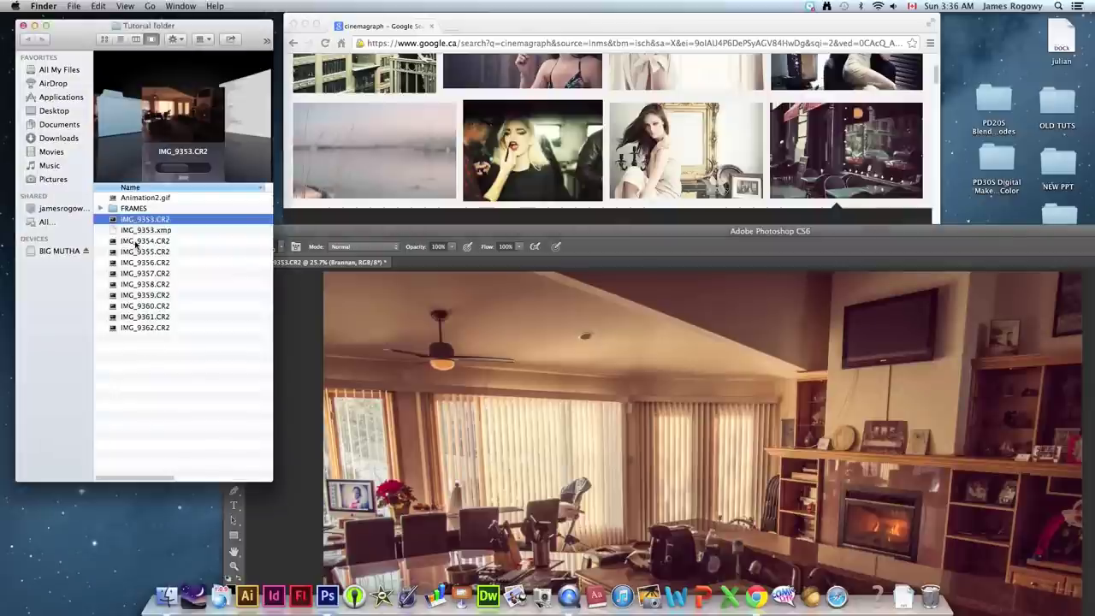
left_click(137, 243)
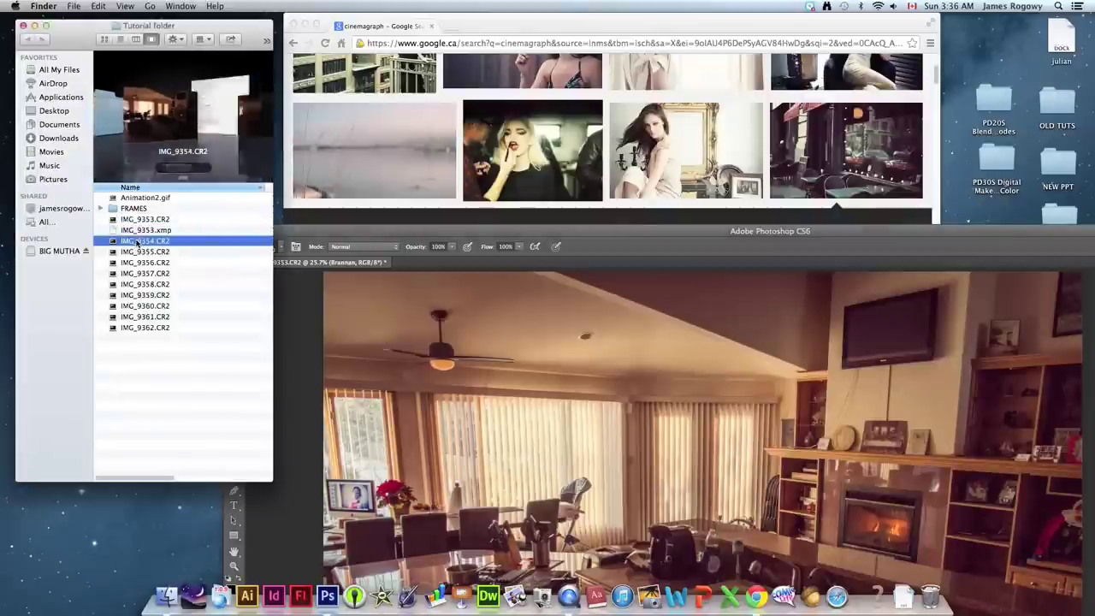
left_click(253, 281)
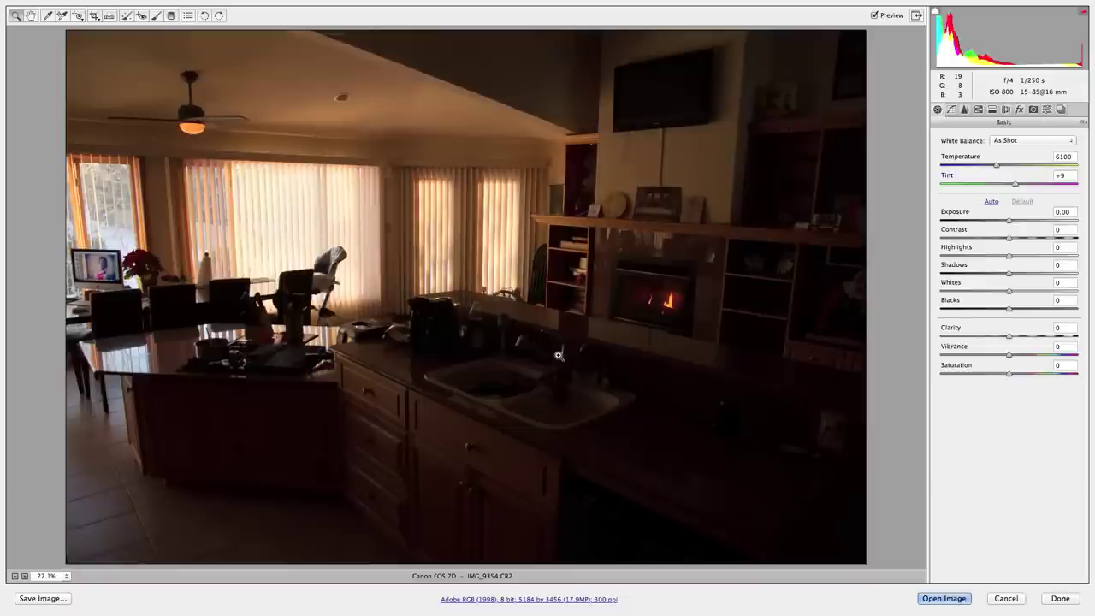
Apply the HOUSE preset to IMG_9354.CR2 and open the adjusted photo in Photoshop
left_click(1044, 110)
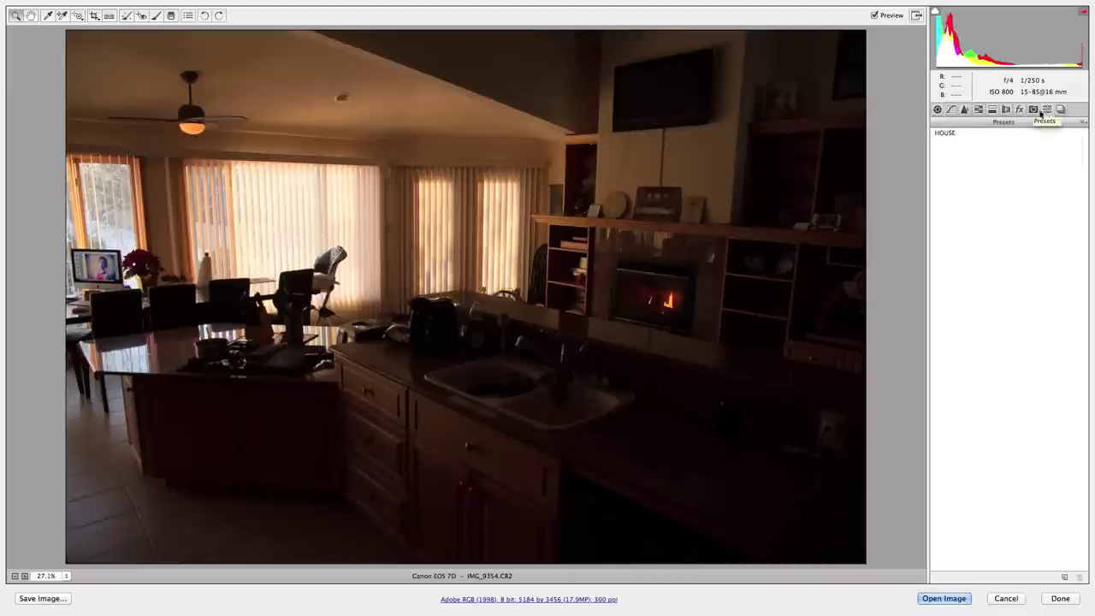
left_click(946, 133)
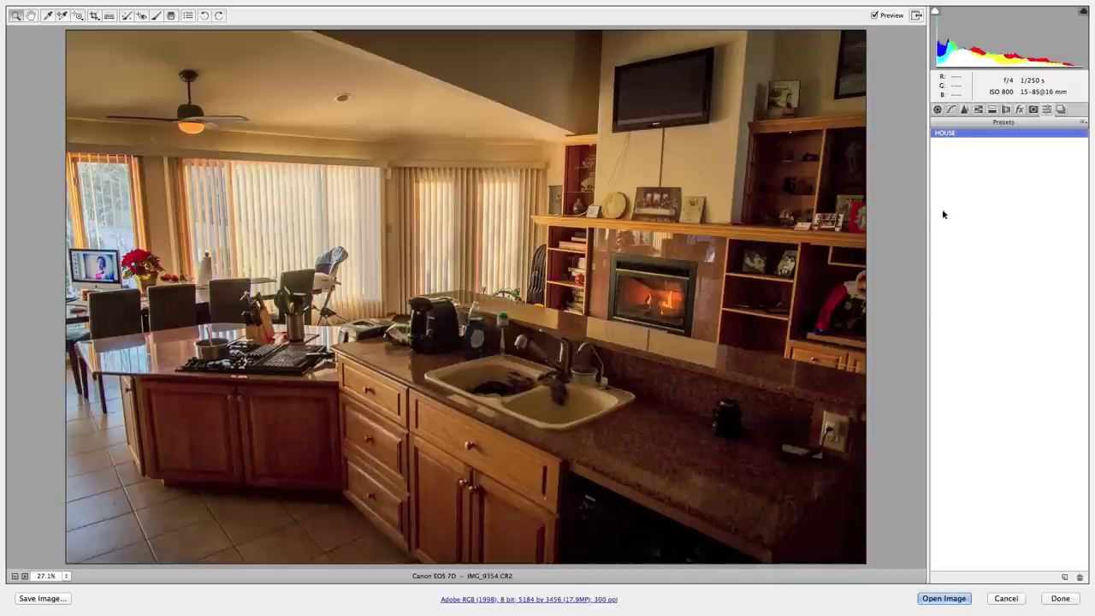
left_click(944, 598)
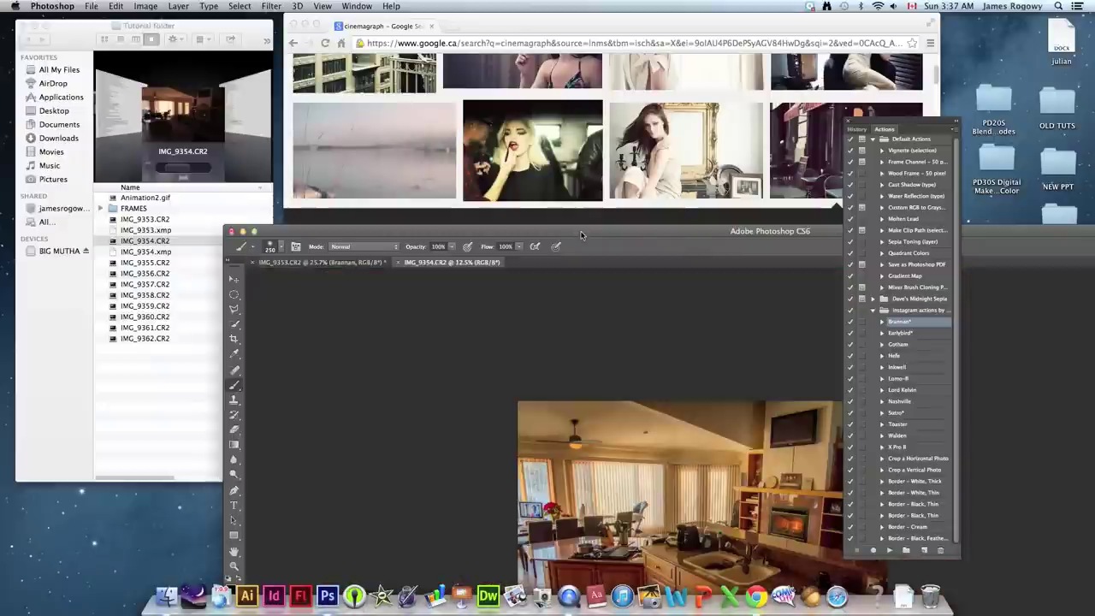
Move the Photoshop window back into place, run the Brannan action on IMG_9354.CR2, and shift the floating actions list off the photo
left_click_drag(581, 236, 399, 37)
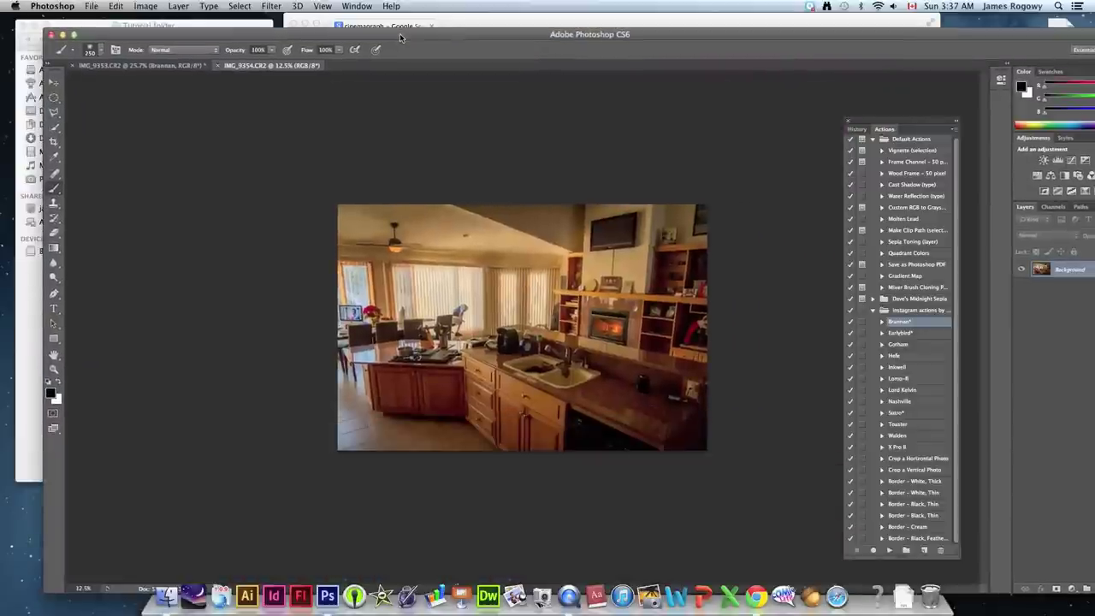
key("super+0")
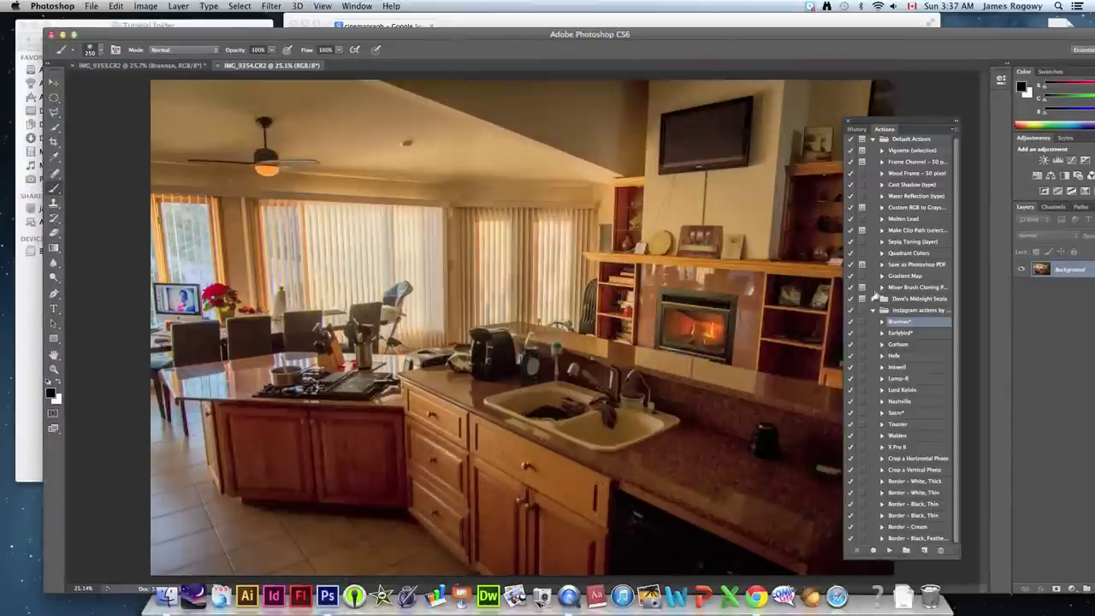
left_click(889, 550)
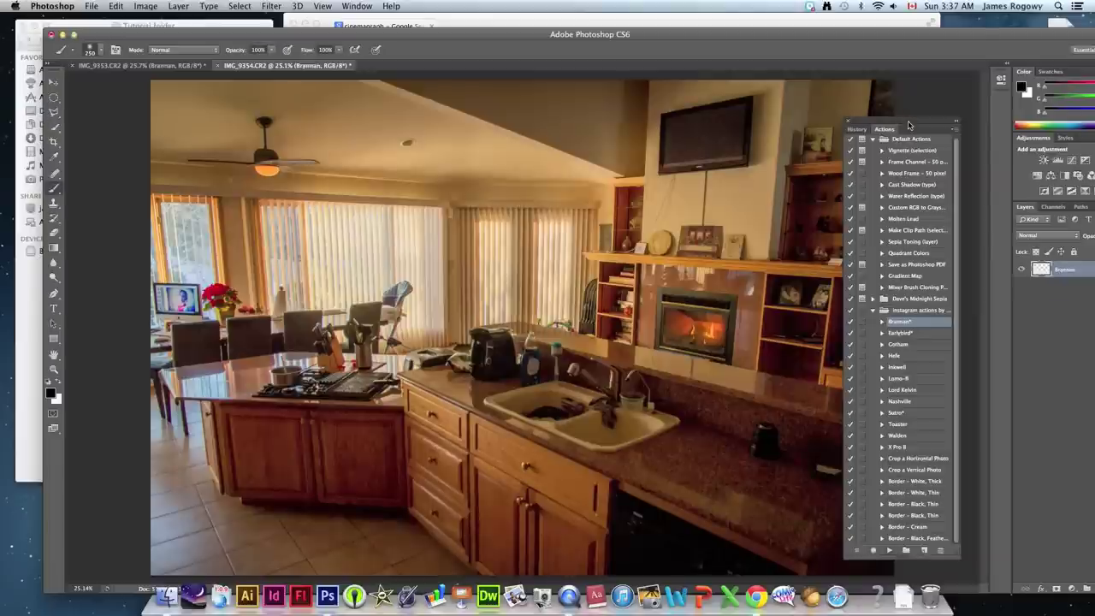
left_click_drag(905, 124, 970, 124)
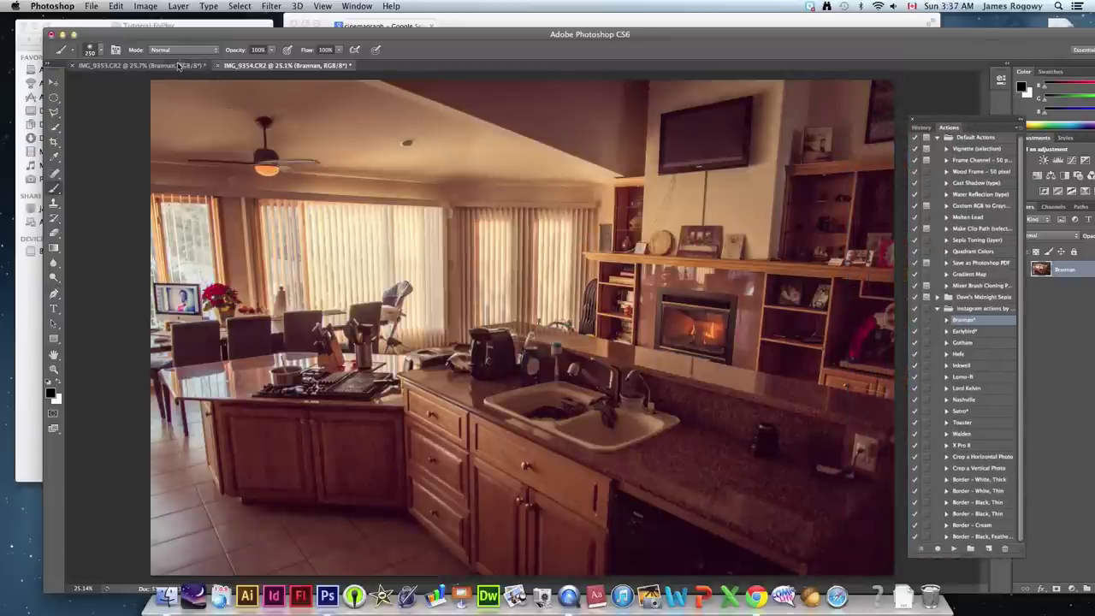
Fit IMG_9353.CR2 and IMG_9354.CR2 to the screen and alternate between them to compare the two processed photos
left_click(176, 67)
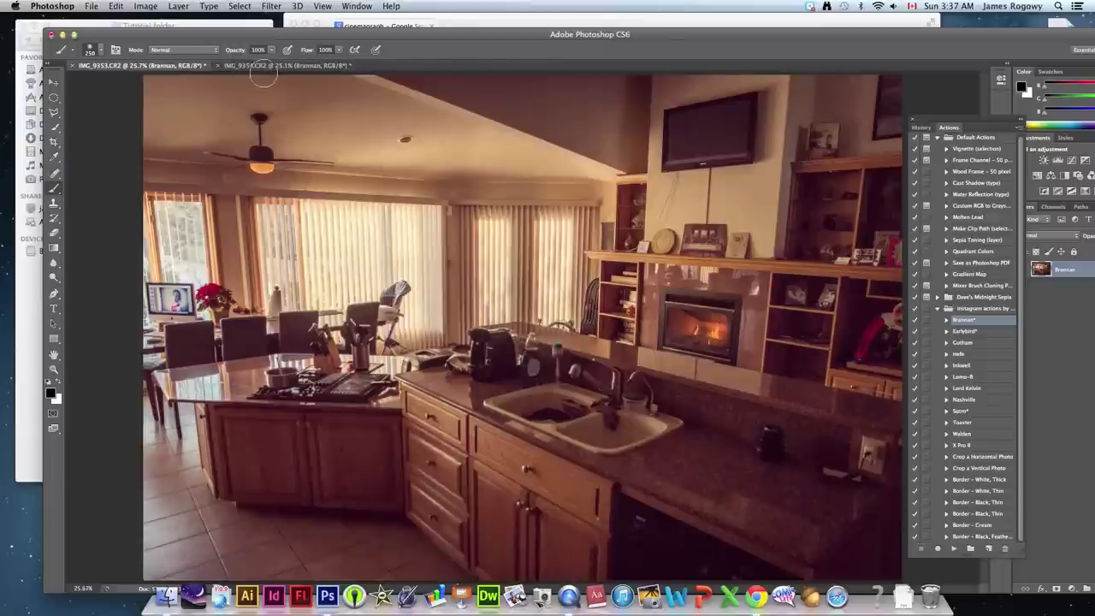
left_click(272, 67)
key("super+0")
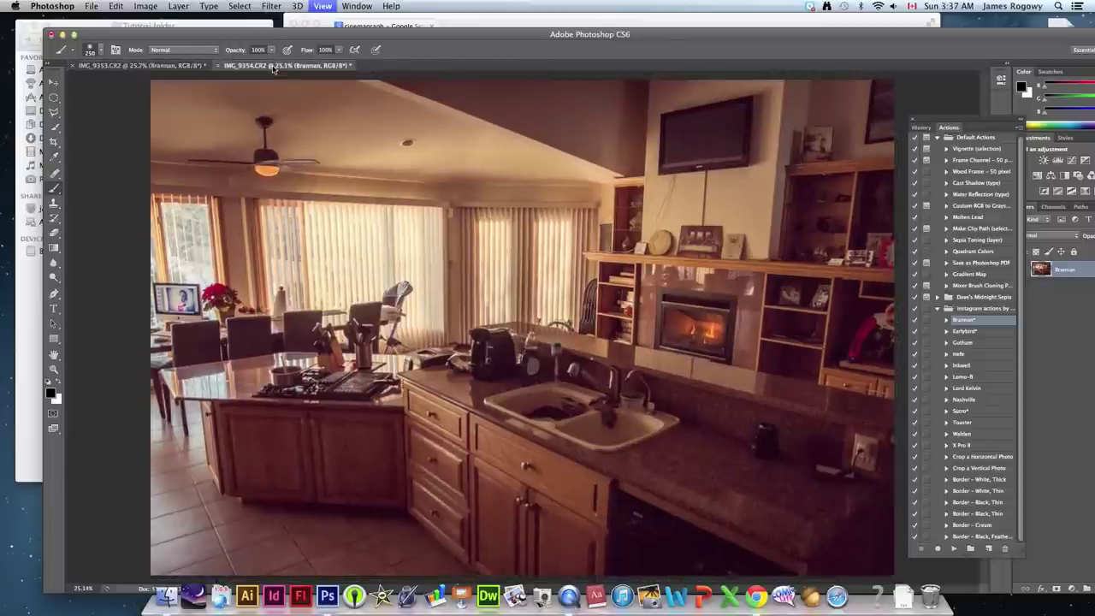
left_click(168, 67)
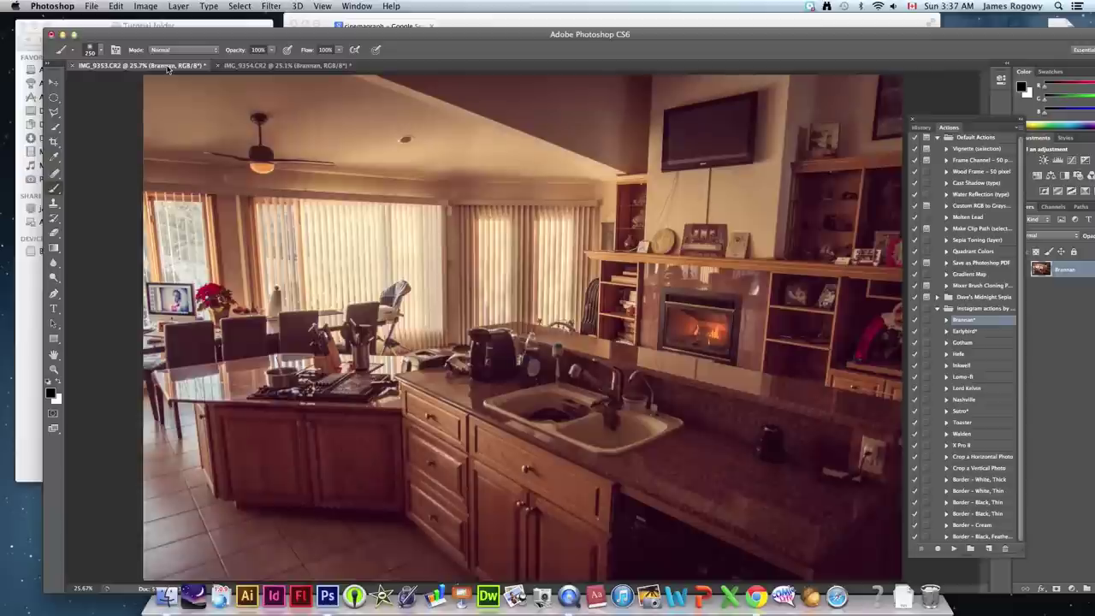
key("super+0")
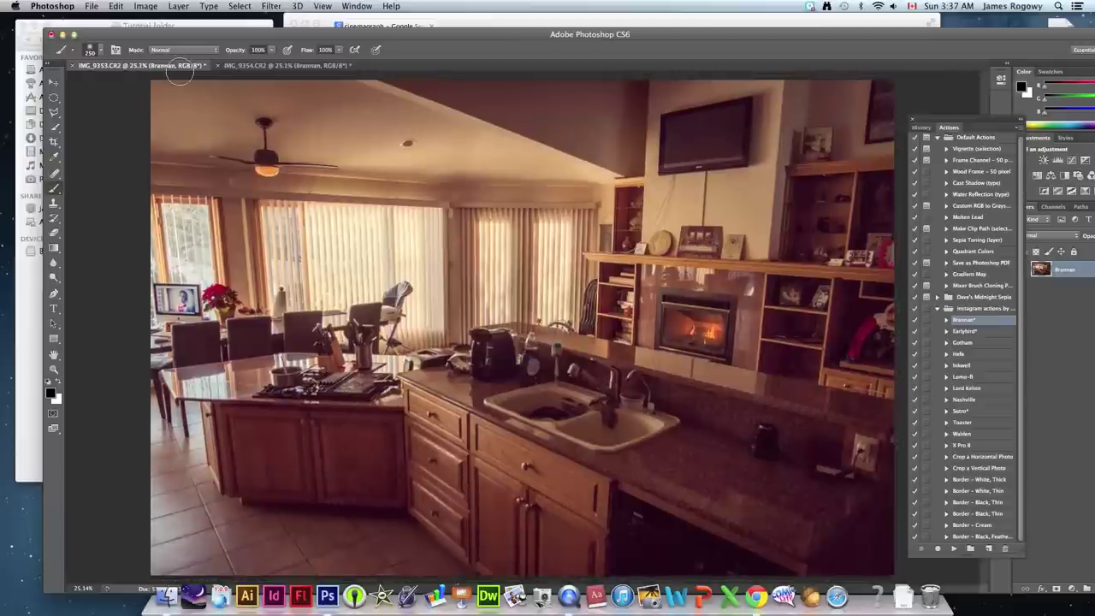
left_click(253, 66)
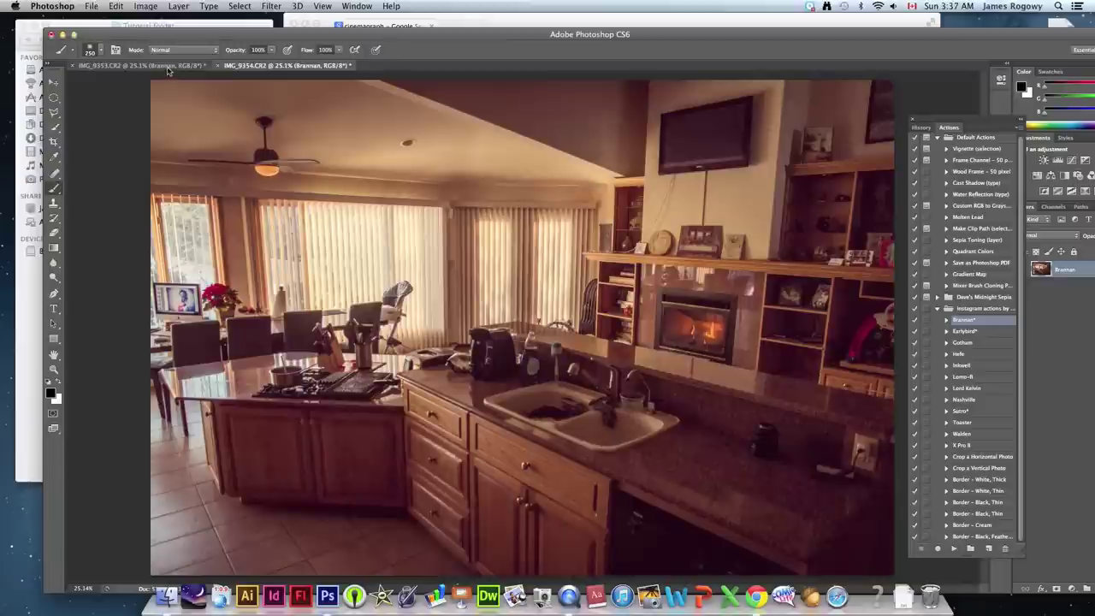
left_click(182, 69)
left_click(276, 69)
left_click(148, 66)
left_click(265, 68)
left_click(157, 70)
left_click(265, 69)
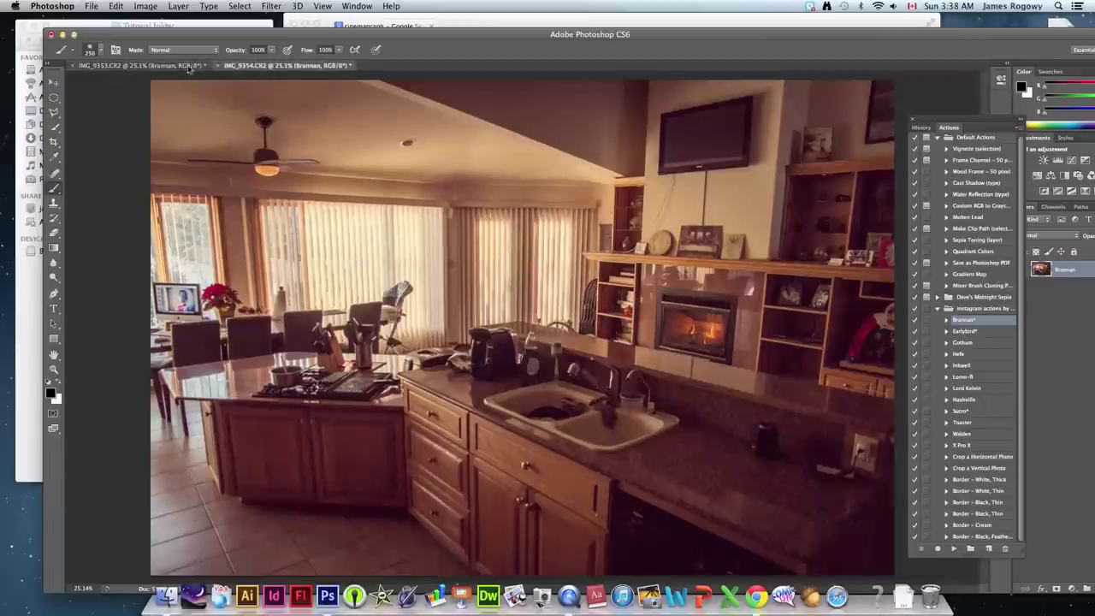
left_click(156, 71)
left_click(257, 69)
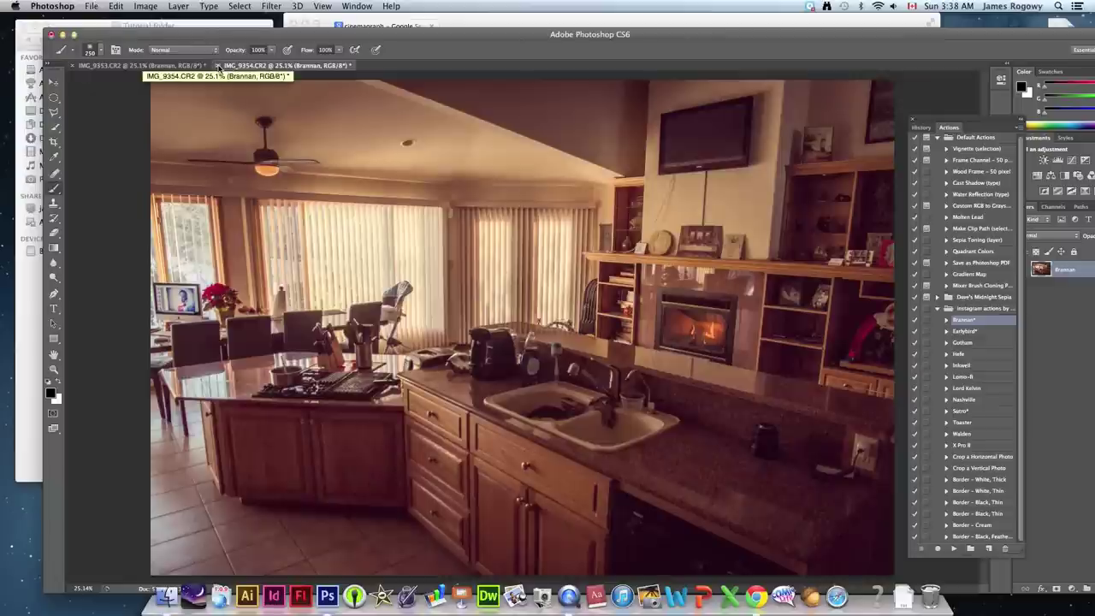
Close IMG_9354.CR2 and IMG_9353.CR2 without saving the changes
left_click(219, 66)
left_click(514, 204)
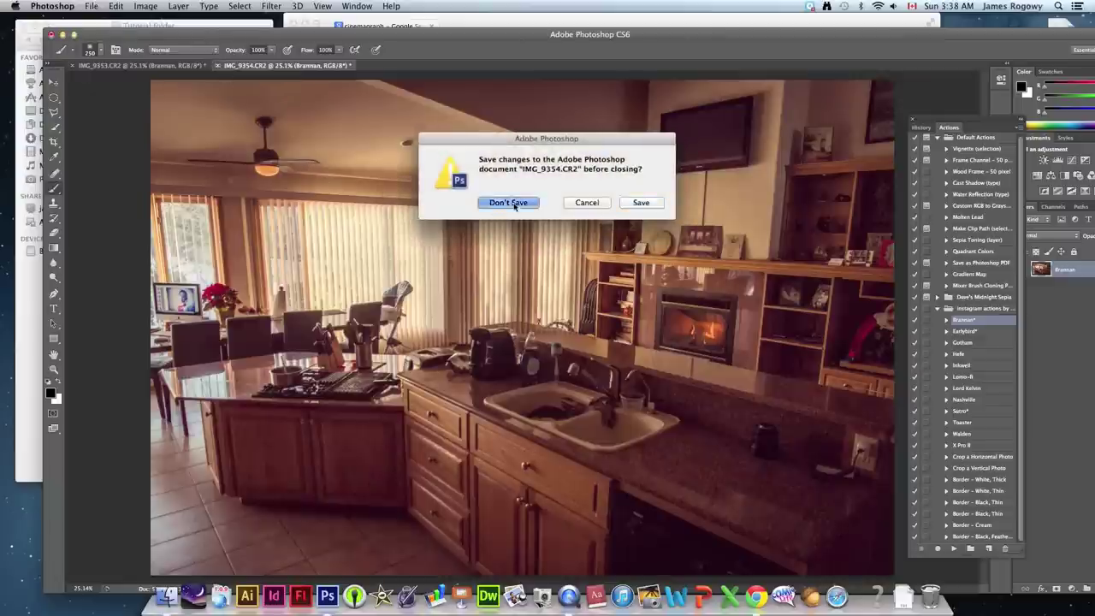
left_click(74, 65)
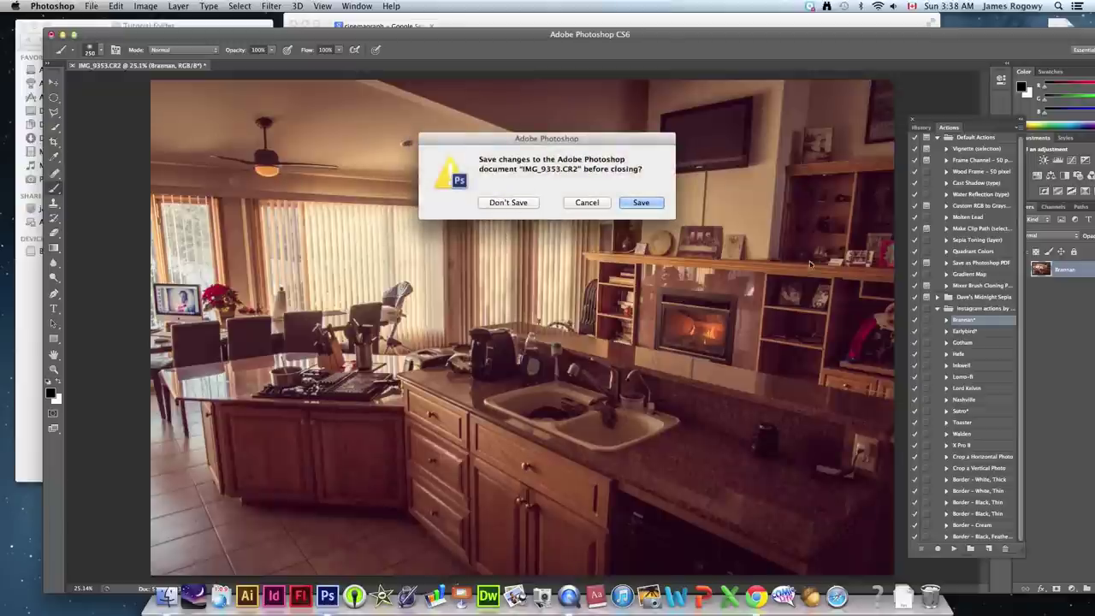
left_click(507, 203)
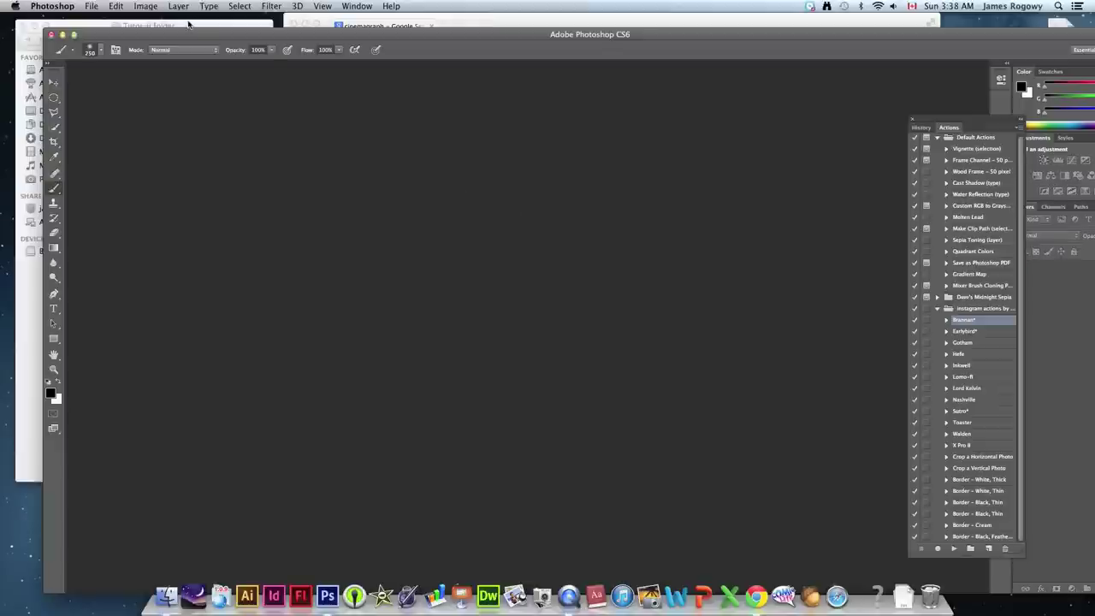
Open 1.jpg through 10.jpg from the FRAMES folder in Photoshop, expand its window, and place 1.jpg first in the document order
left_click(188, 24)
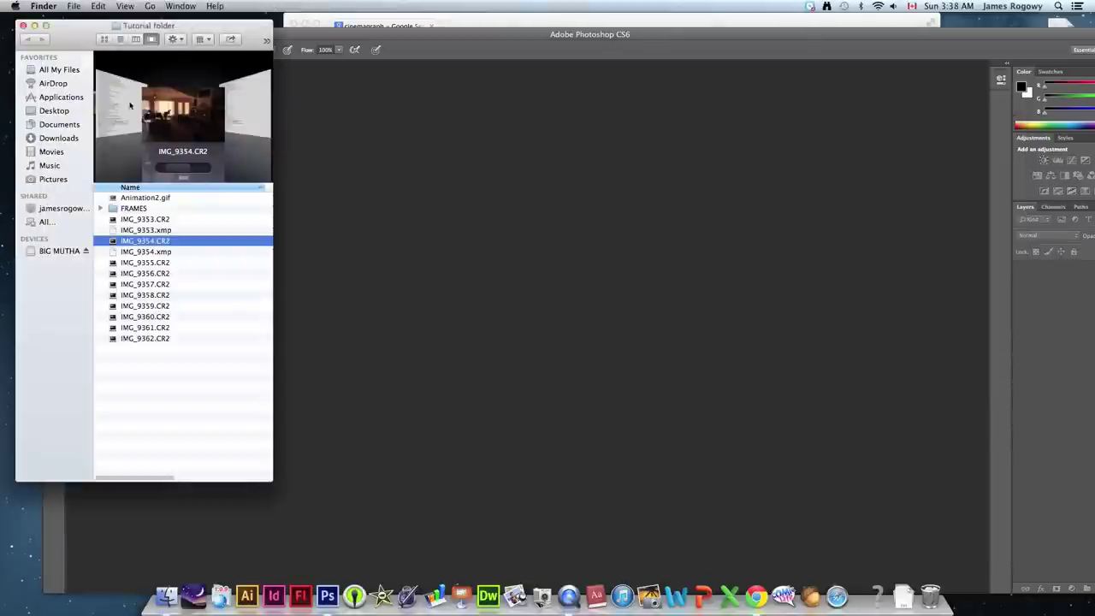
left_click(101, 209)
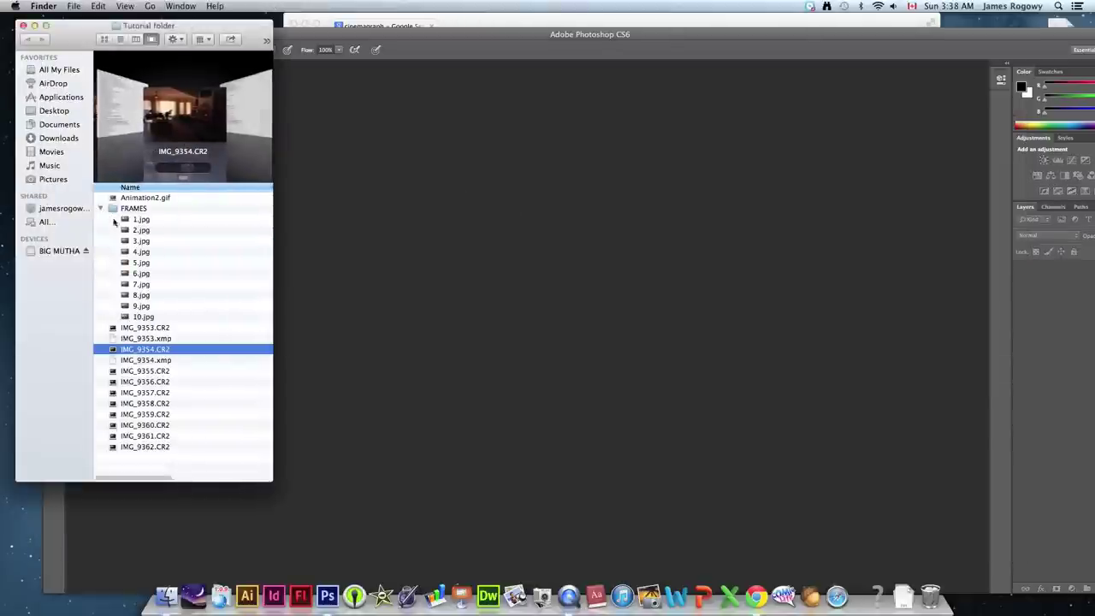
left_click(140, 219)
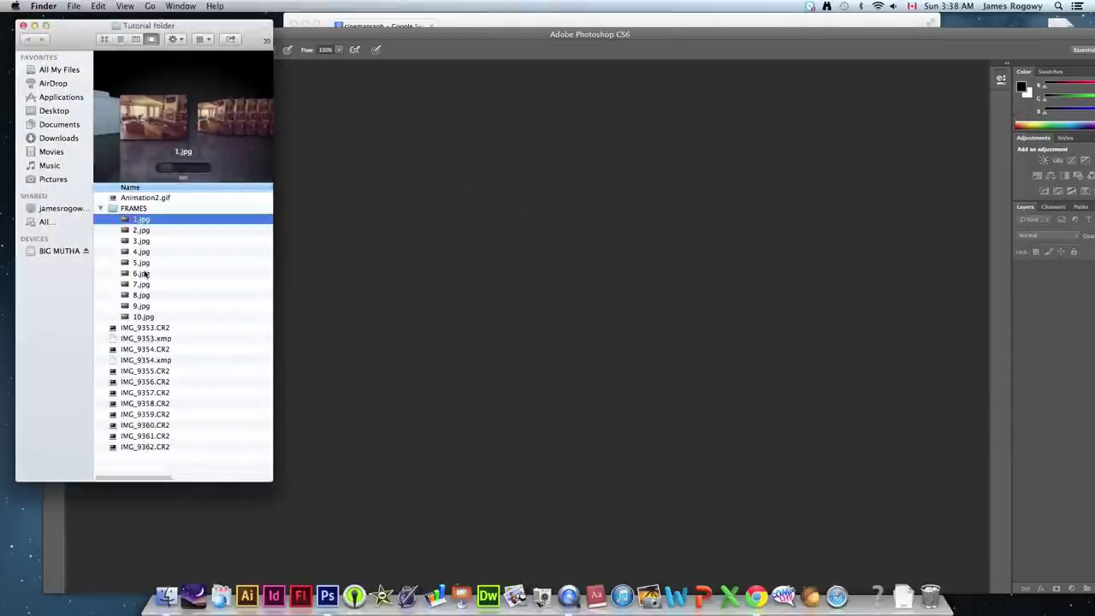
left_click(142, 318, "shift")
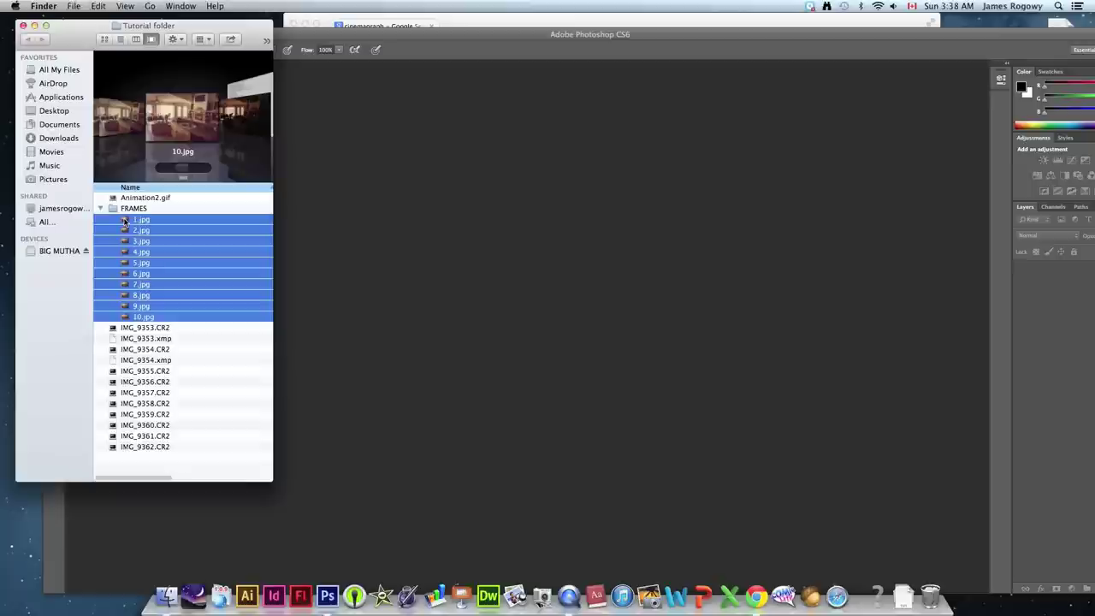
left_click_drag(128, 223, 328, 596)
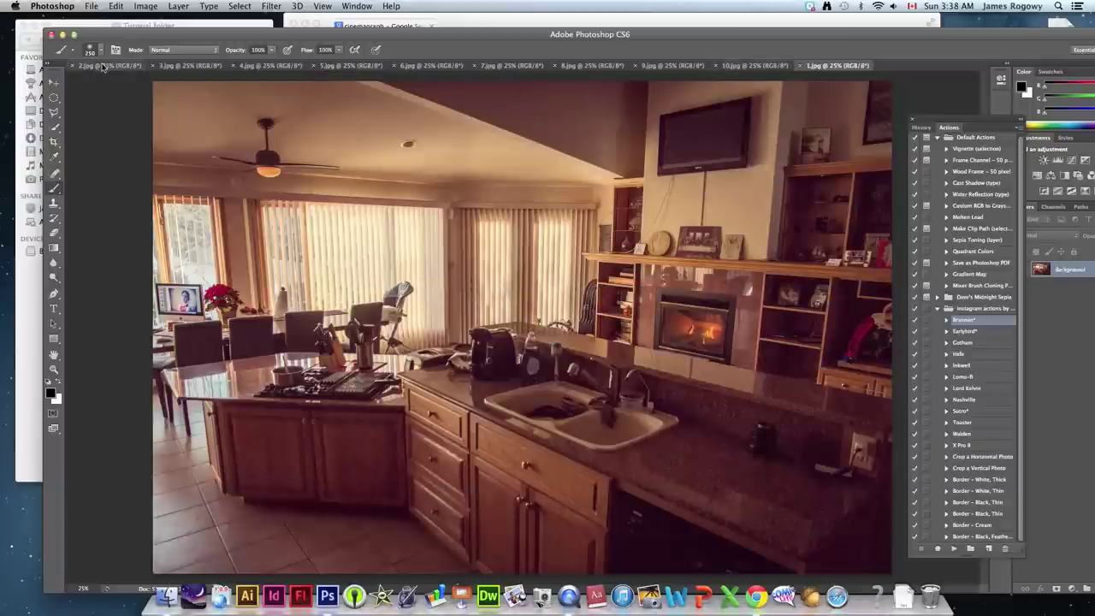
double_click(237, 36)
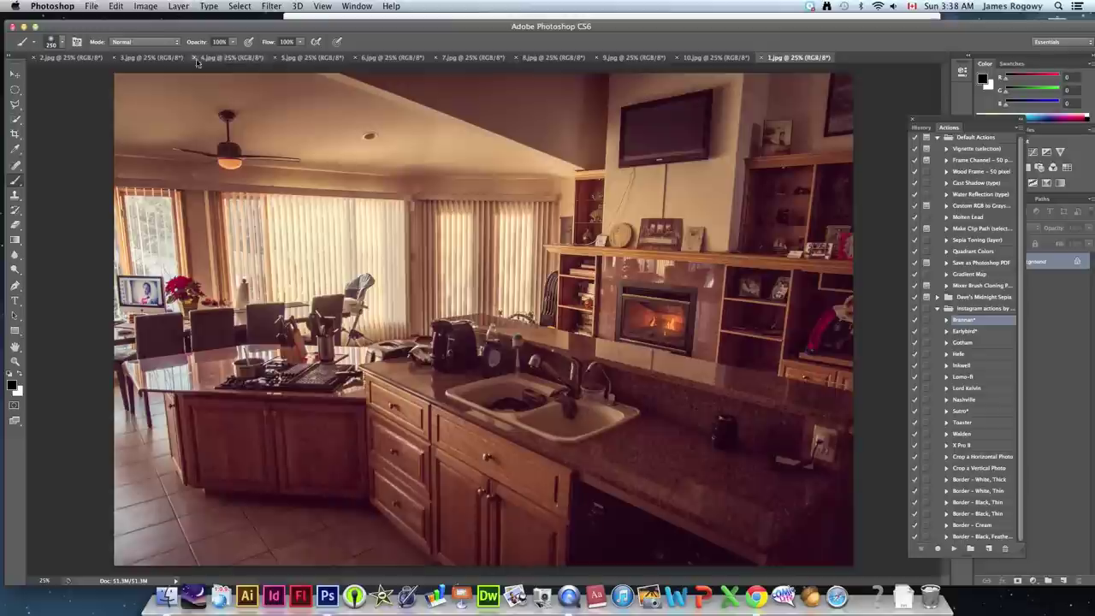
left_click_drag(794, 62, 69, 54)
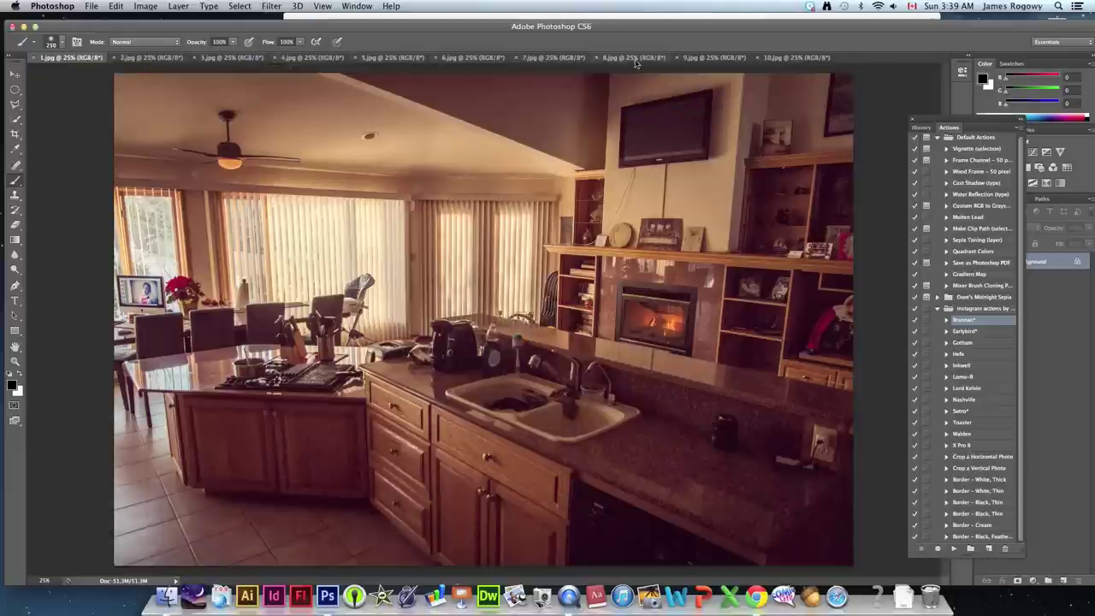
Look through the open frames in order from 2.jpg to 10.jpg to check the differences between the photos
left_click(140, 58)
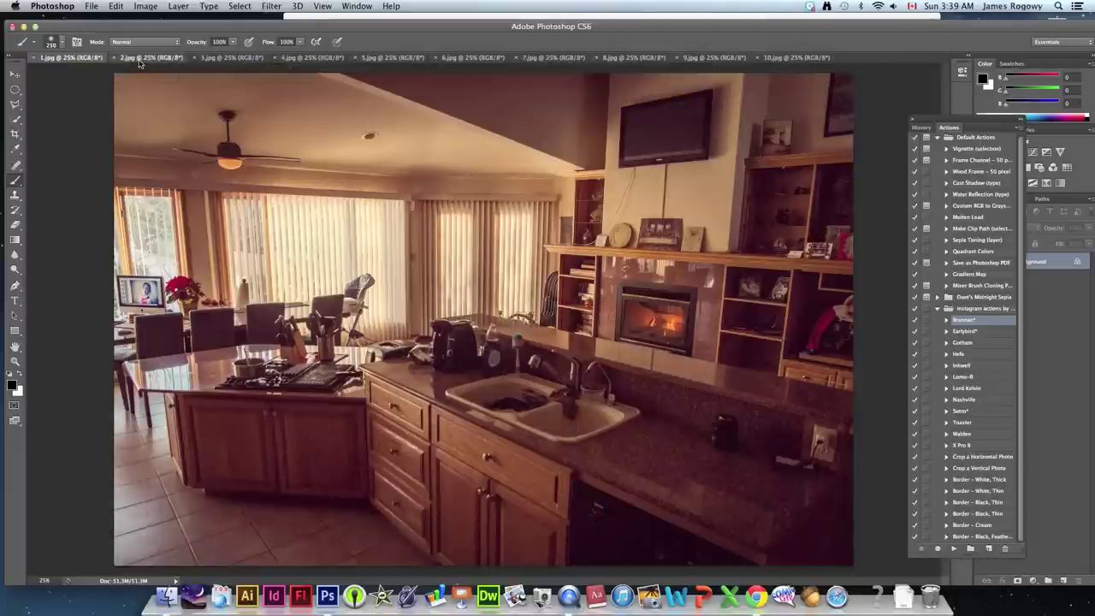
left_click(227, 58)
left_click(308, 59)
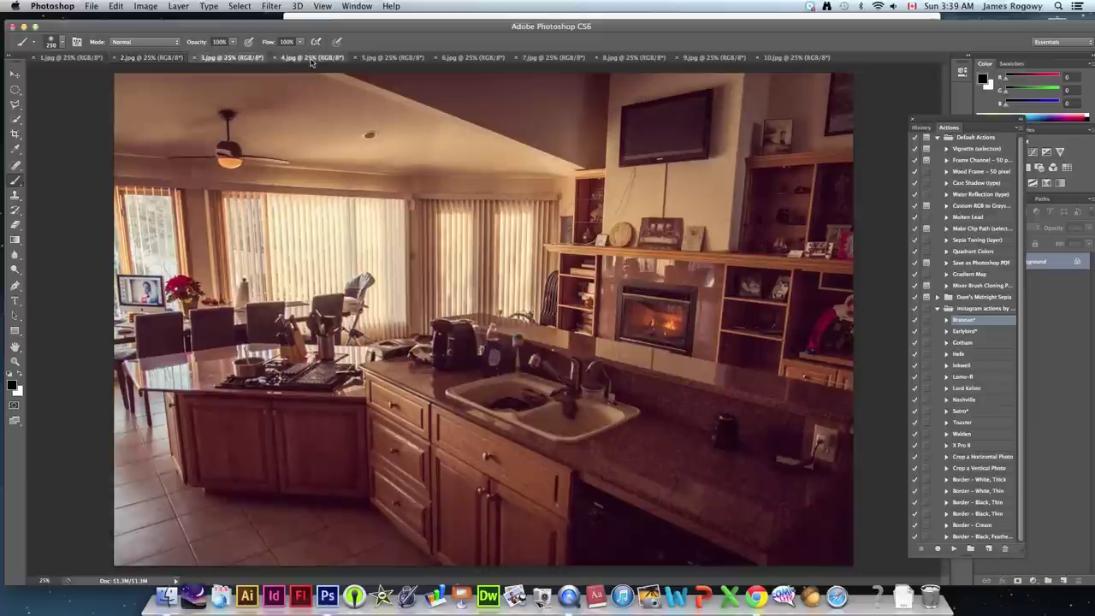
left_click(394, 58)
left_click(468, 59)
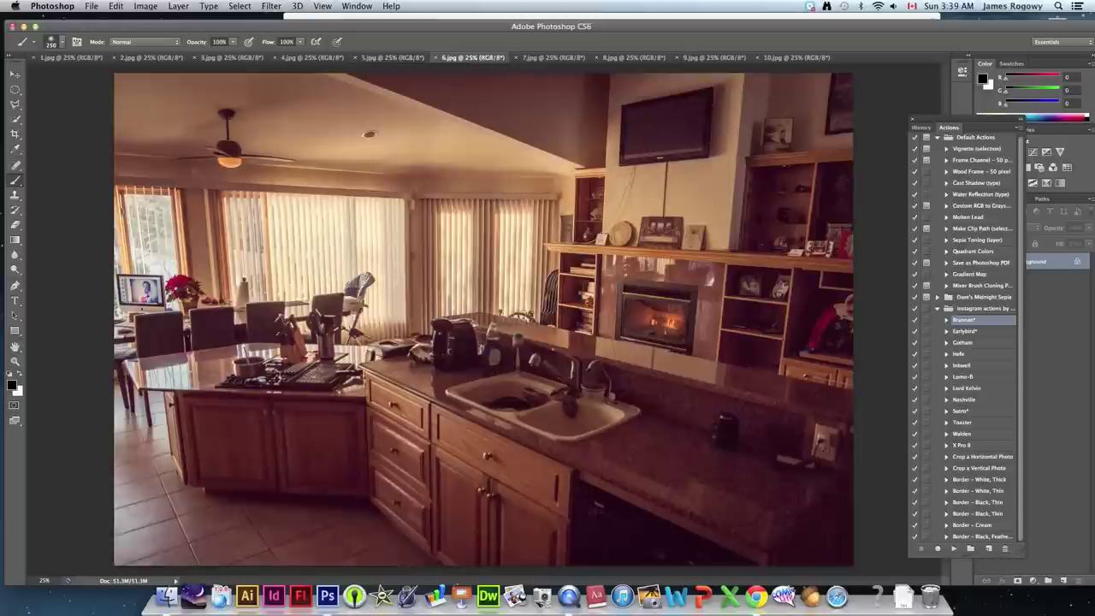
left_click(552, 58)
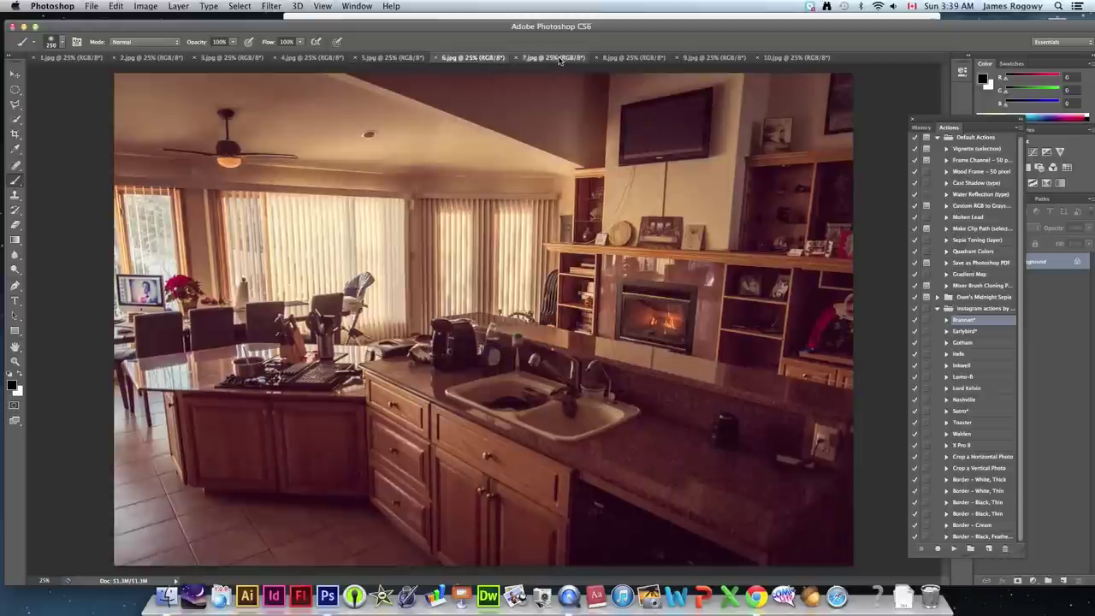
left_click(637, 58)
left_click(714, 59)
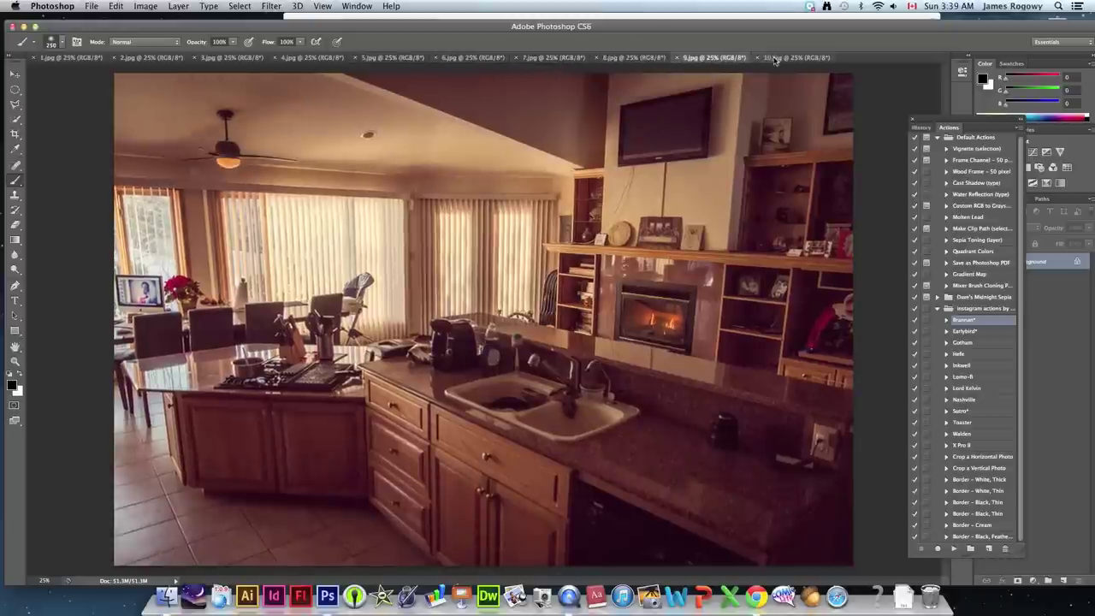
left_click(774, 59)
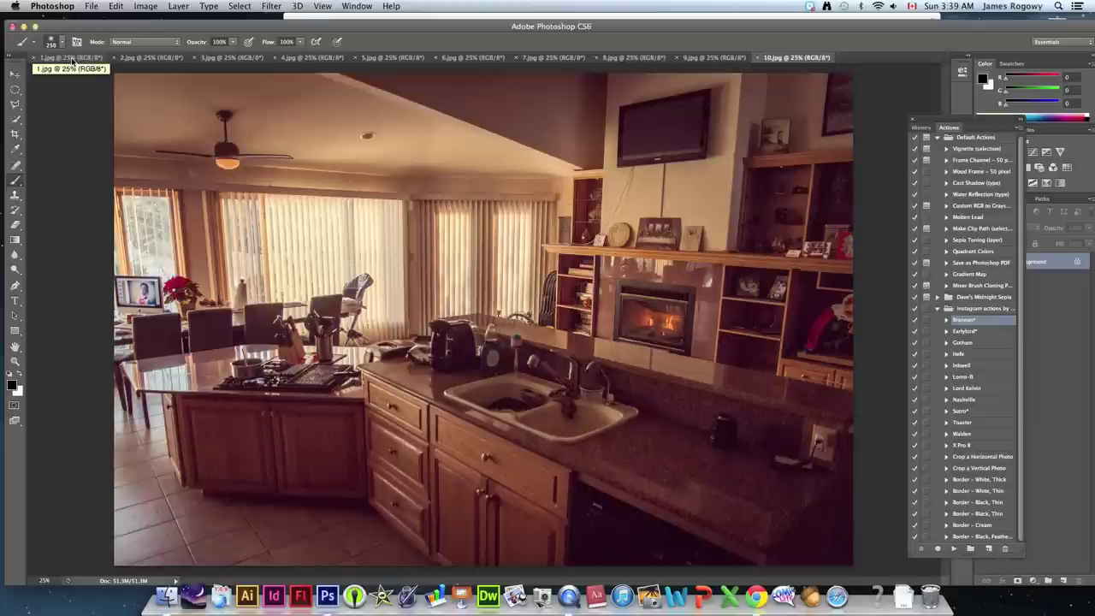
mouse_move(146, 28)
left_mouse_down()
mouse_move(188, 28)
mouse_move(156, 23)
left_mouse_up()
key("super+Tab")
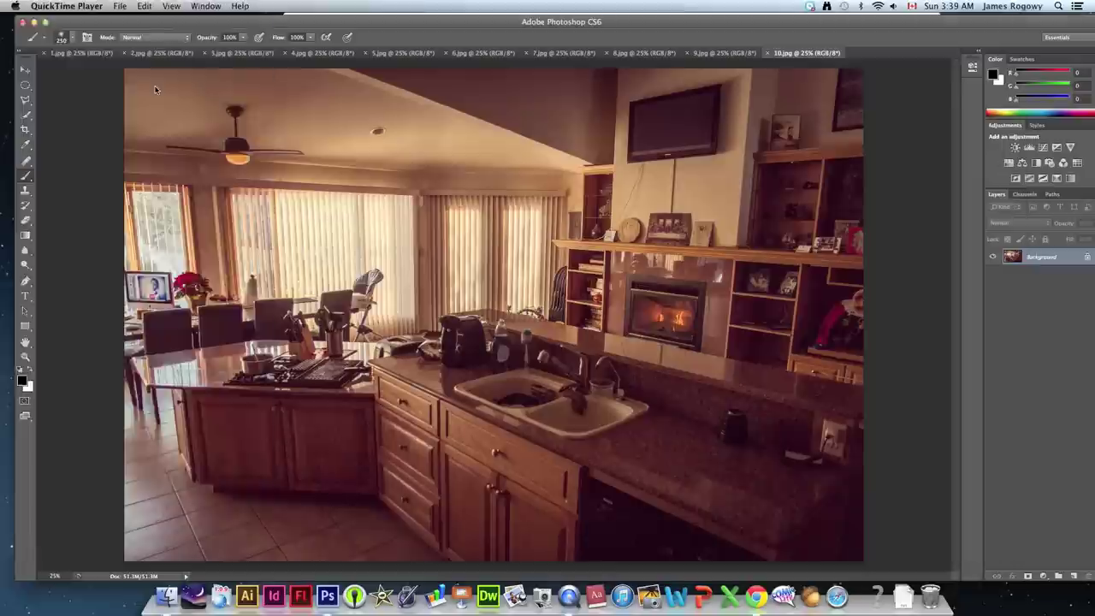
left_click(428, 35)
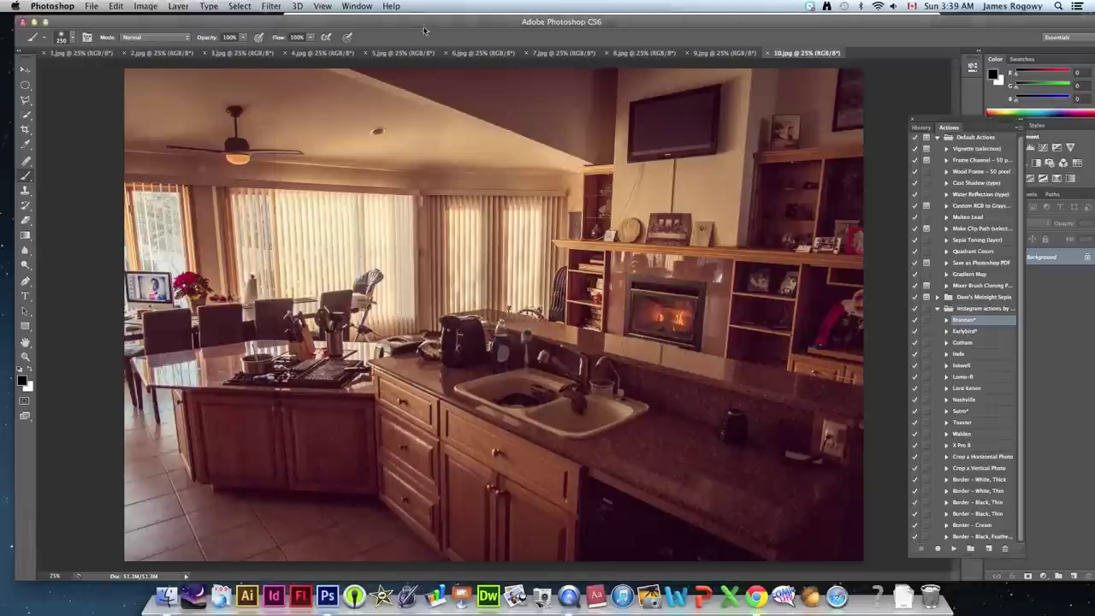
Copy the entire 2.jpg image and paste it into 1.jpg as a new layer
left_click(148, 55)
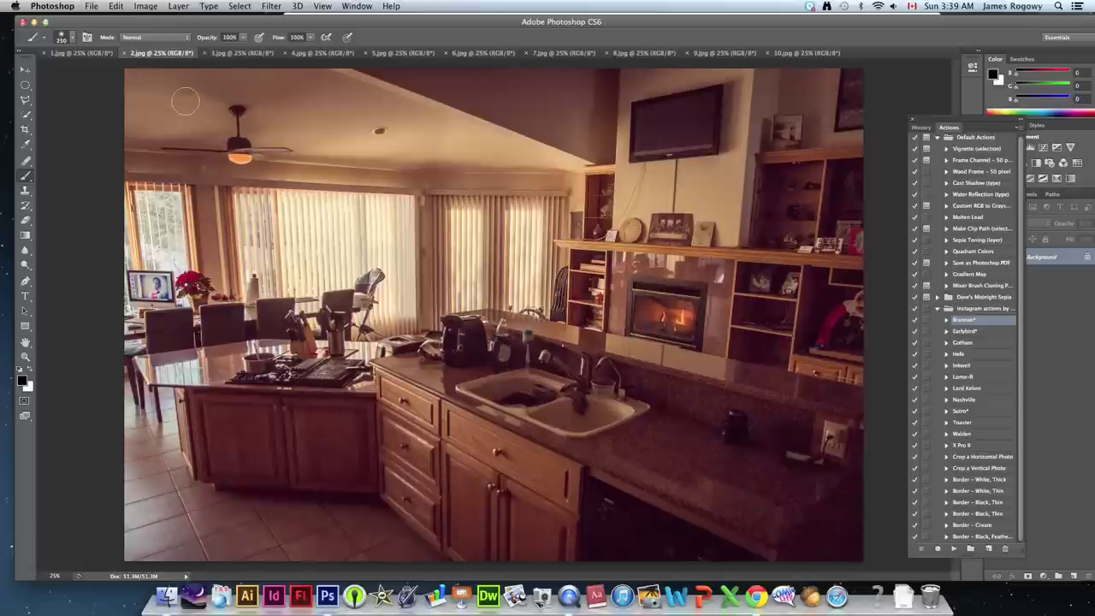
key("super+a")
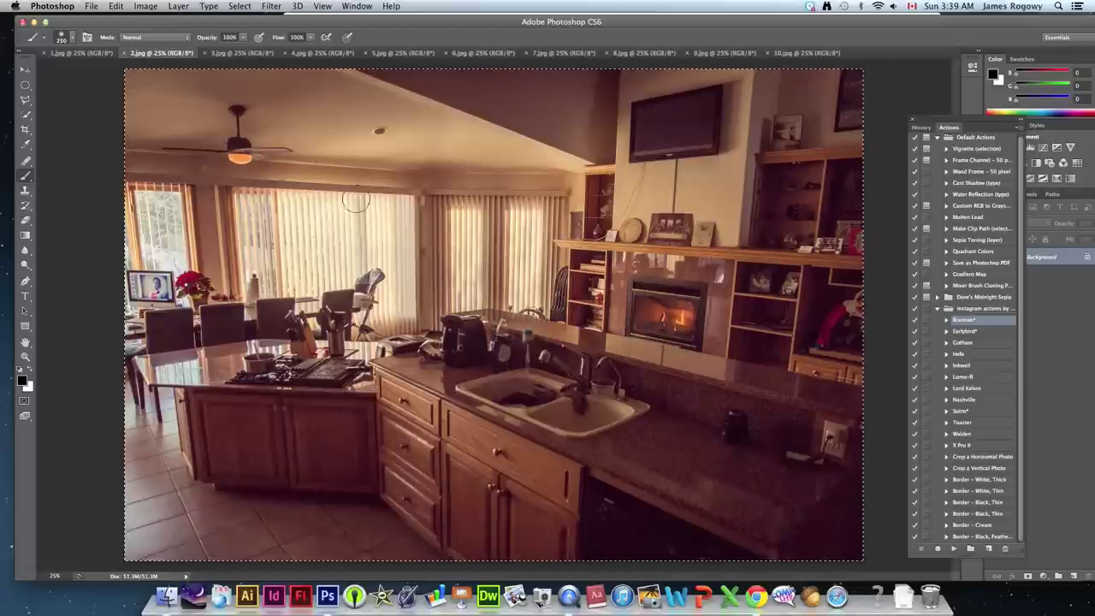
left_click(117, 6)
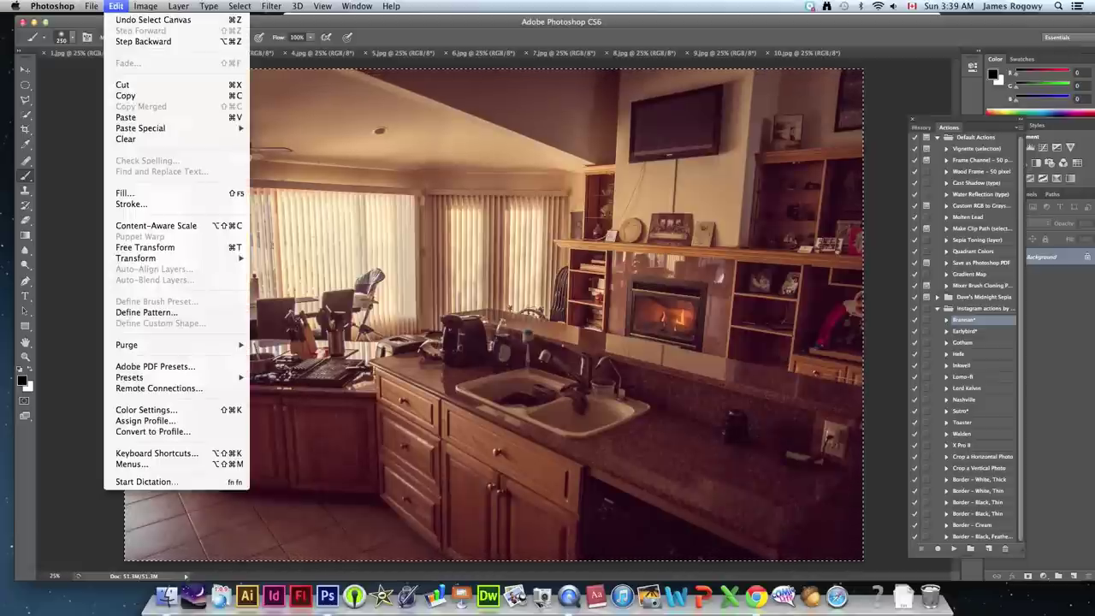
left_click(125, 95)
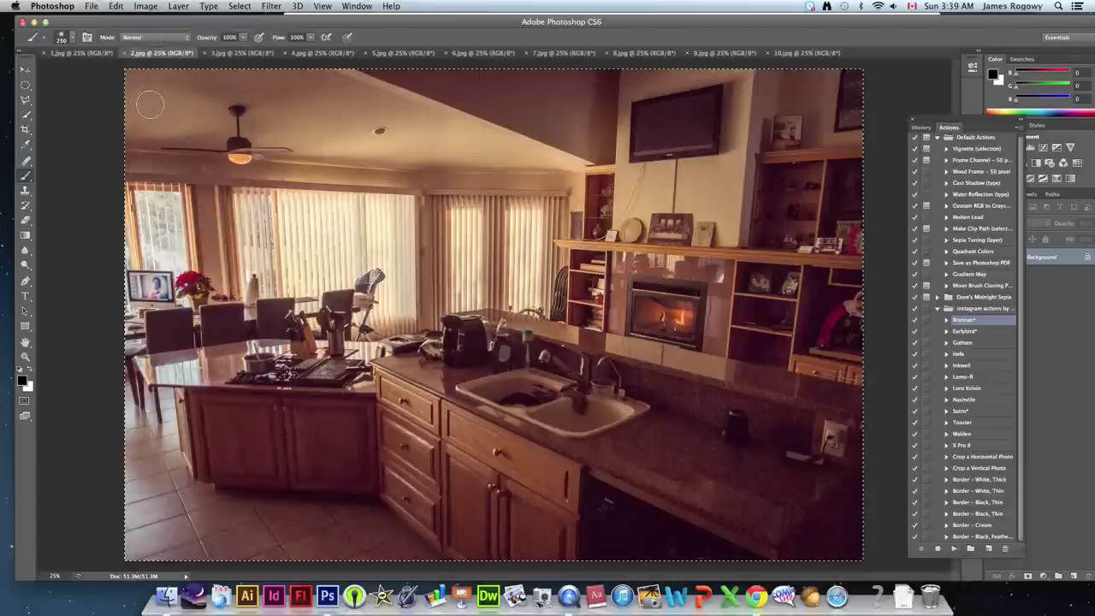
left_click(72, 55)
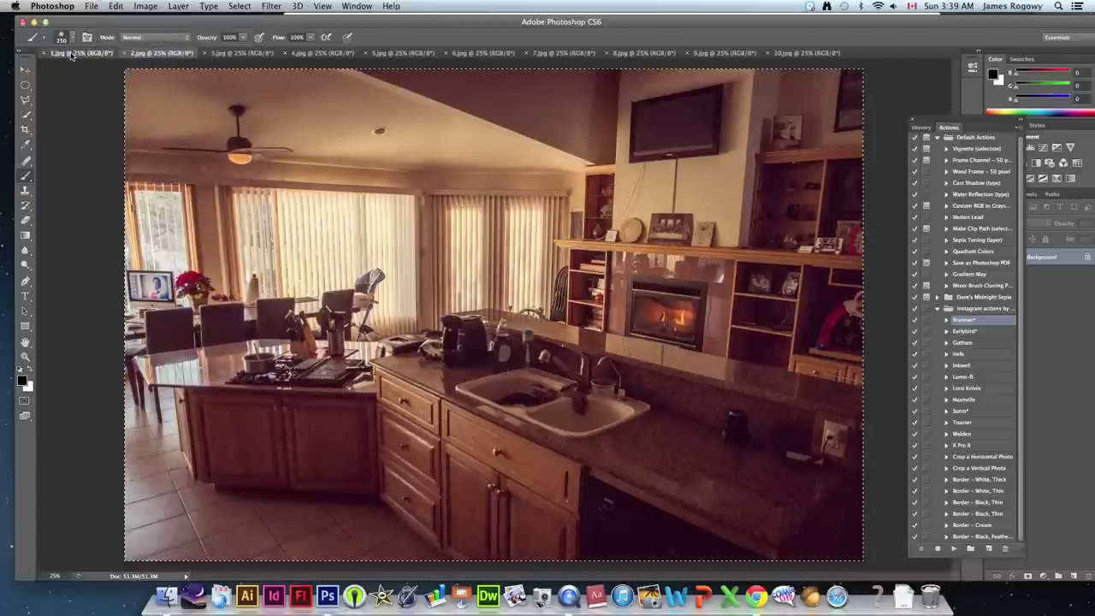
left_click(115, 6)
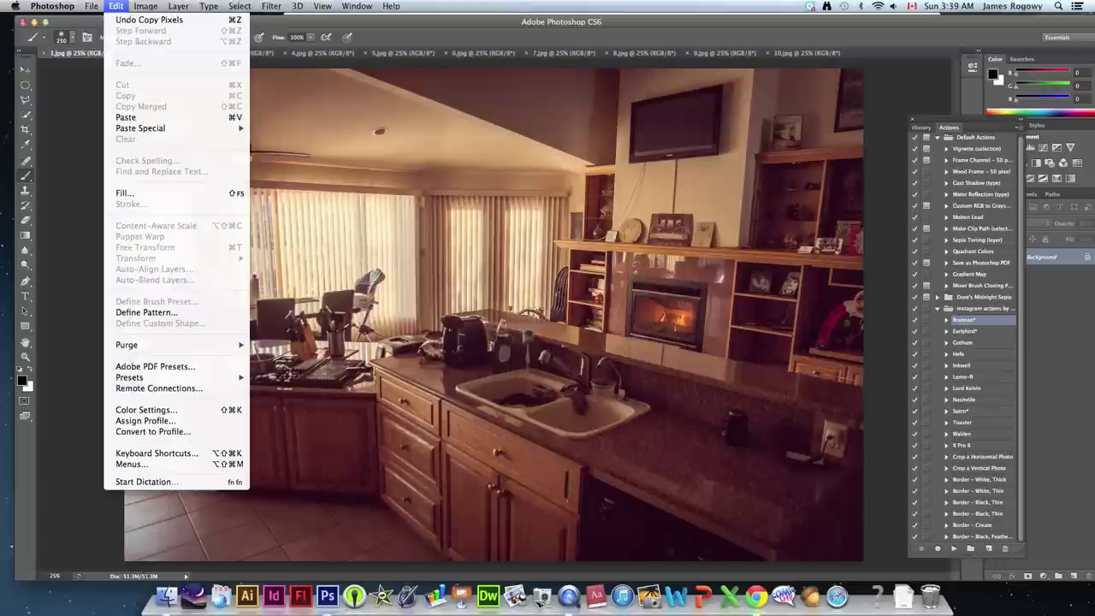
left_click(127, 118)
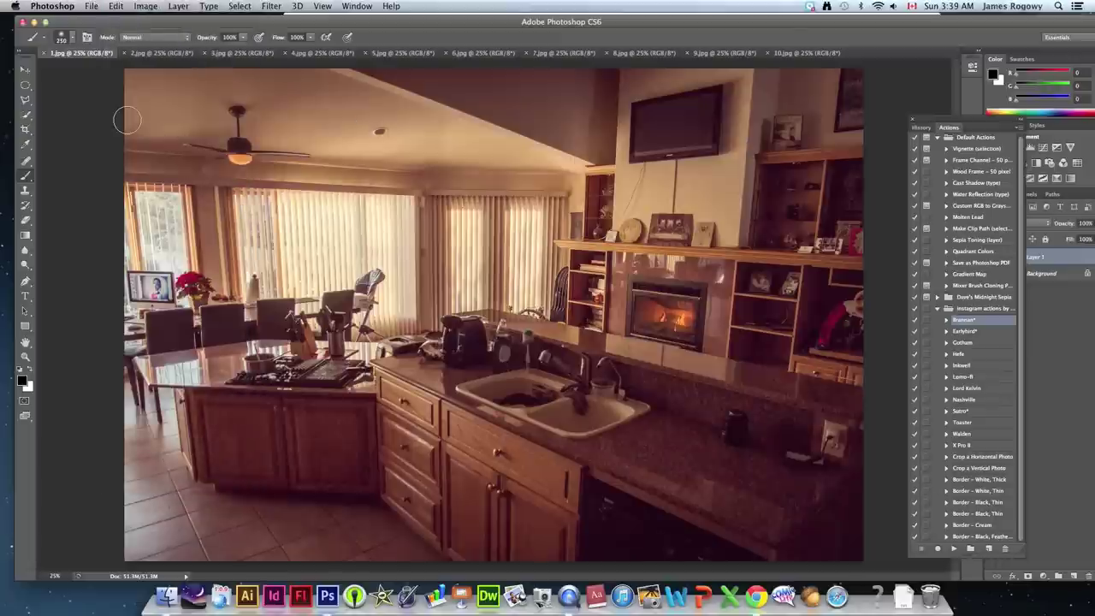
Move the Actions panel clear of the layer list and toggle the pasted layer's visibility to compare it with the background photo
left_click_drag(963, 122, 894, 116)
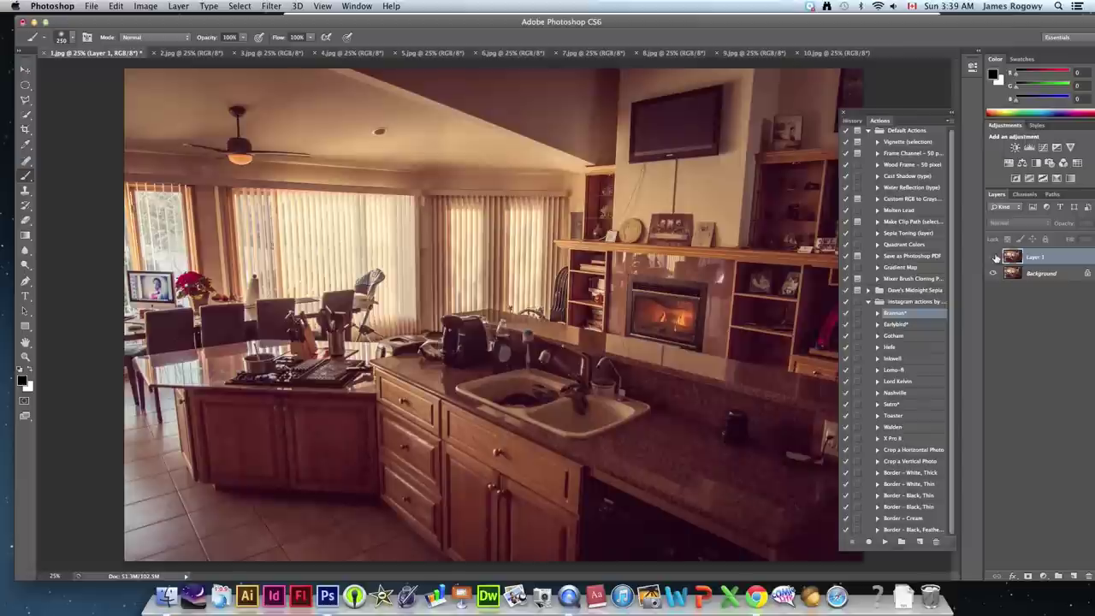
left_click(994, 257)
left_click(994, 258)
left_click(994, 258)
left_click(994, 257)
left_click(995, 258)
left_click(994, 257)
left_click(994, 258)
left_click(994, 258)
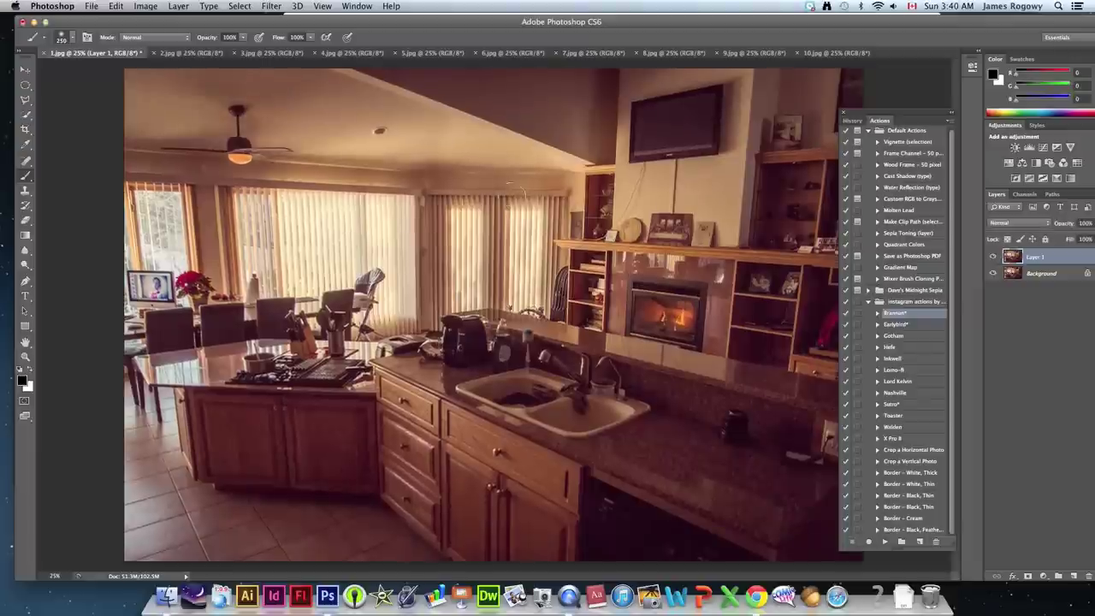
Paste a copy of the entire 3.jpg image into 1.jpg as a new layer, and close 2.jpg and 3.jpg
left_click(155, 53)
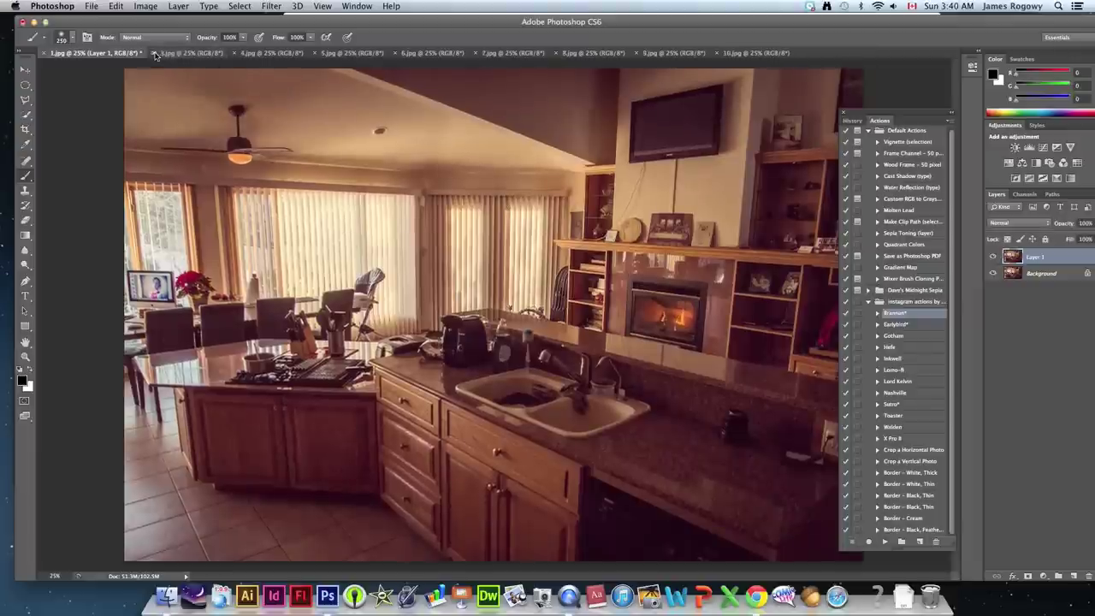
left_click(170, 55)
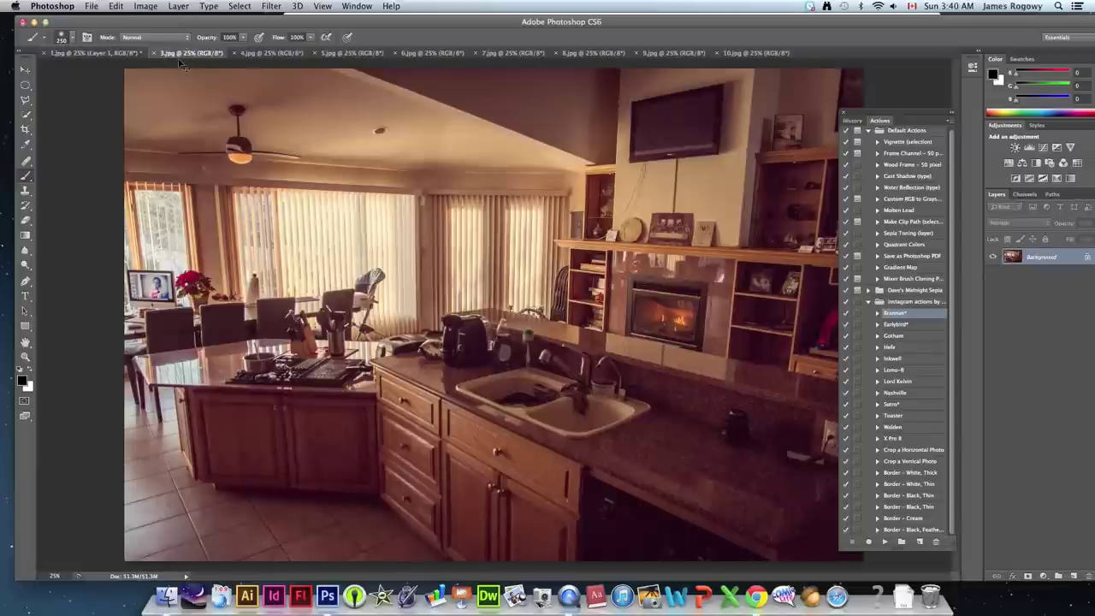
left_click(116, 6)
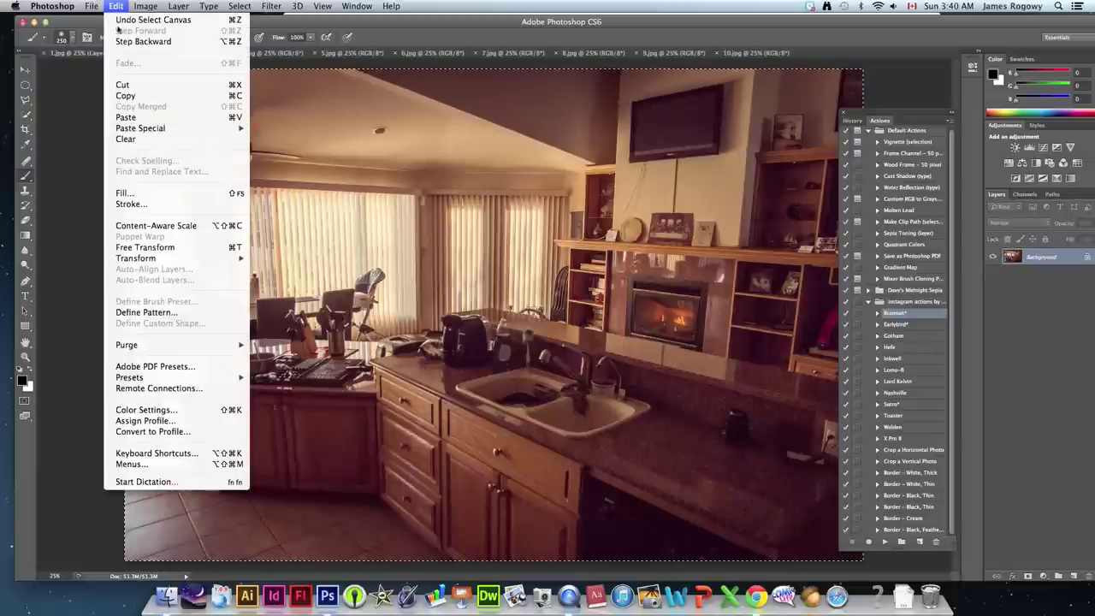
left_click(124, 95)
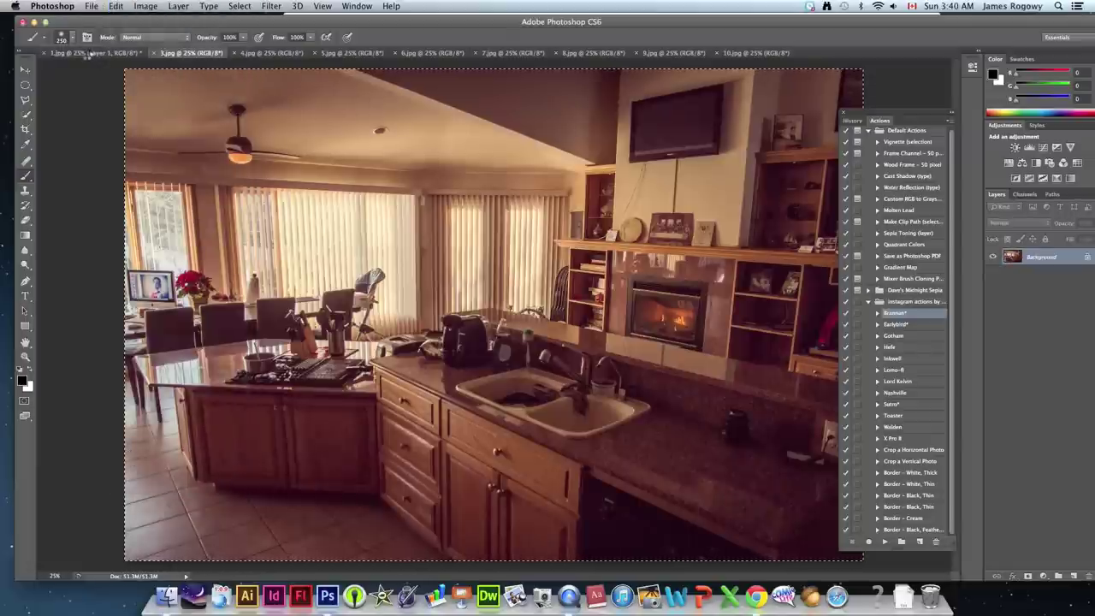
left_click(87, 52)
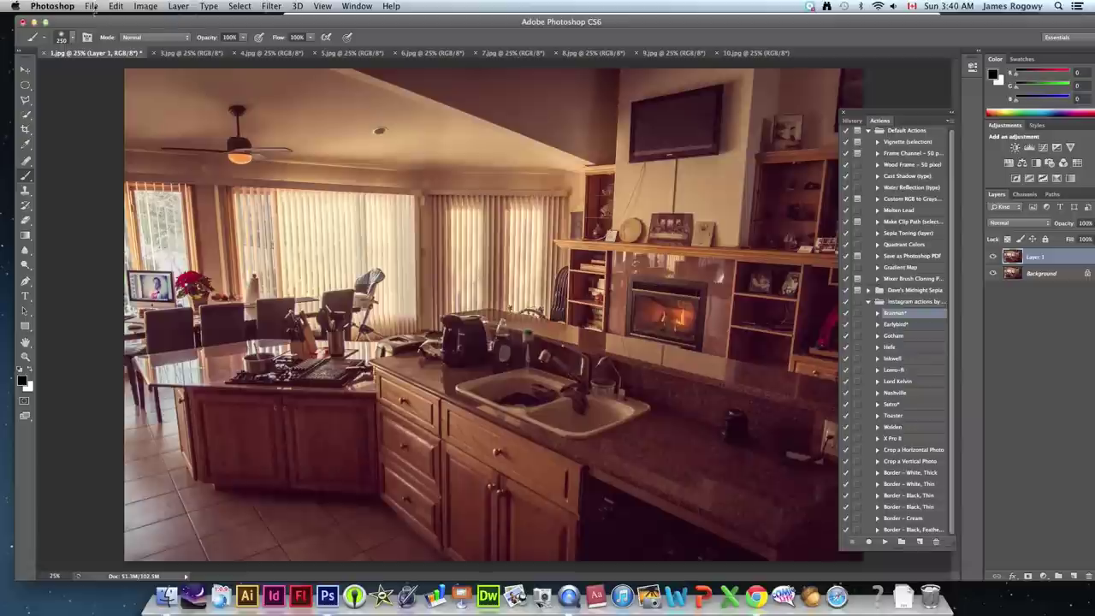
left_click(113, 6)
left_click(127, 117)
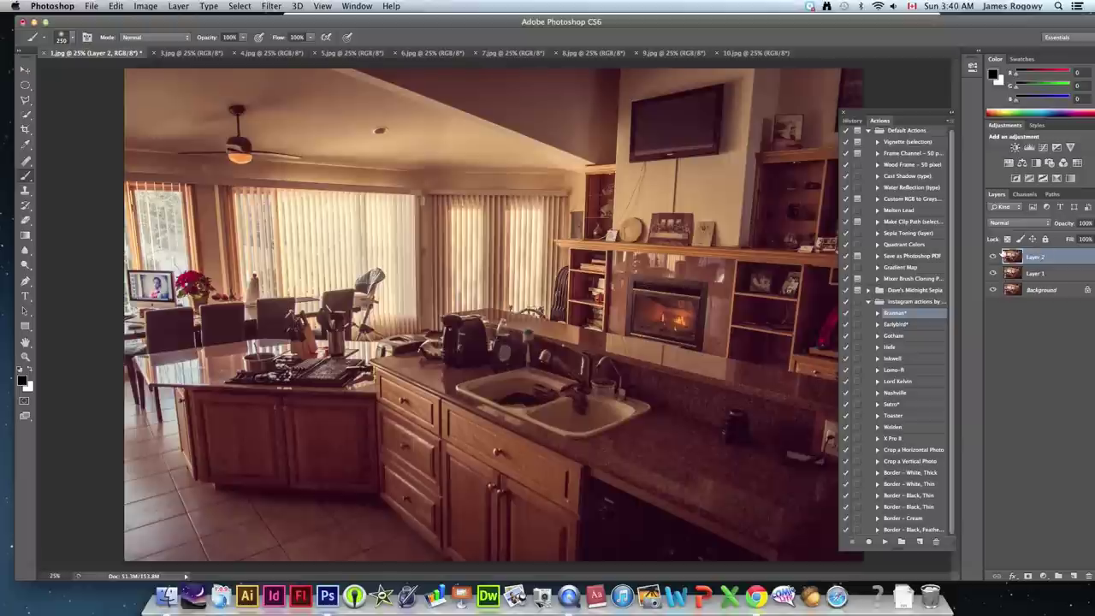
left_click(154, 53)
Copy the entire 4.jpg image into 1.jpg as a new top layer and close 4.jpg
left_click(184, 53)
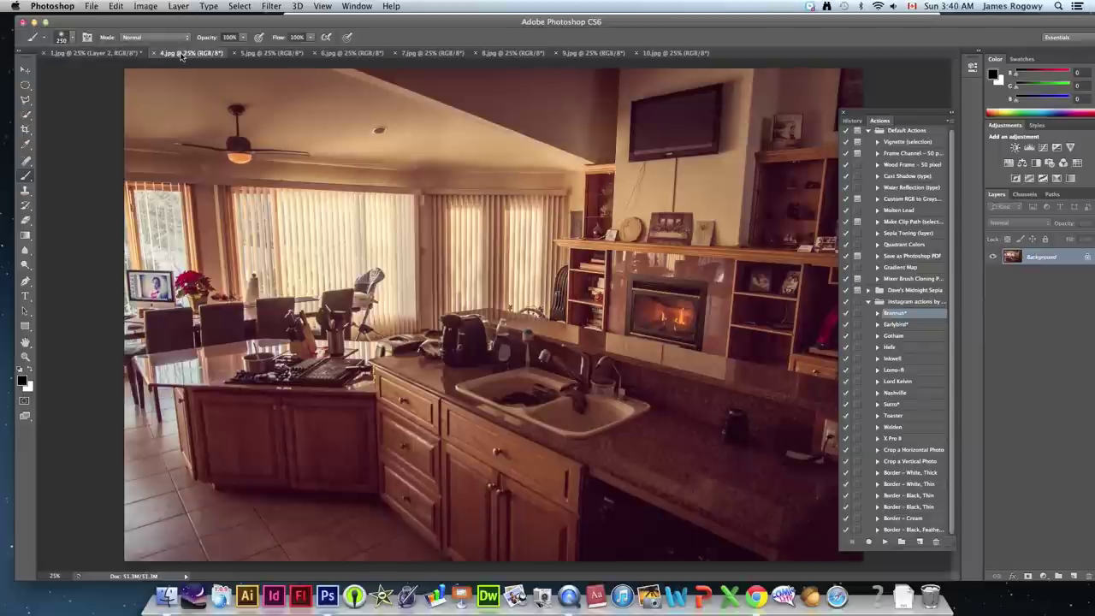
key("super+a")
left_click(116, 6)
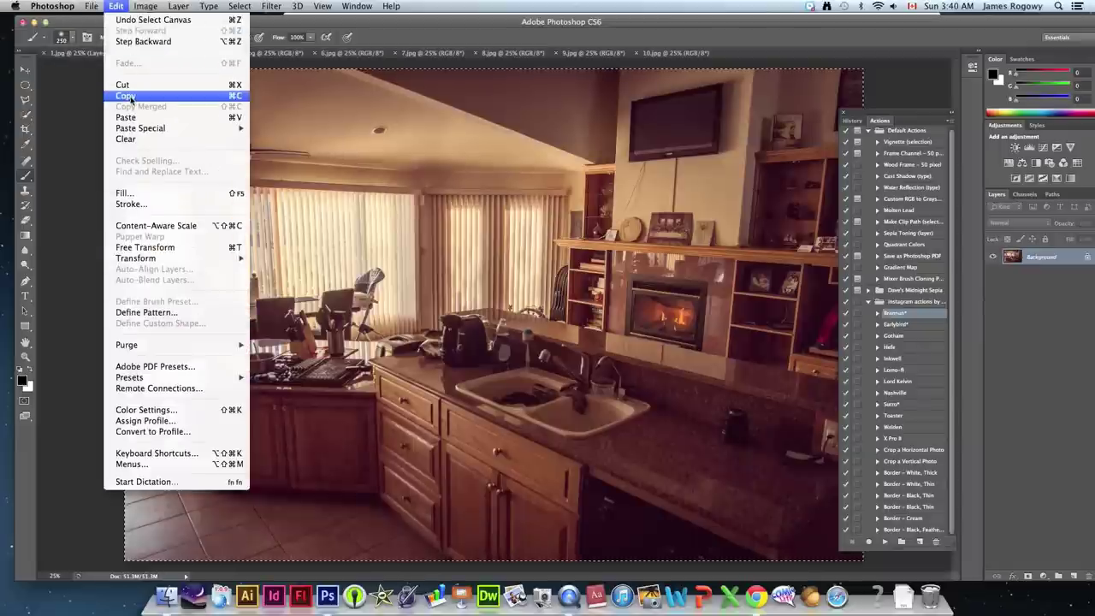
left_click(127, 95)
left_click(83, 52)
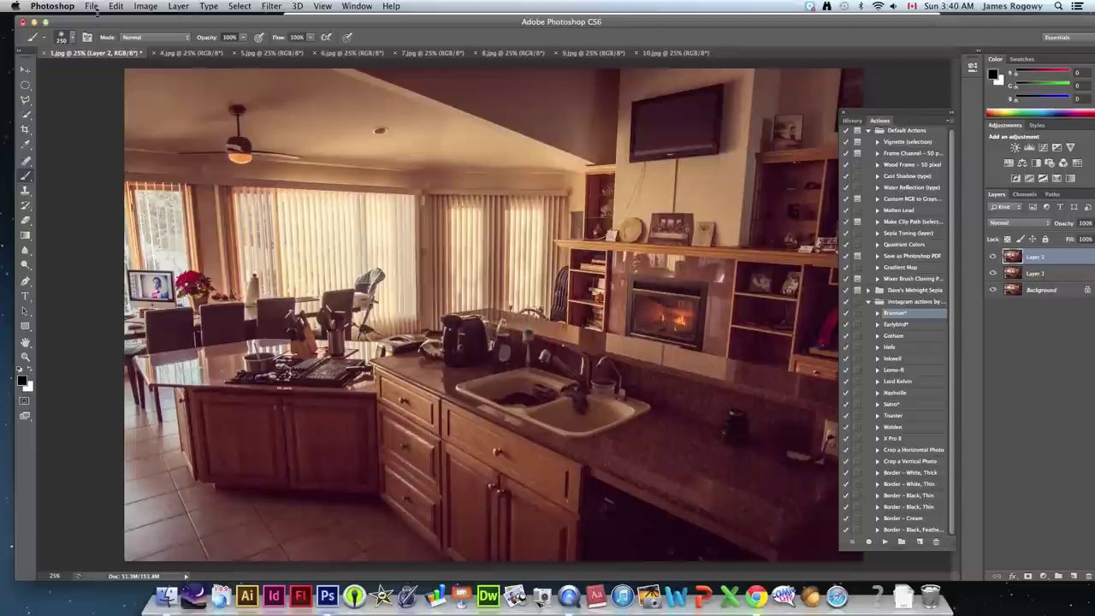
left_click(115, 6)
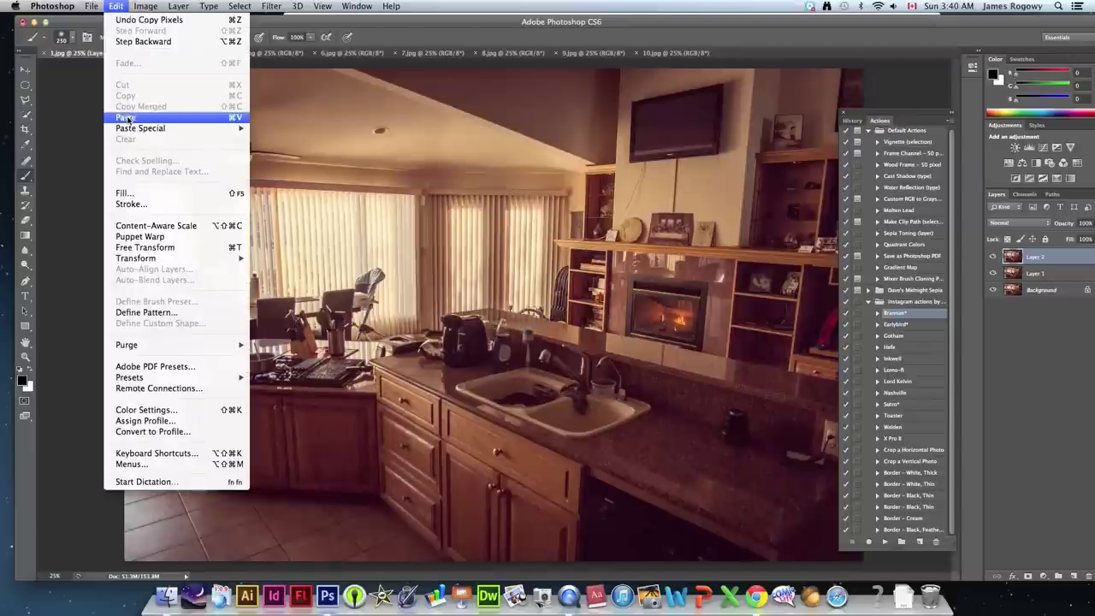
left_click(127, 116)
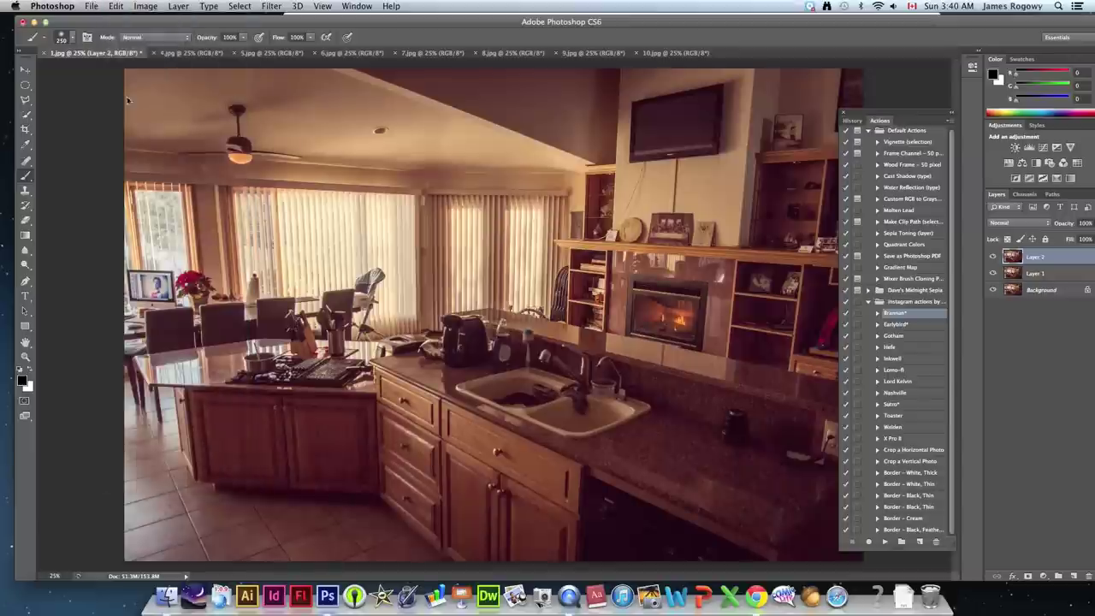
left_click(154, 53)
Copy the entire 5.jpg image, close that file, and paste the copy into 1.jpg as a new layer
left_click(169, 53)
key("super+a")
left_click(115, 6)
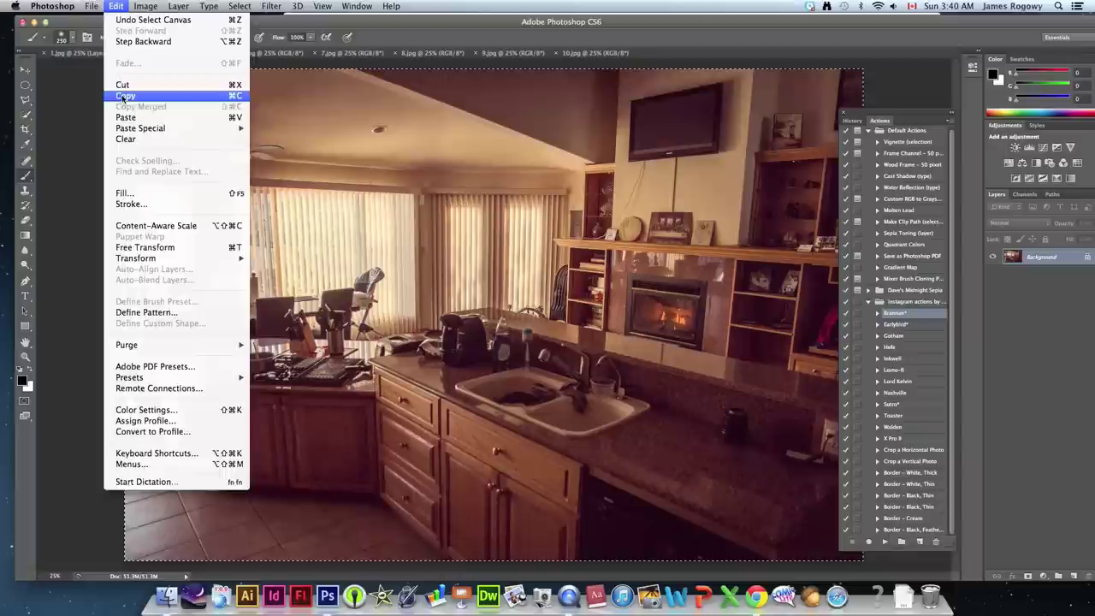
left_click(120, 93)
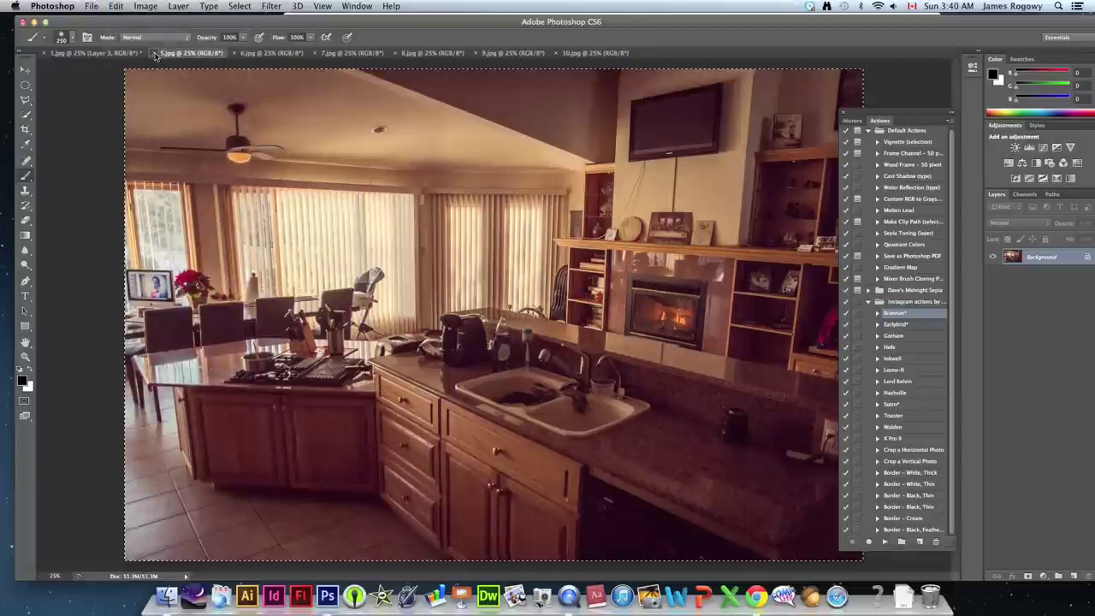
left_click(156, 53)
left_click(113, 7)
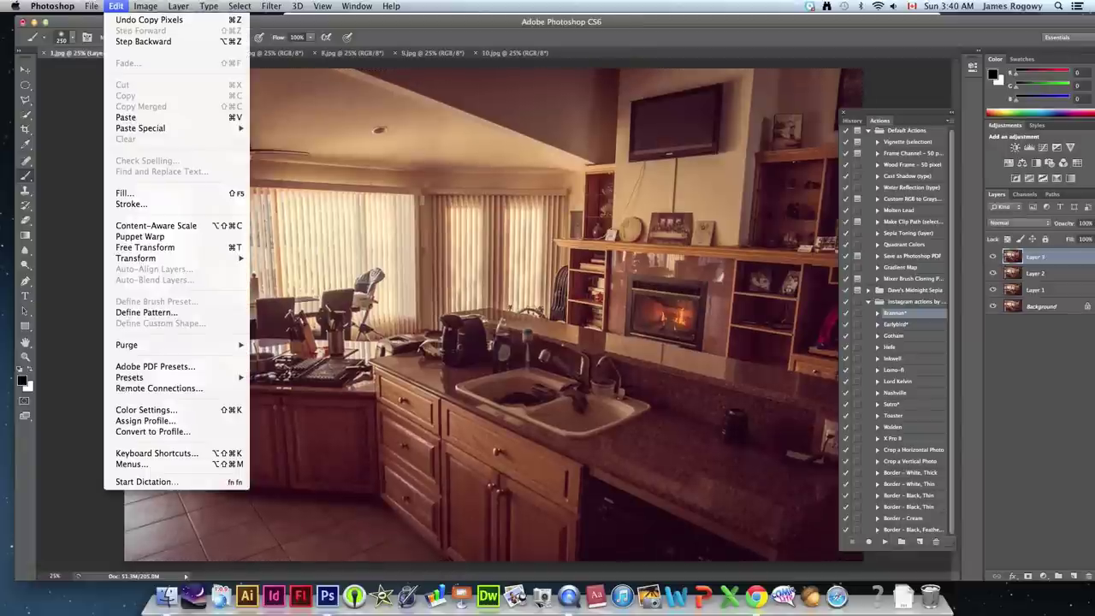
left_click(168, 112)
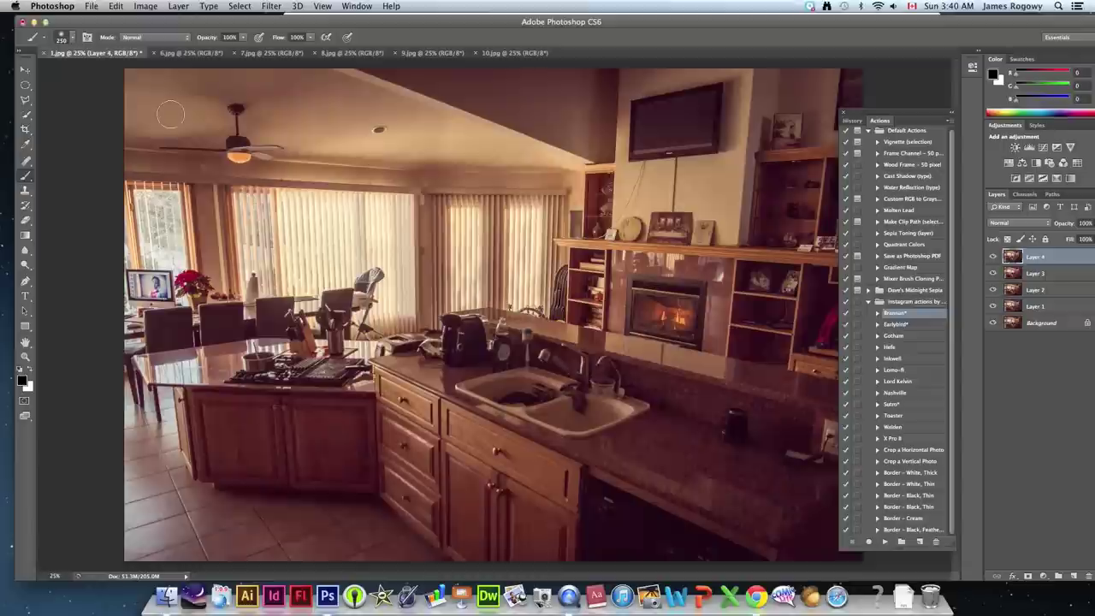
Copy the entire 6.jpg image into 1.jpg as a new top layer and close 6.jpg
left_click(182, 56)
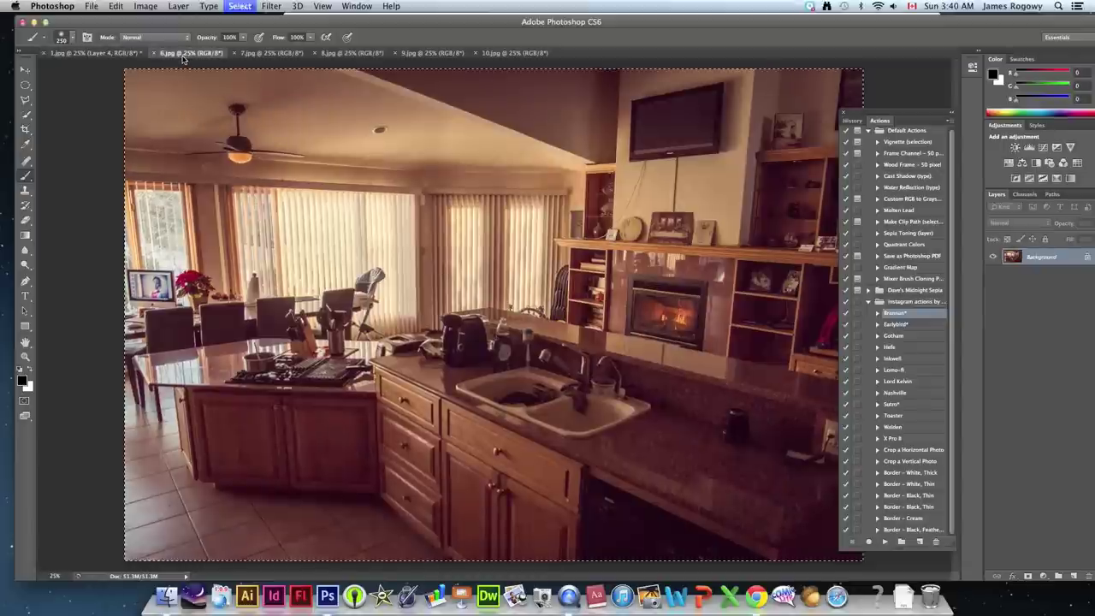
key("super+a")
left_click(114, 6)
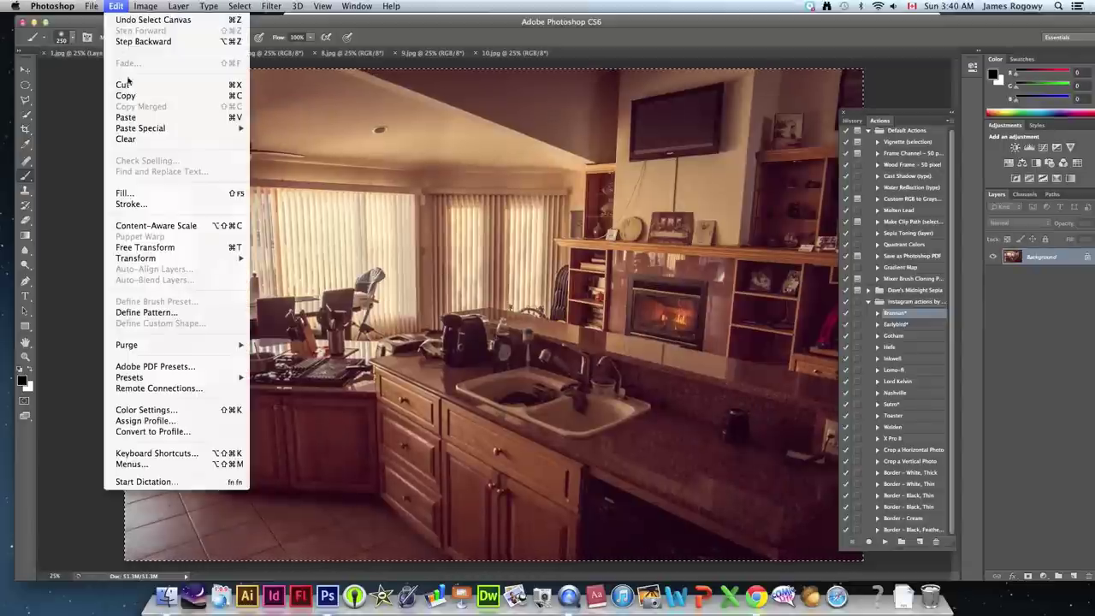
left_click(124, 92)
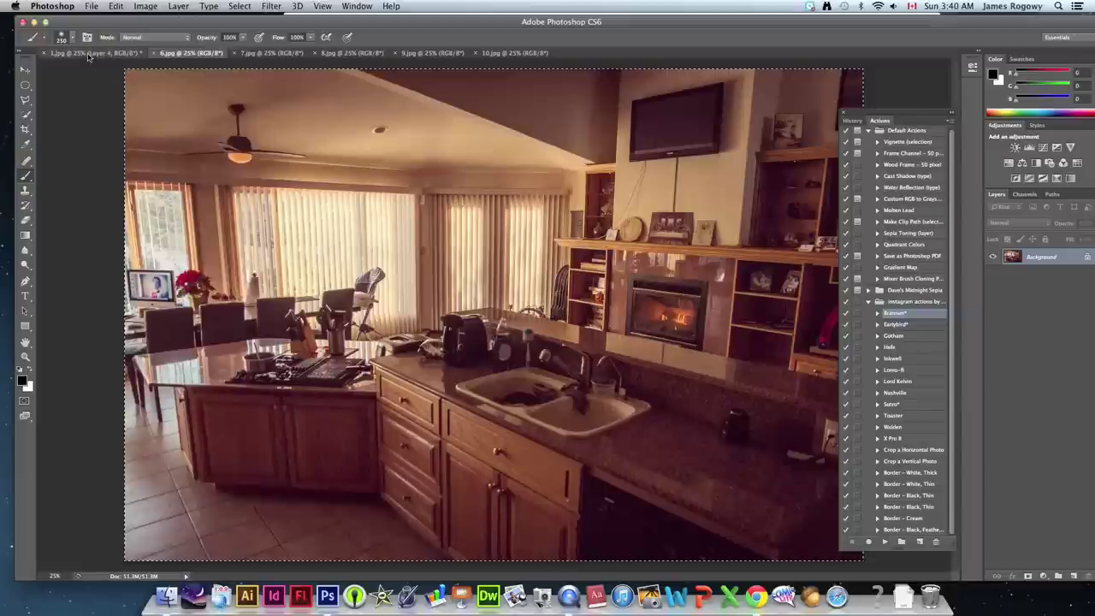
left_click(88, 53)
left_click(114, 6)
left_click(130, 112)
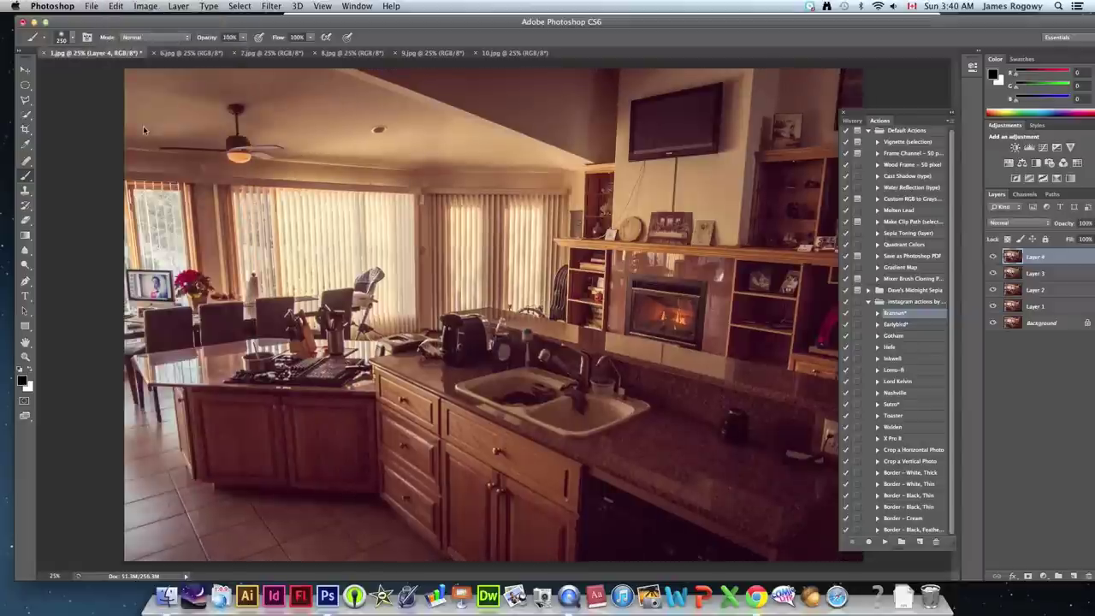
left_click(153, 53)
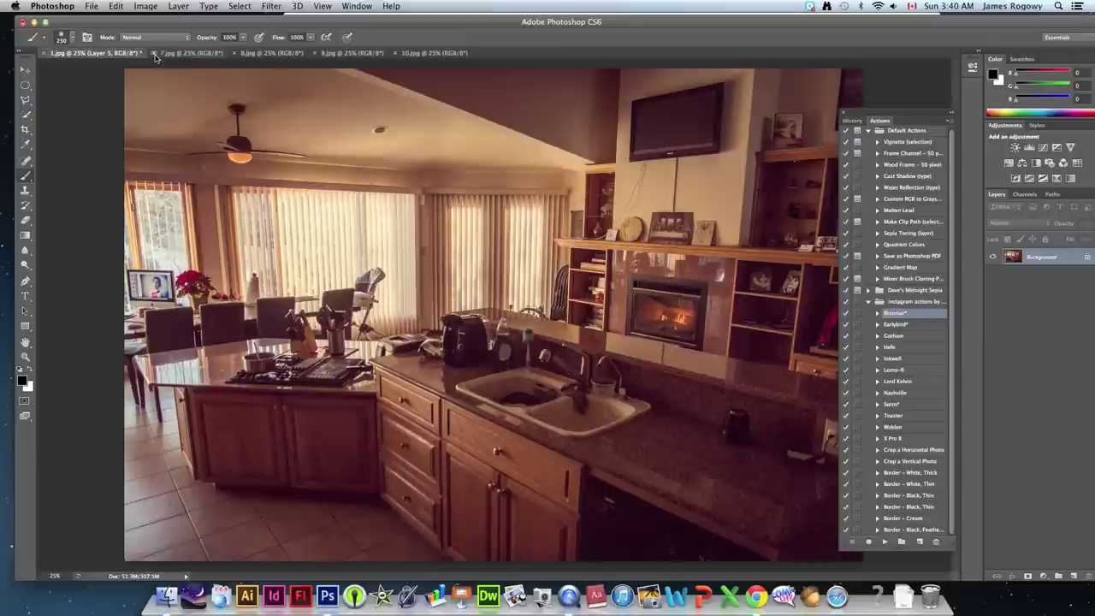
Copy the entire 7.jpg image into 1.jpg as a new top layer and close 7.jpg
left_click(184, 53)
key("super+a")
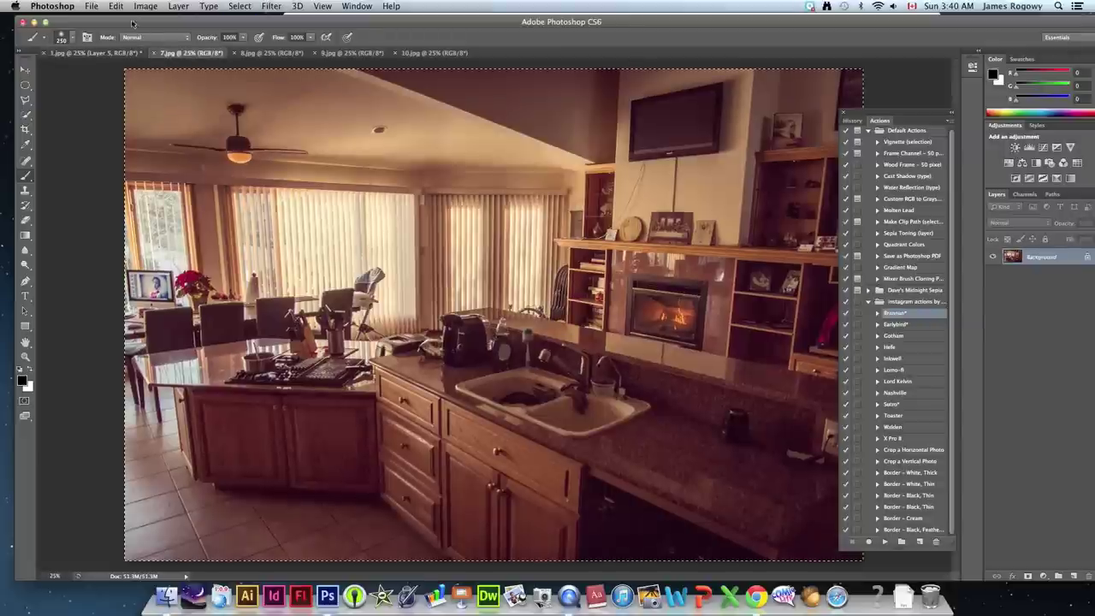
left_click(120, 6)
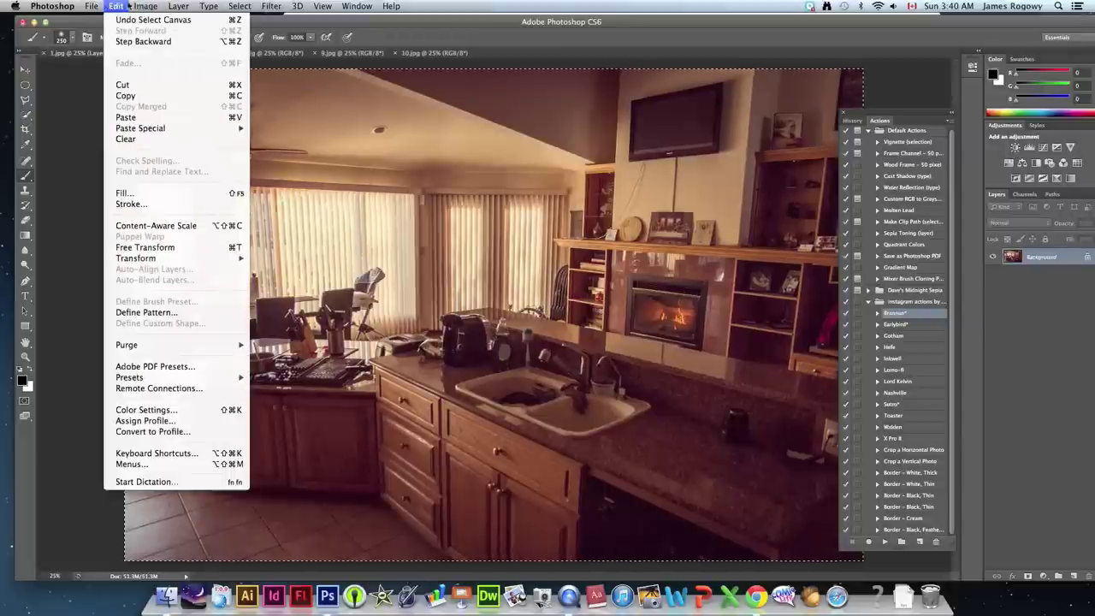
left_click(124, 96)
left_click(86, 53)
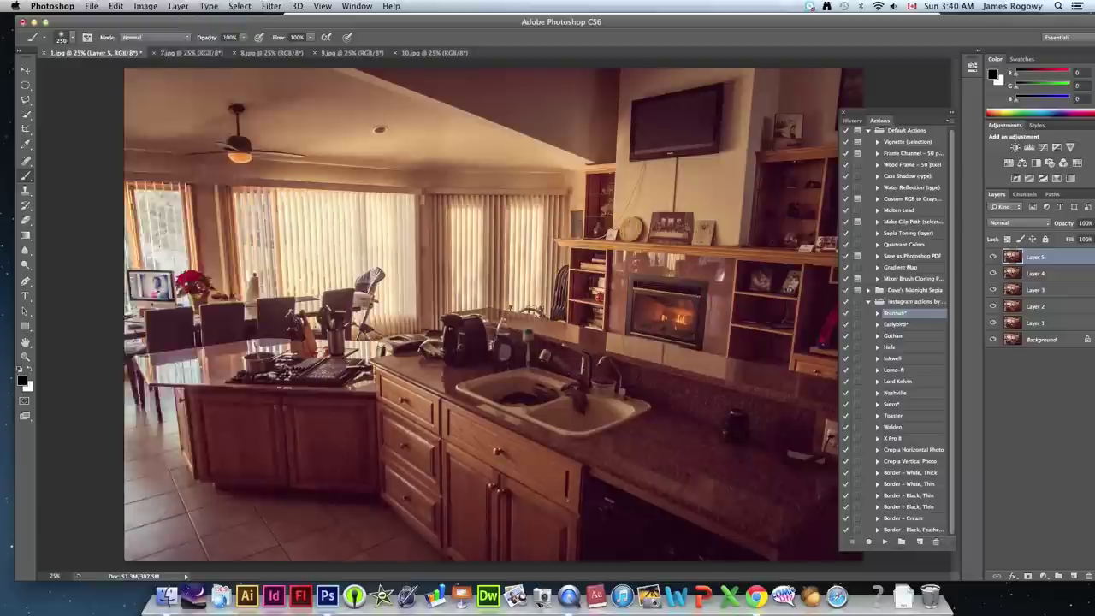
left_click(115, 6)
left_click(126, 117)
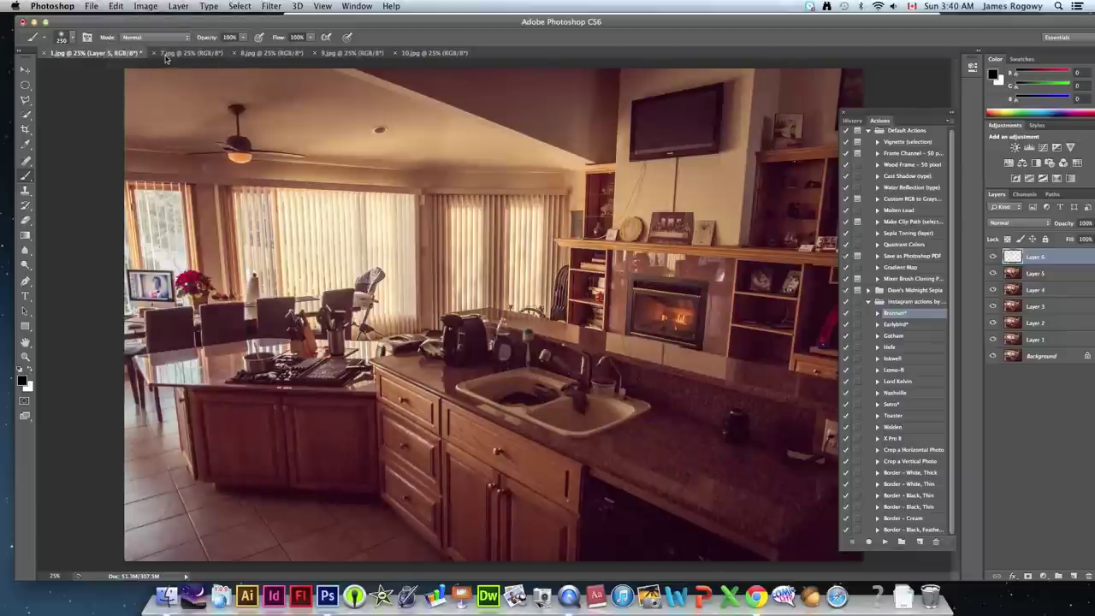
left_click(157, 53)
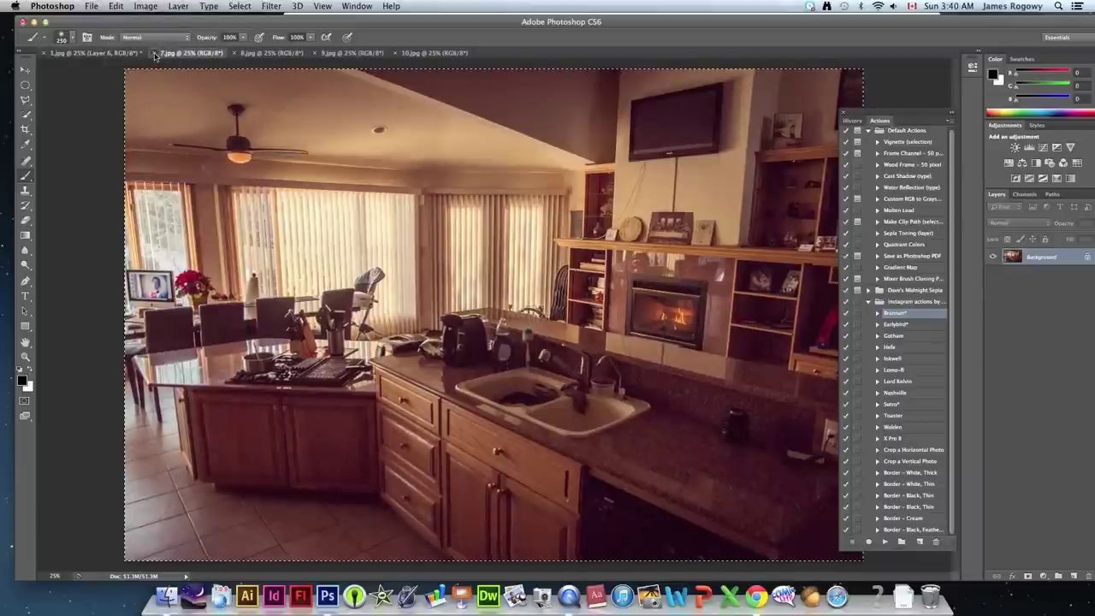
left_click(154, 53)
Copy the entire 8.jpg image into 1.jpg as a new top layer and close 8.jpg
left_click(187, 53)
key("super+a")
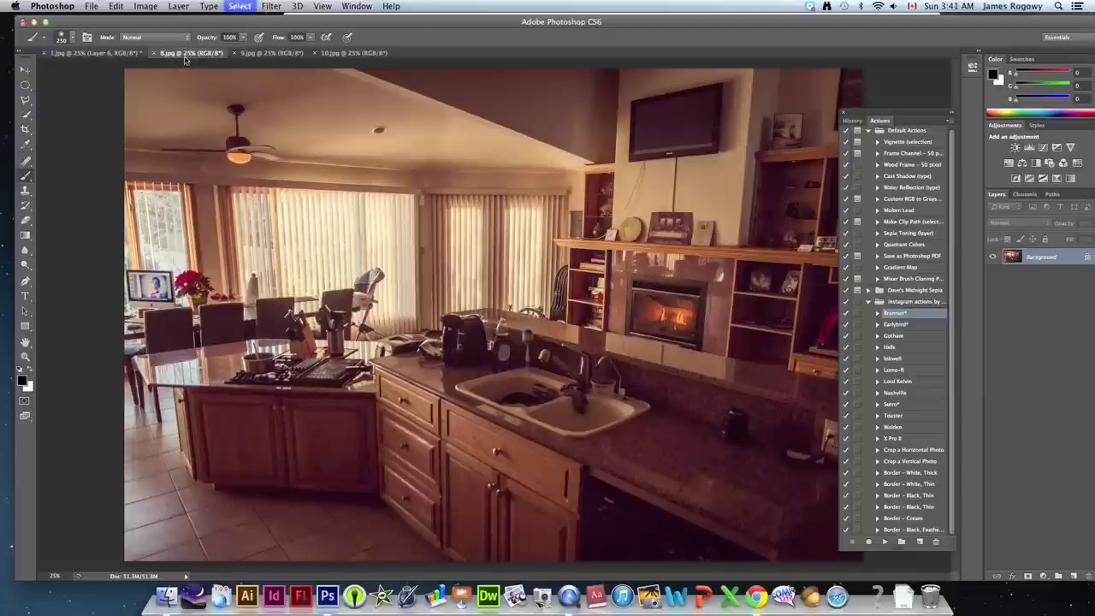
left_click(115, 6)
left_click(126, 95)
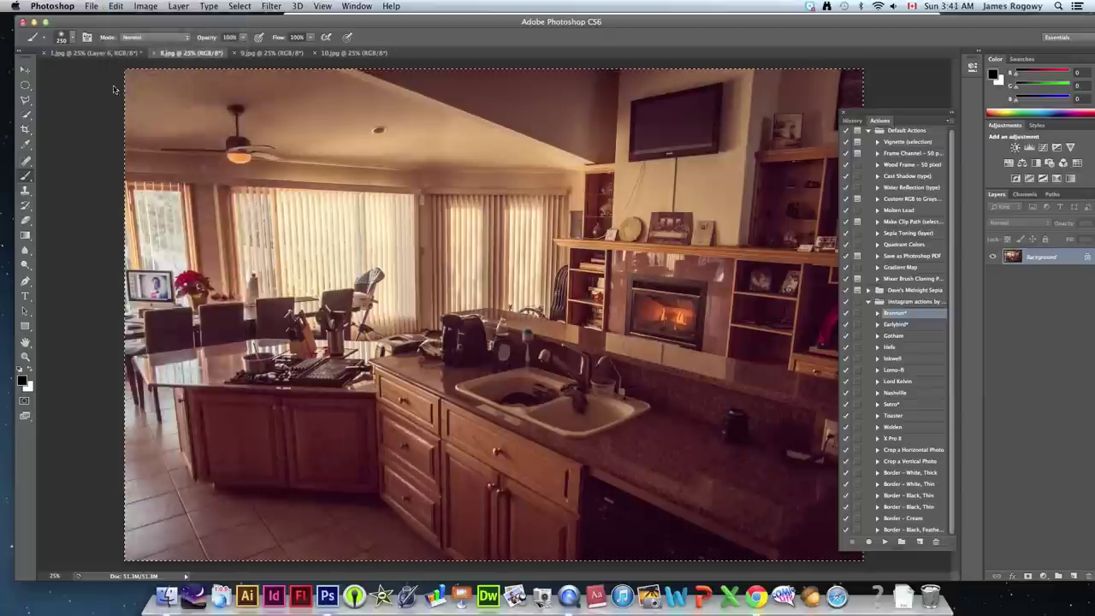
left_click(86, 54)
left_click(115, 6)
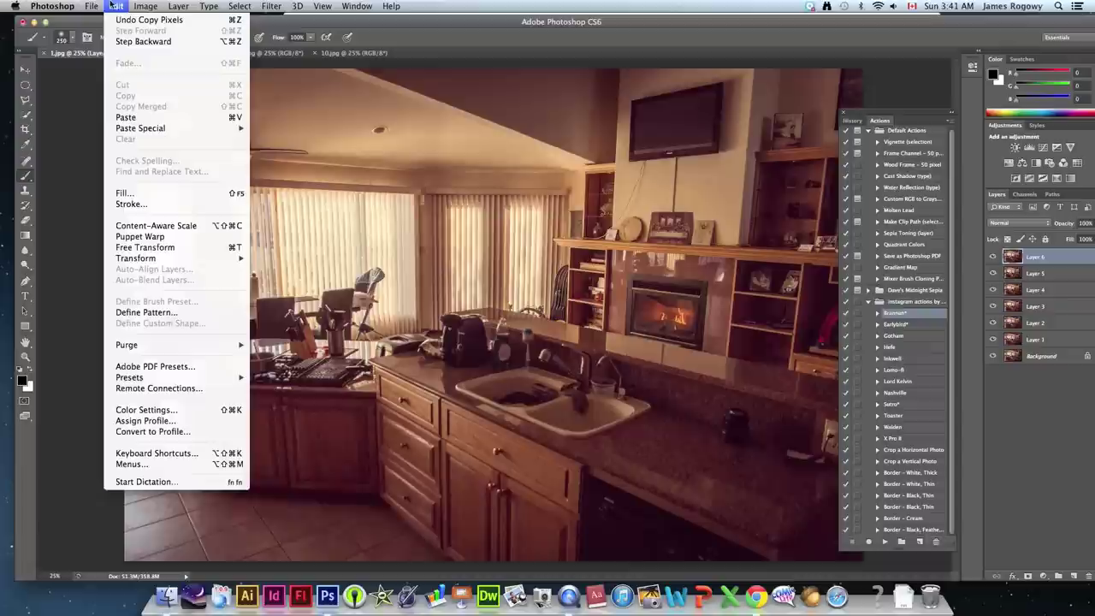
left_click(125, 117)
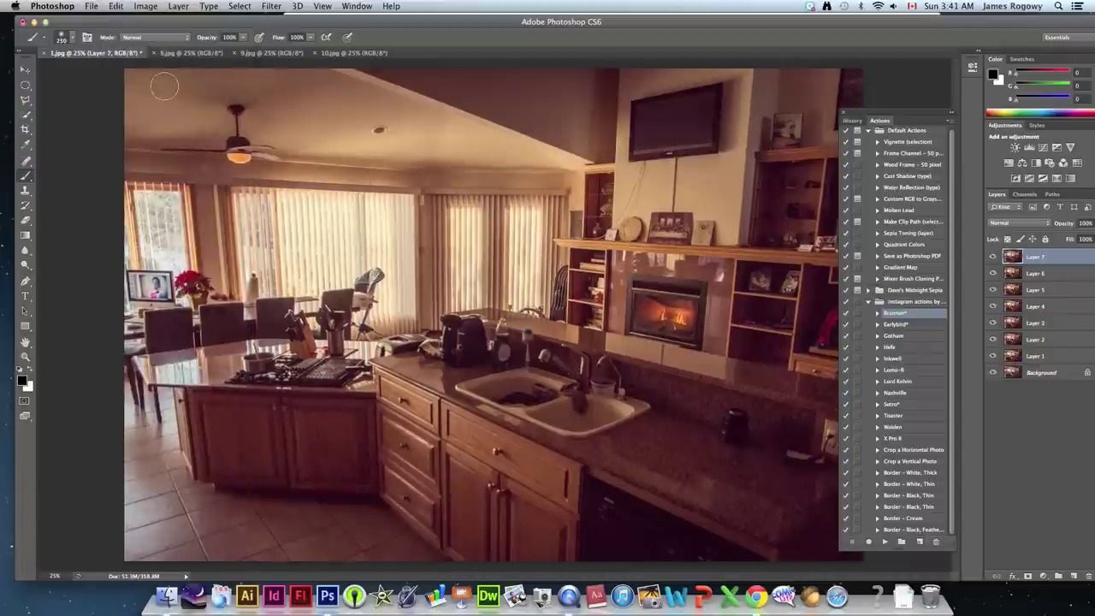
left_click(189, 55)
left_click(153, 53)
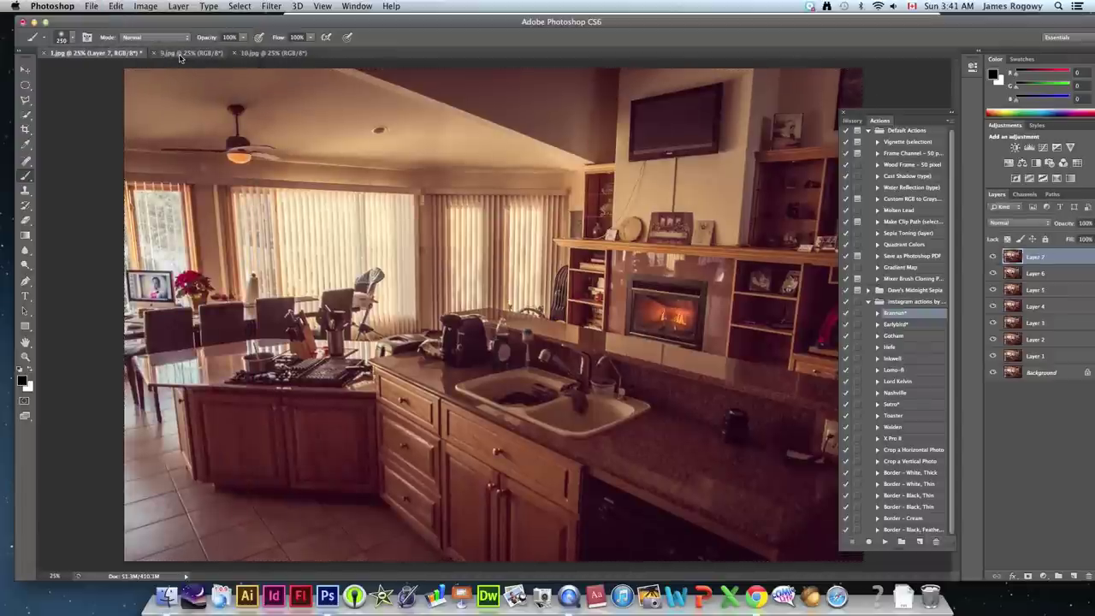
Copy the entire 9.jpg image into 1.jpg as a new top layer and close 9.jpg
left_click(180, 56)
key("super+a")
left_click(116, 6)
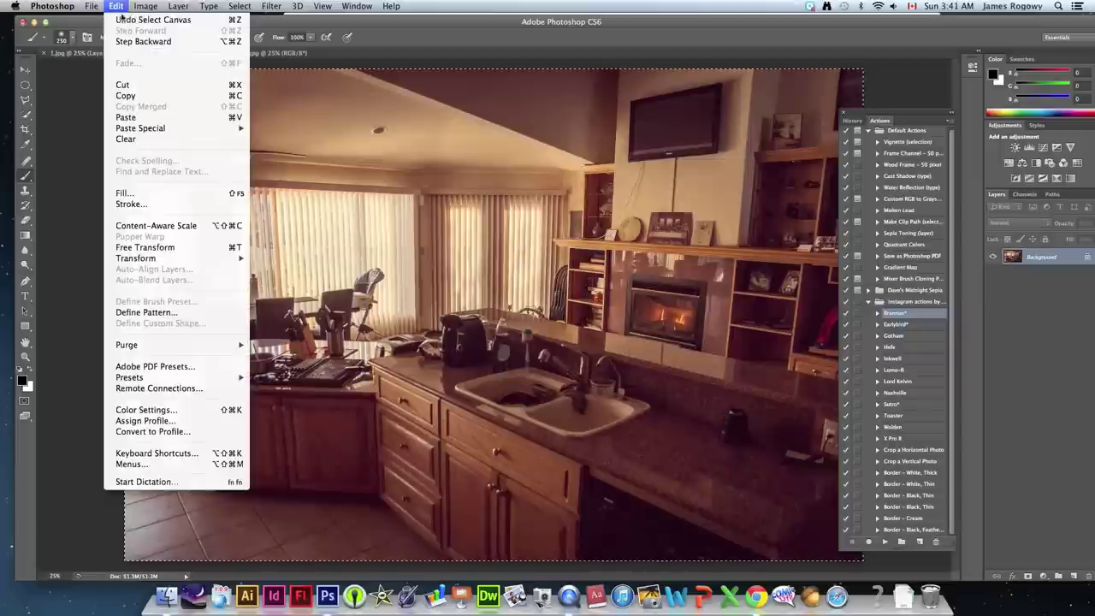
left_click(124, 95)
left_click(92, 53)
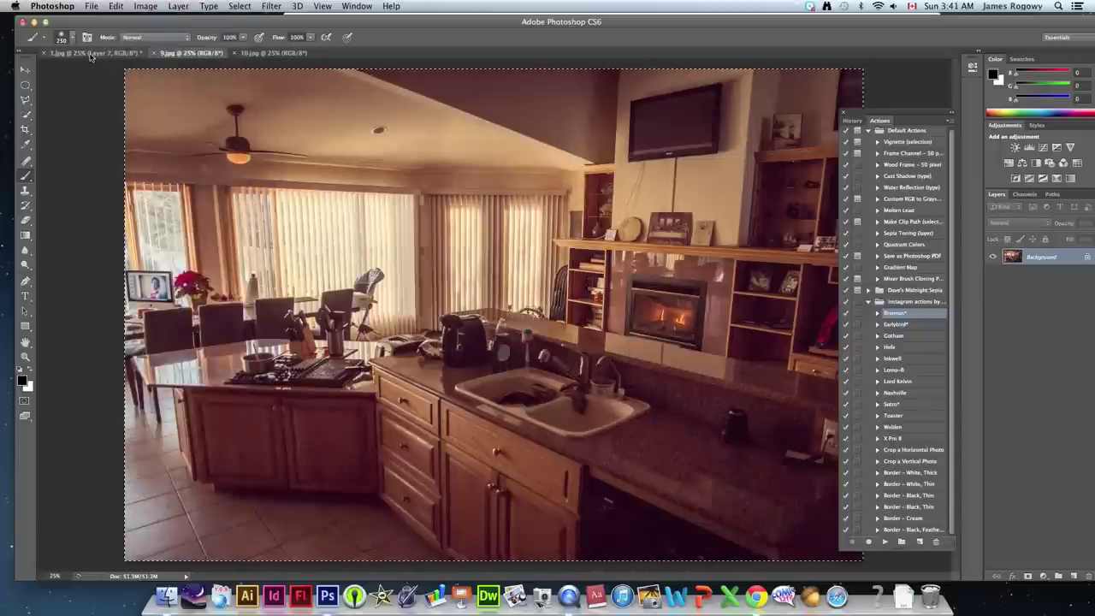
left_click(115, 6)
left_click(124, 117)
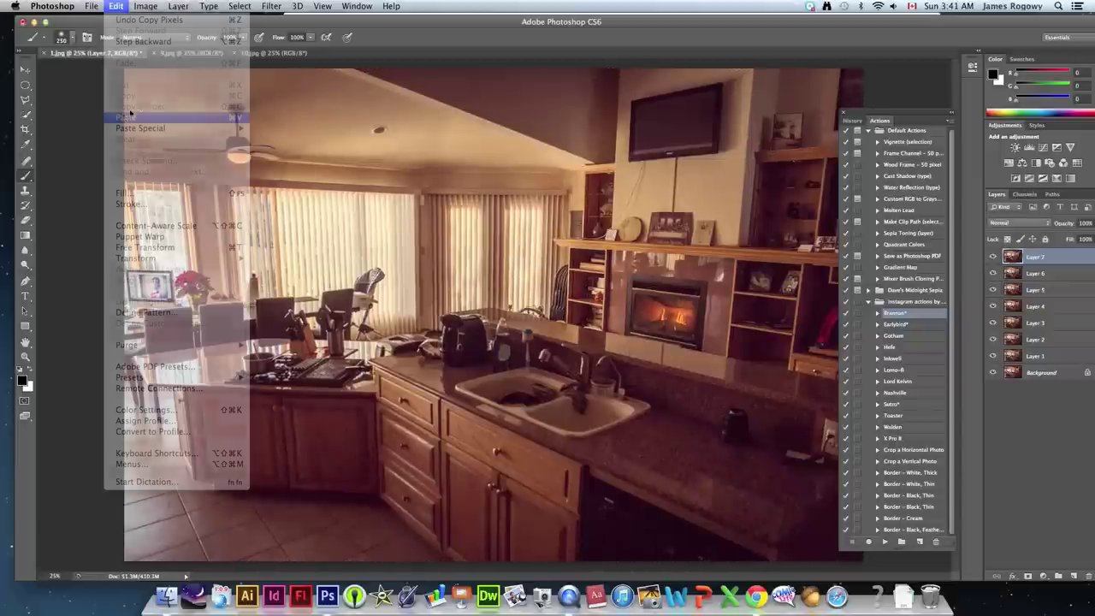
left_click(160, 55)
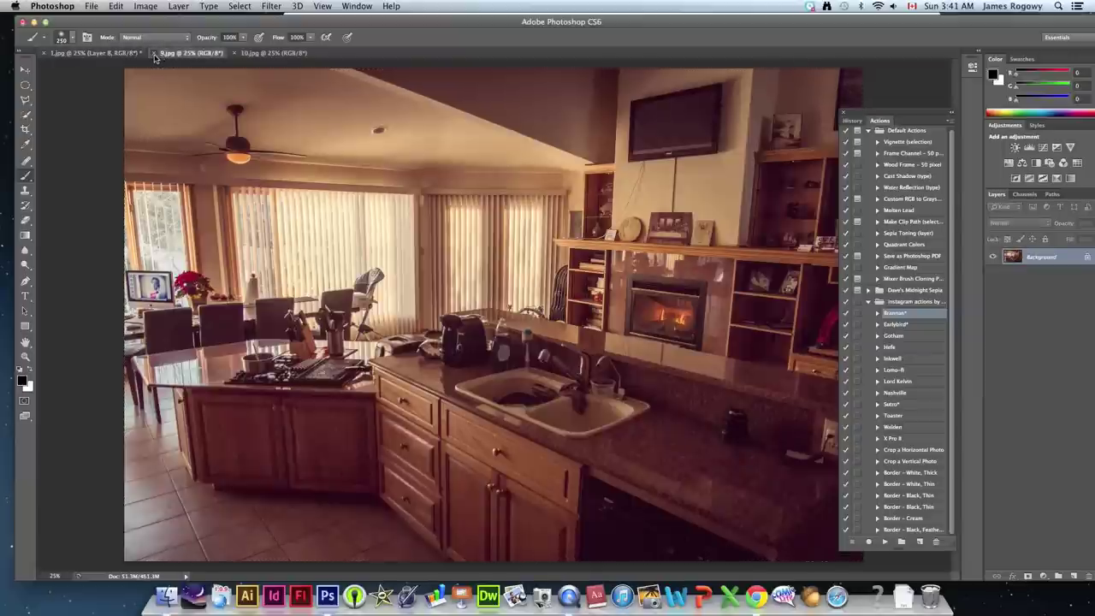
left_click(154, 53)
Copy the entire 10.jpg image, close that file, and paste the copy into 1.jpg as a new layer
left_click(185, 55)
key("super+a")
left_click(115, 6)
left_click(124, 96)
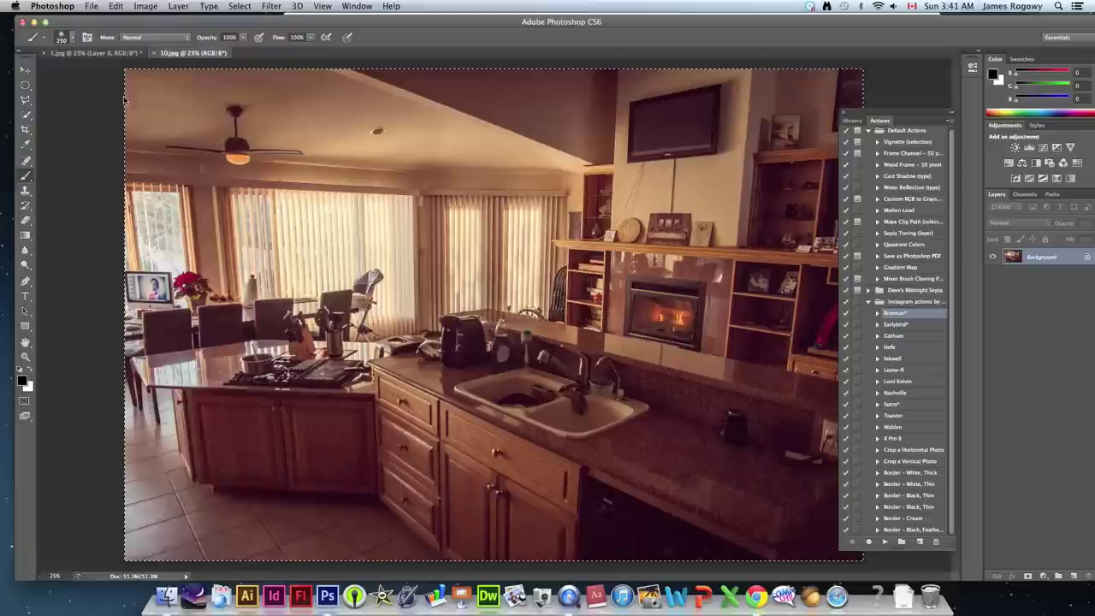
left_click(154, 53)
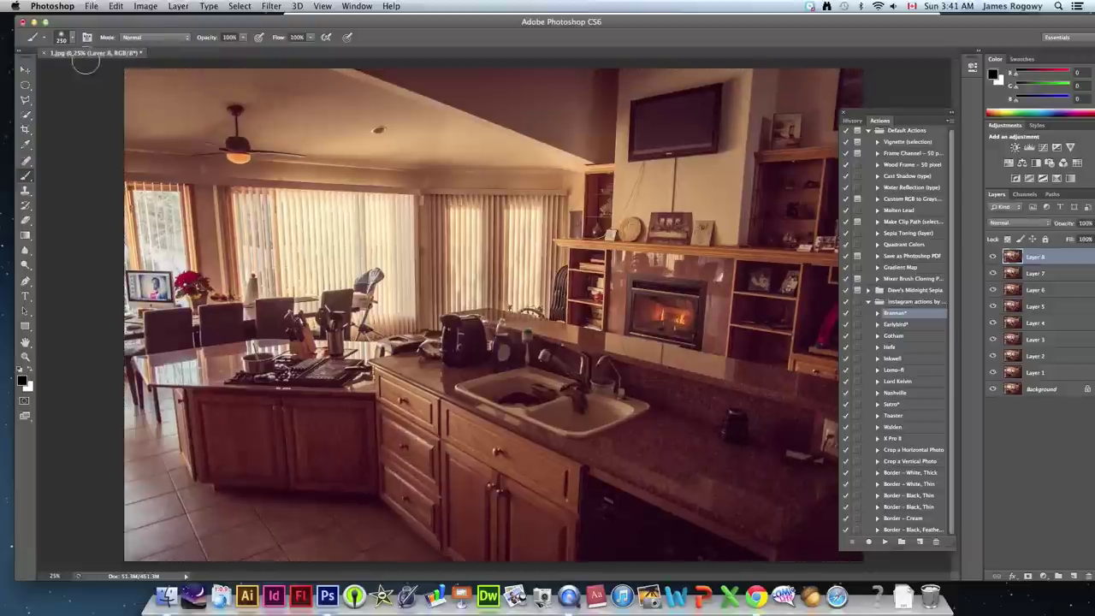
left_click(115, 6)
left_click(126, 117)
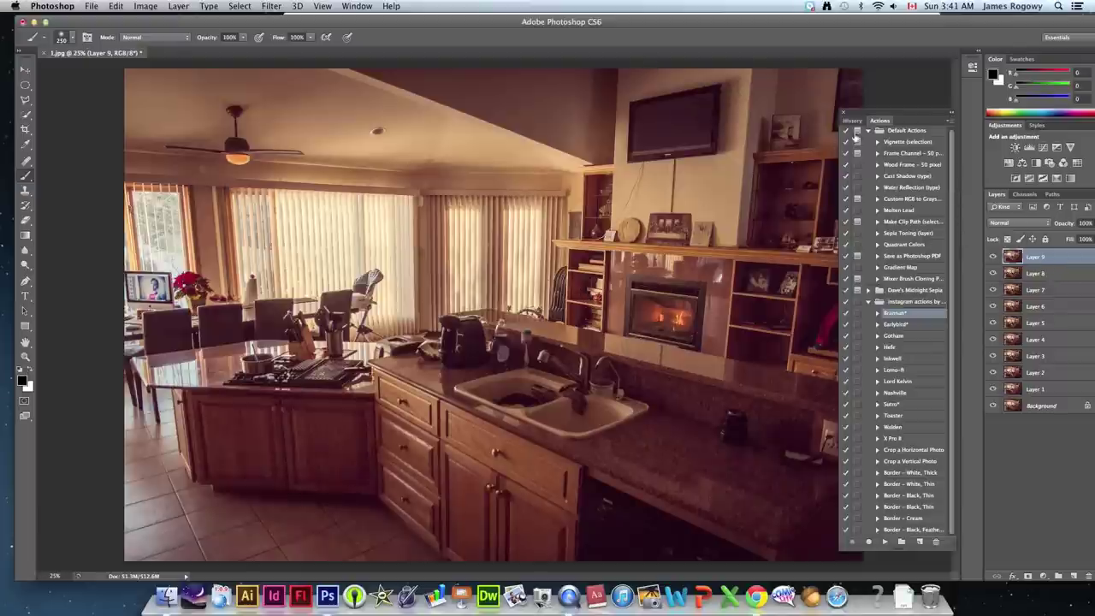
Close the floating Actions panel and shift the application window so the Layers panel is fully on screen
left_click_drag(937, 118, 910, 92)
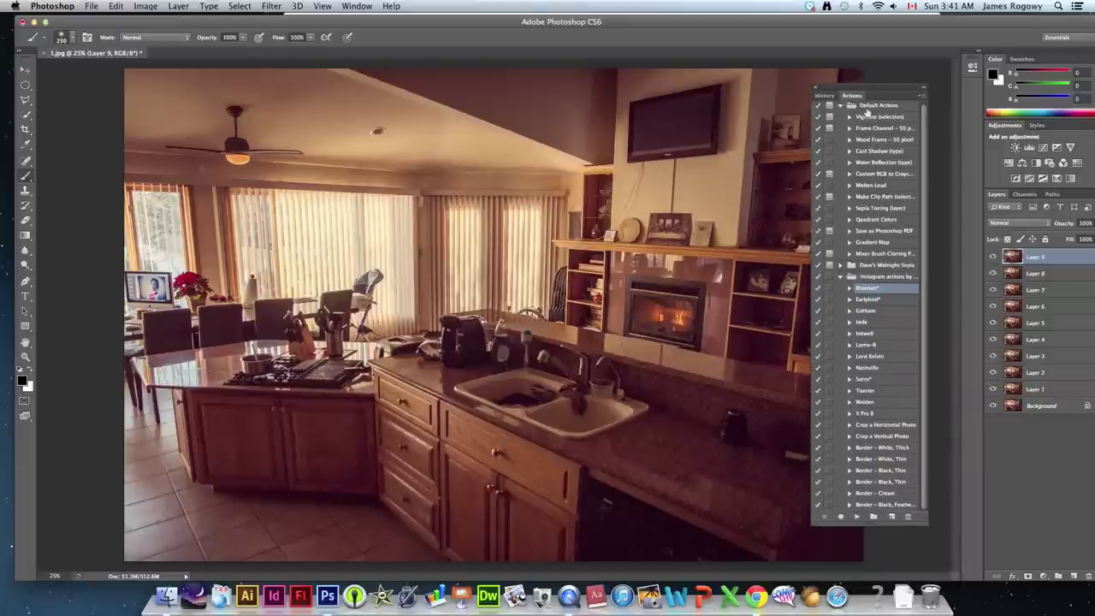
left_click(817, 88)
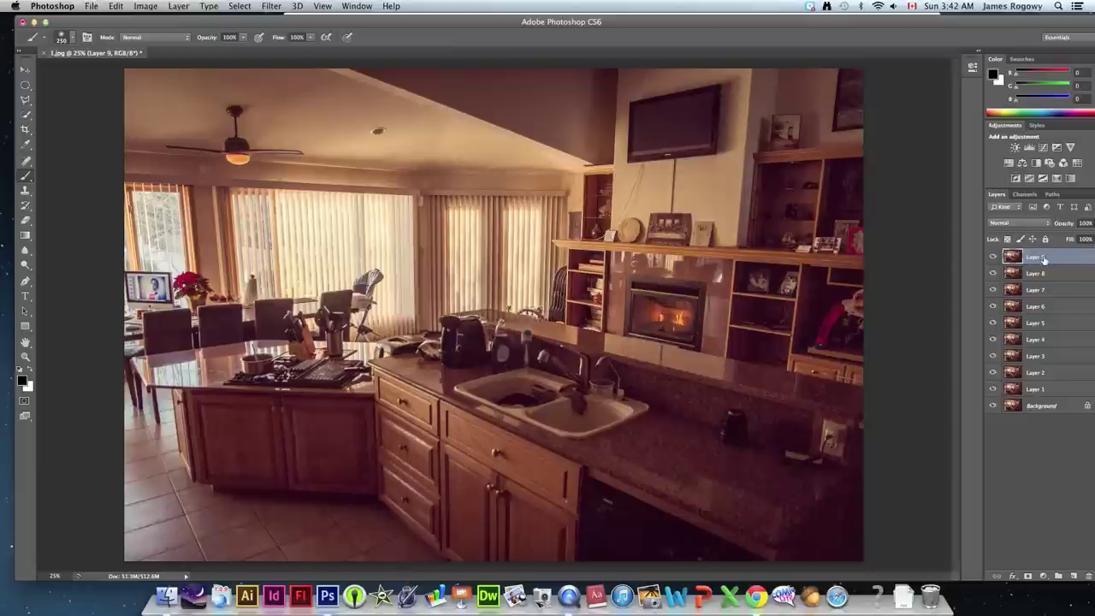
left_click_drag(844, 24, 829, 24)
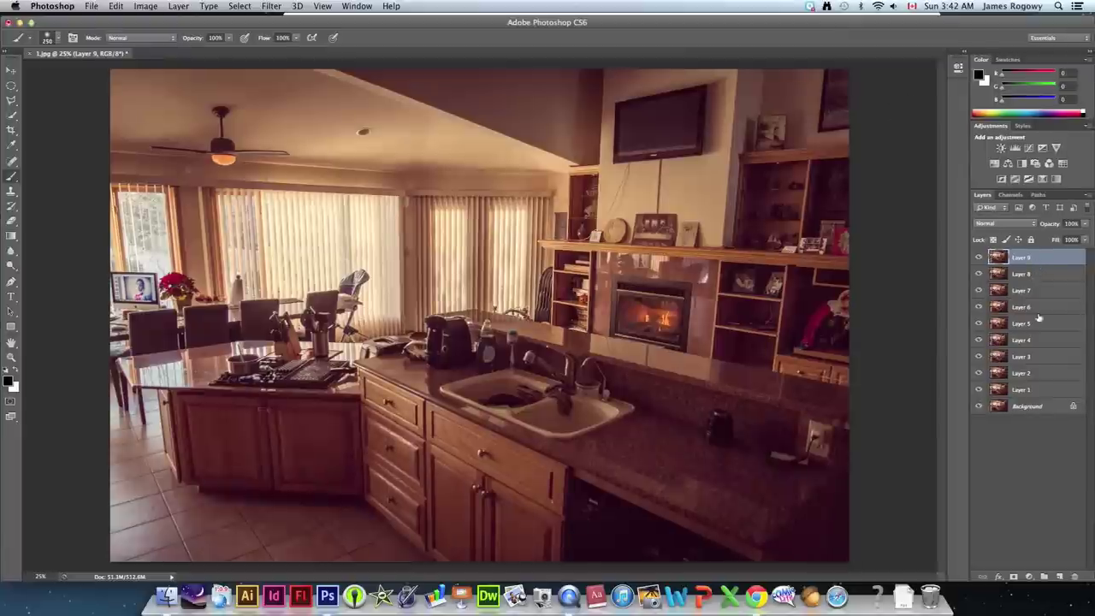
Select all ten layers, from Layer 9 to Background, and auto-align them with the Reposition projection
left_click(1048, 409, "shift")
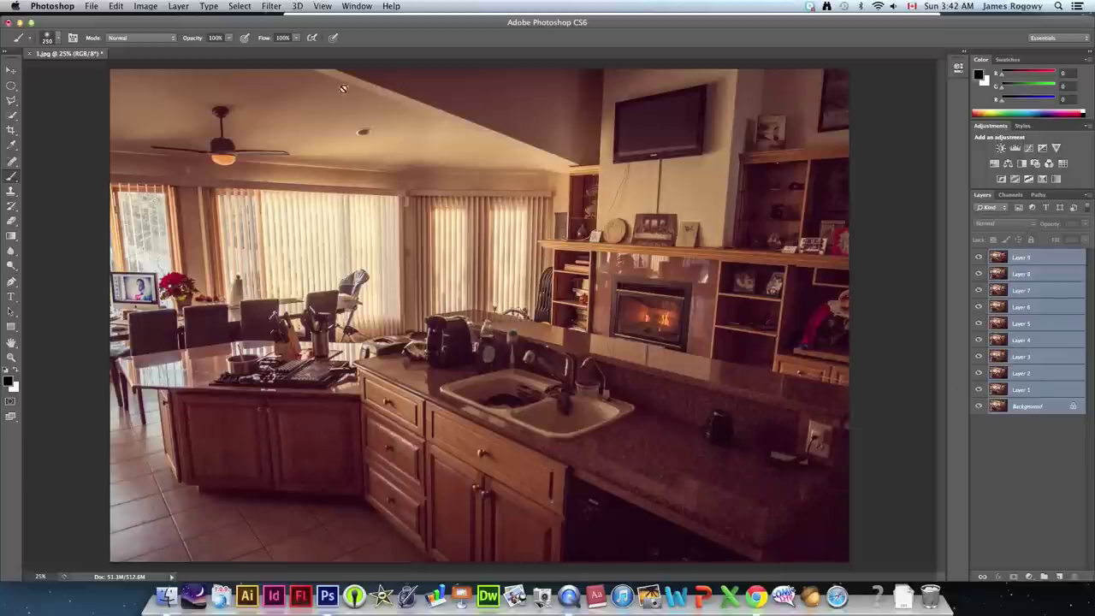
left_click(115, 6)
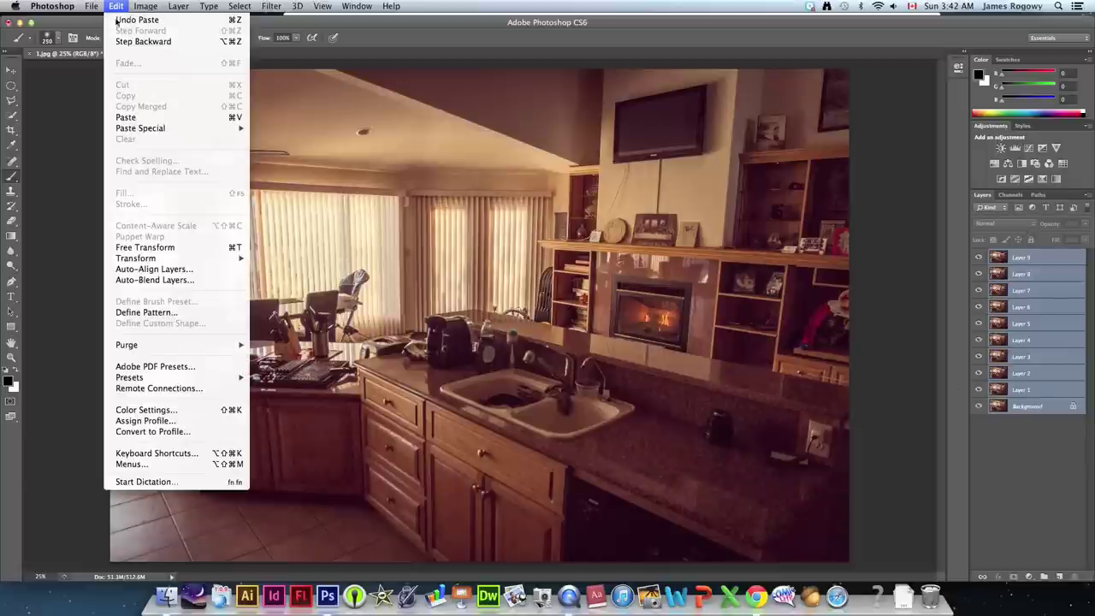
left_click(148, 272)
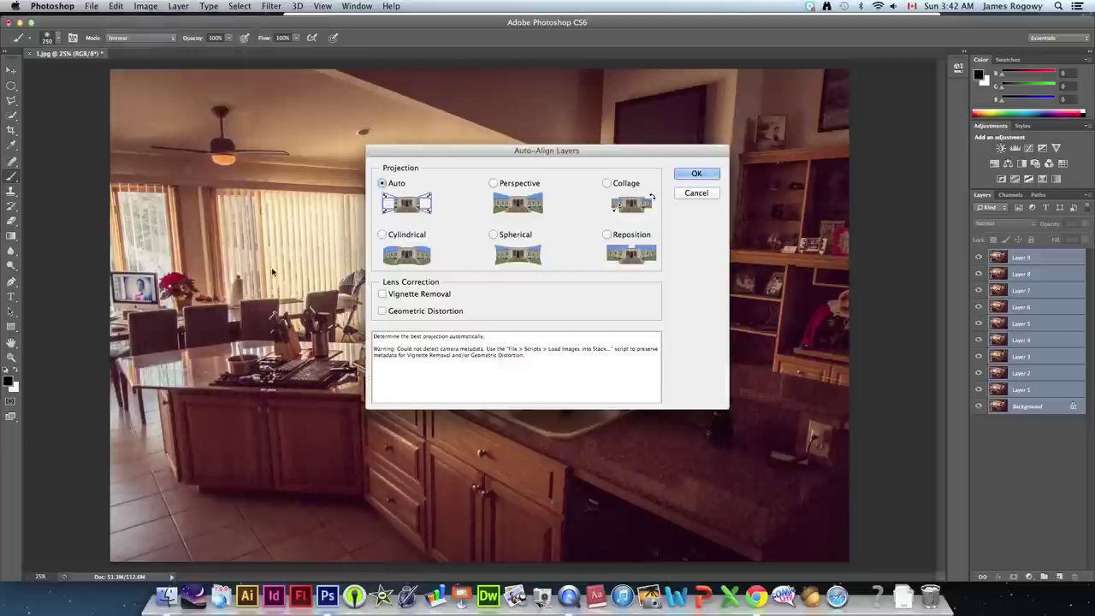
left_click(607, 236)
left_click(705, 174)
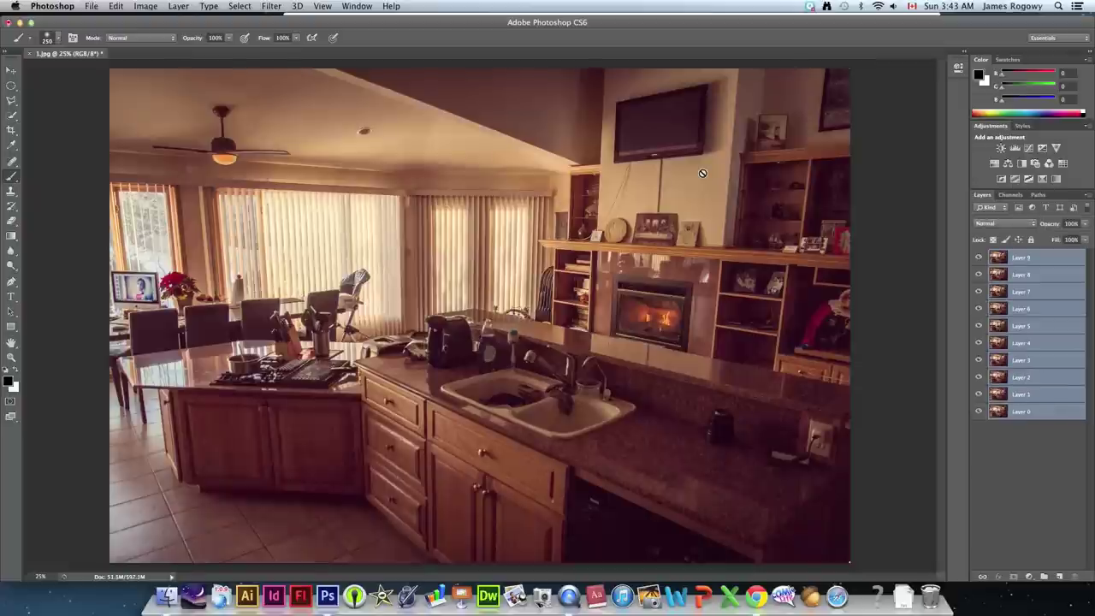
Hide all layers above Layer 0, and switch Layer 1 on and off to compare its alignment, leaving it visible
left_click(1016, 438)
left_click_drag(978, 259, 980, 391)
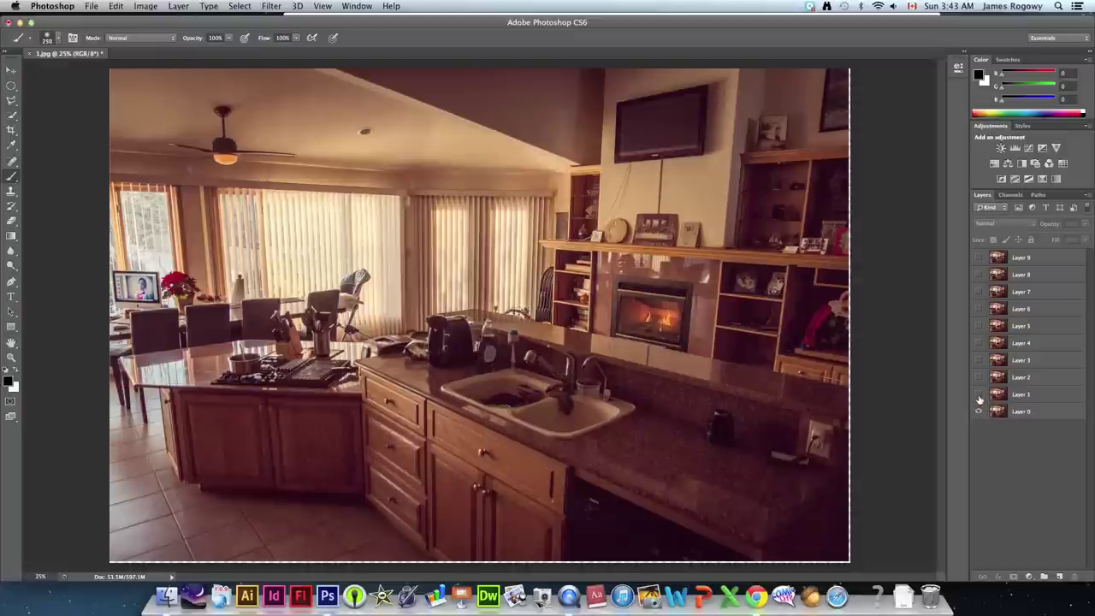
left_click(979, 394)
left_click(979, 394)
left_click(979, 395)
left_click(979, 394)
left_click(979, 394)
left_click(979, 394)
left_click(979, 394)
left_click(979, 394)
left_click(980, 394)
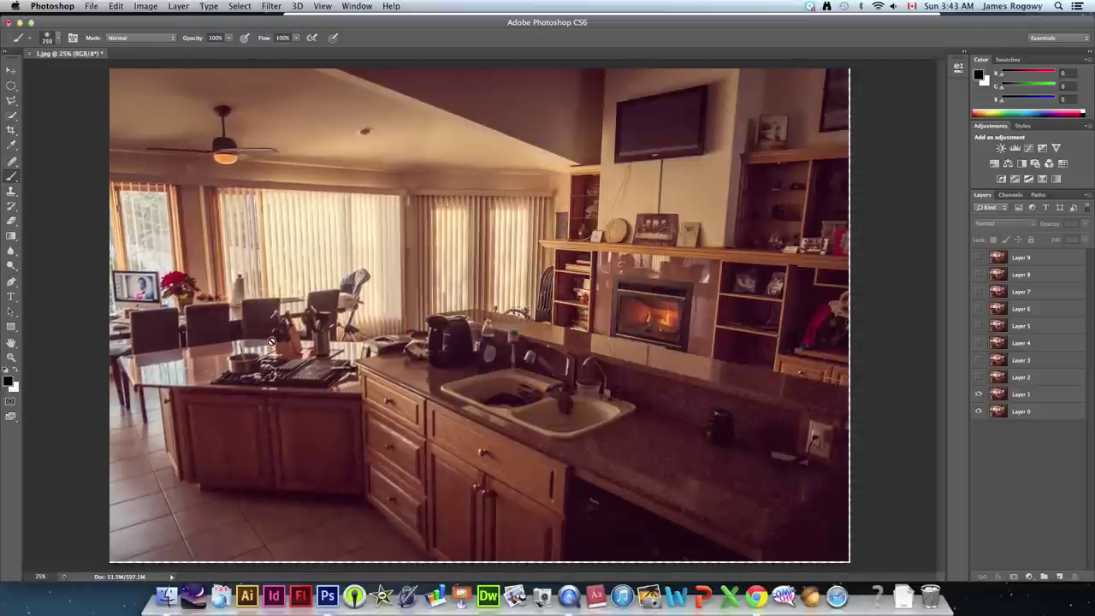
Examine the ceiling fan area at 50% zoom, switching Layer 1 on and off to compare its alignment with Layer 0
left_click(12, 357)
left_click(229, 143)
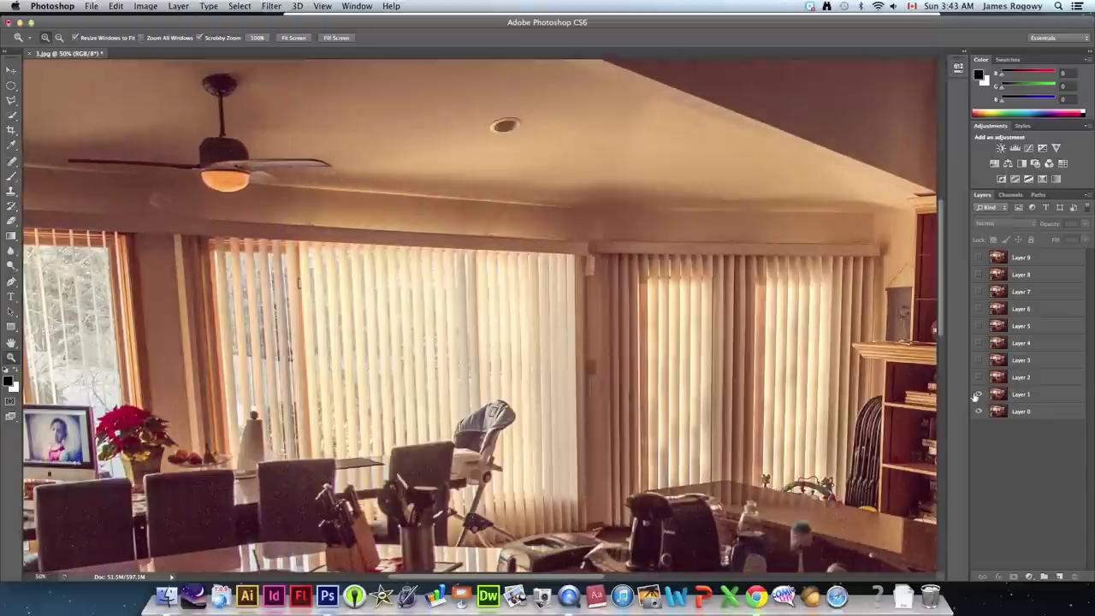
left_click(980, 395)
left_click(980, 394)
left_click(980, 394)
left_click(980, 395)
left_click(980, 394)
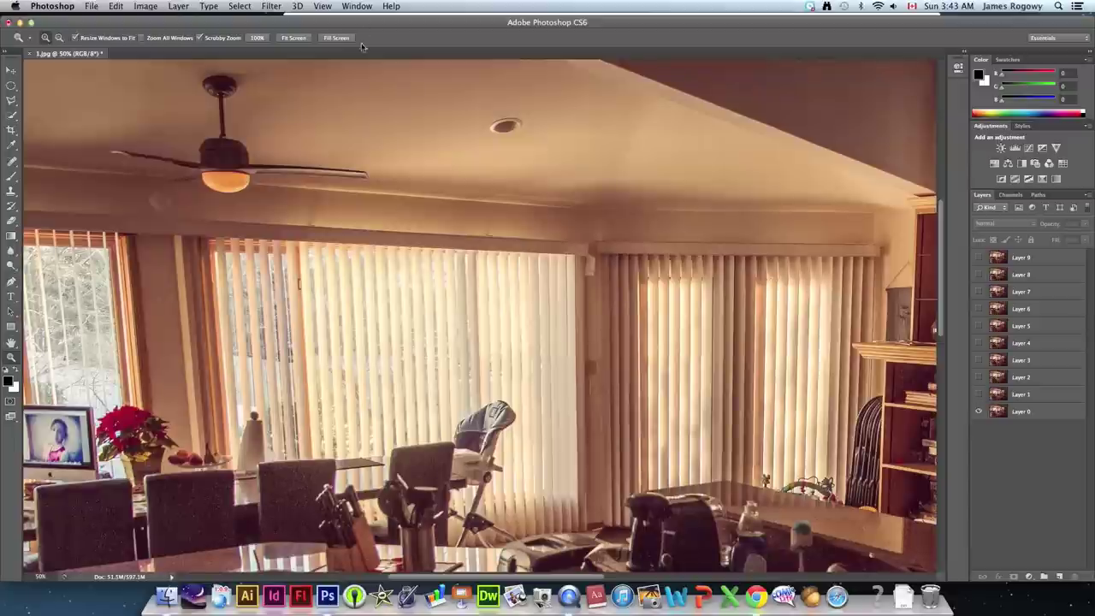
left_click(979, 395)
left_click(979, 395)
left_click(979, 395)
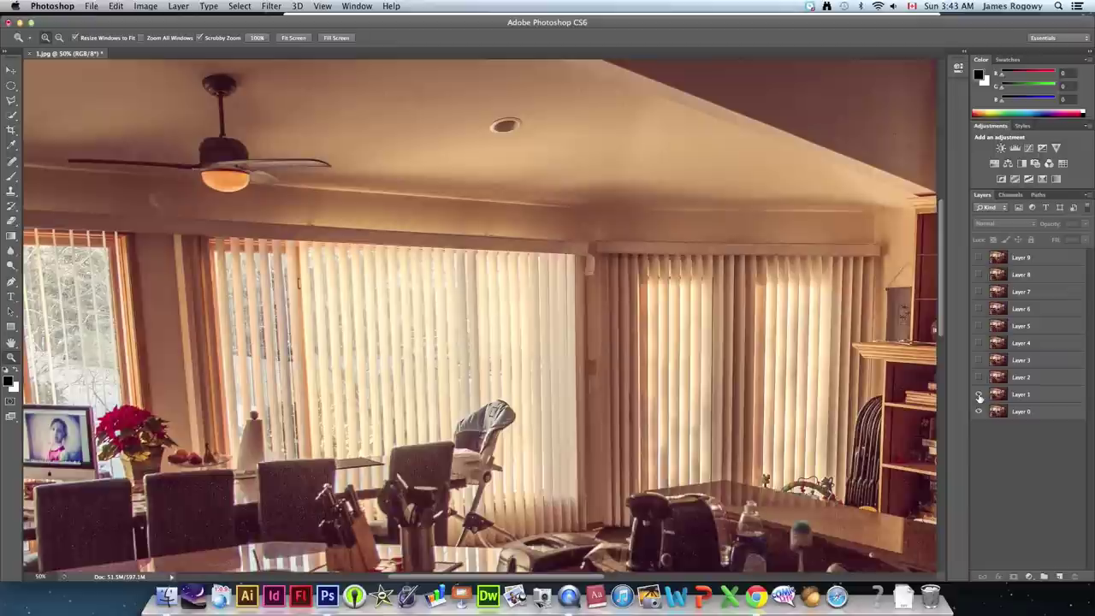
Make Layer 1 active with the Move tool and recheck its alignment against Layer 0 around the fan and windows
left_click(1037, 398)
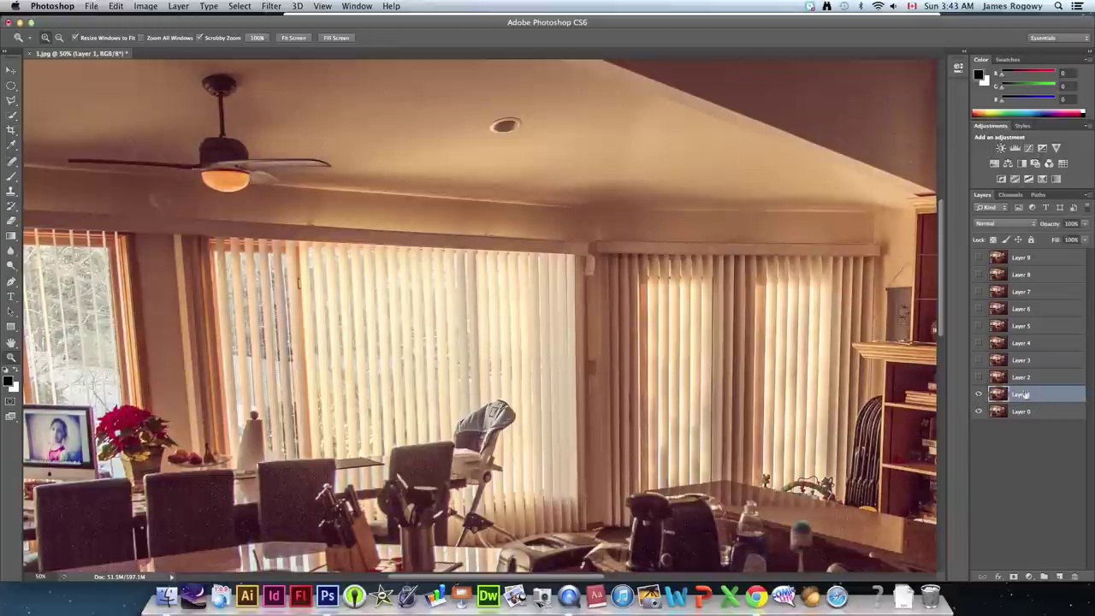
left_click(12, 72)
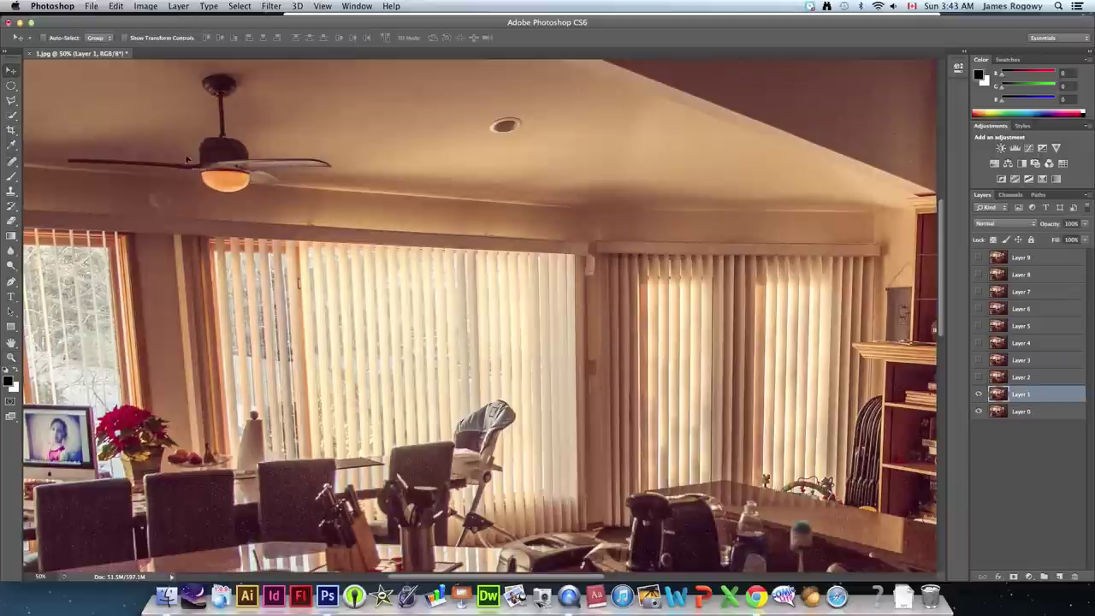
left_click(979, 394)
left_click(979, 395)
left_click(979, 394)
left_click(979, 394)
left_click(979, 395)
left_click(979, 395)
left_click(979, 394)
left_click(979, 394)
left_click(979, 395)
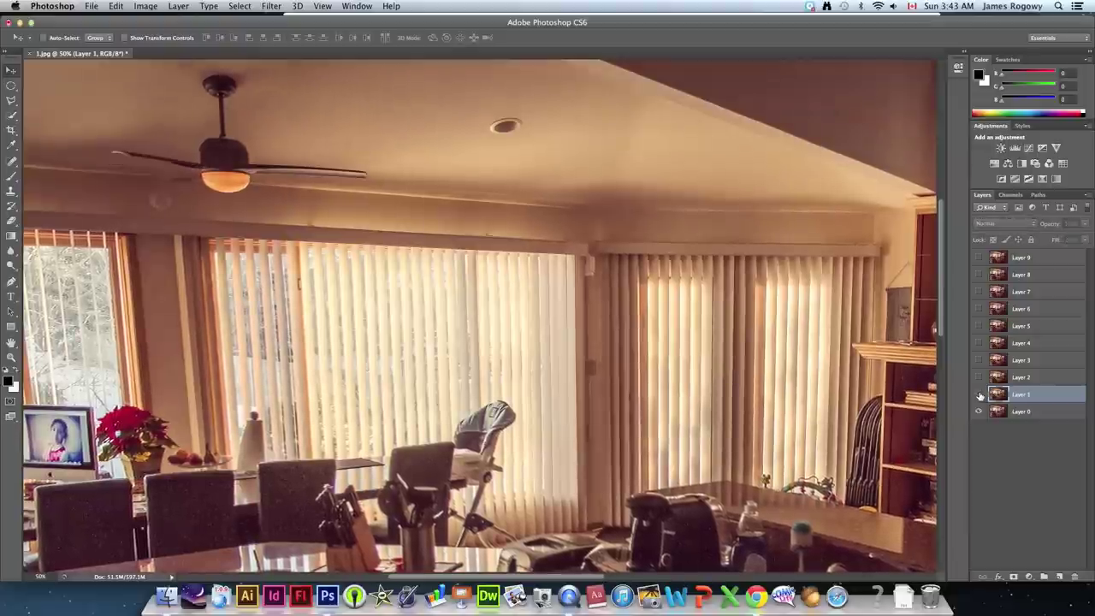
left_click(979, 394)
Check the alignment of Layer 1 with Layer 0 around the fireplace and return to the ceiling fan area
left_click_drag(756, 311, 528, 250)
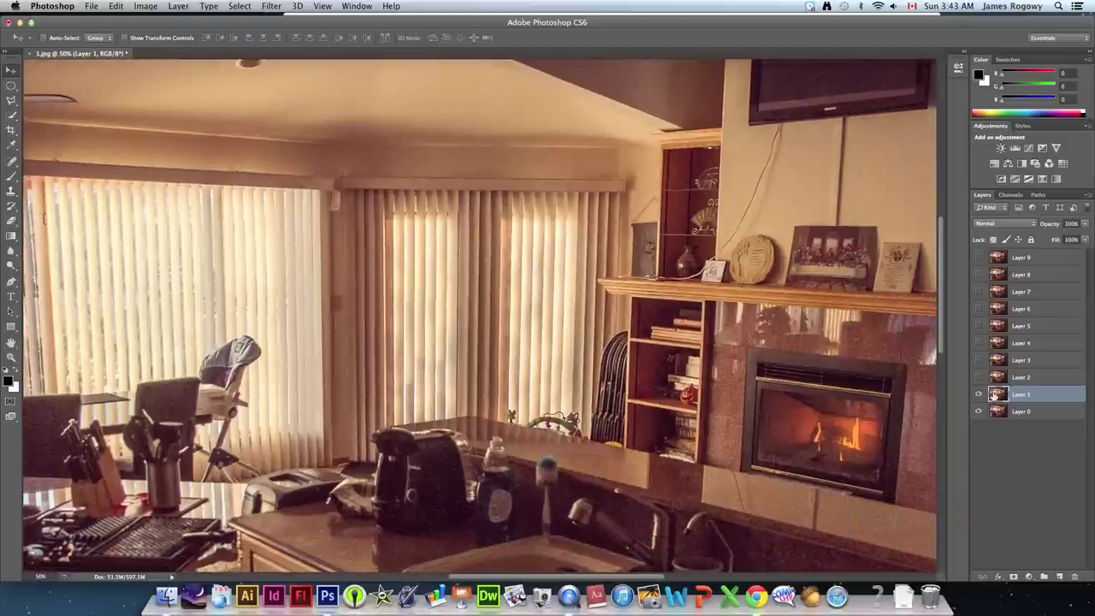
left_click(979, 394)
left_click(979, 394)
left_click(979, 394)
left_click(979, 394)
left_click_drag(369, 285, 606, 350)
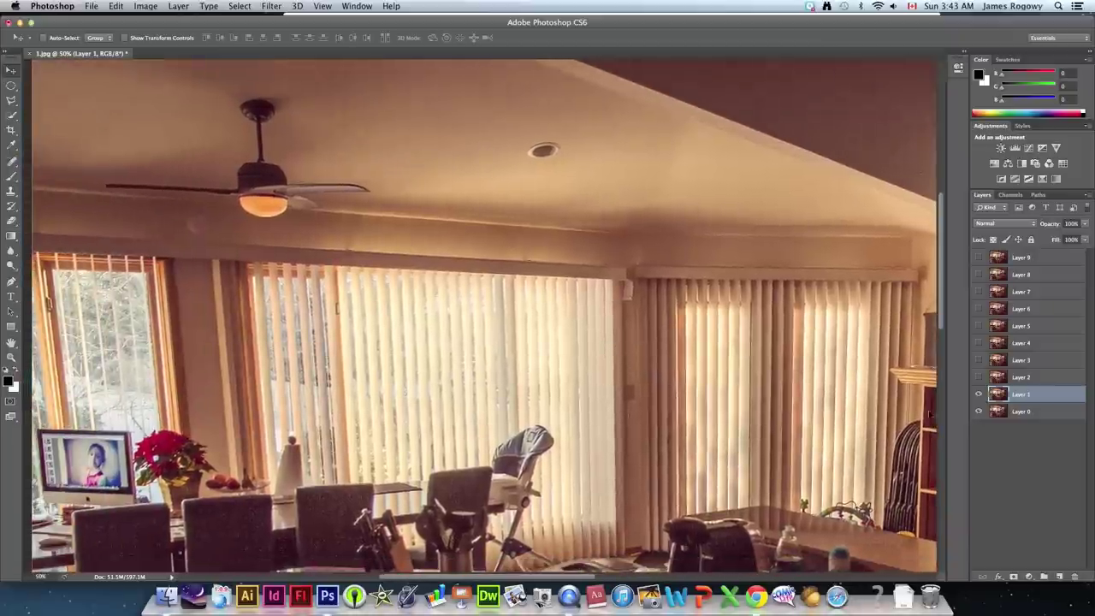
Make Layer 2 visible and select it as the active layer
left_click(978, 378)
left_click(977, 378)
left_click(978, 378)
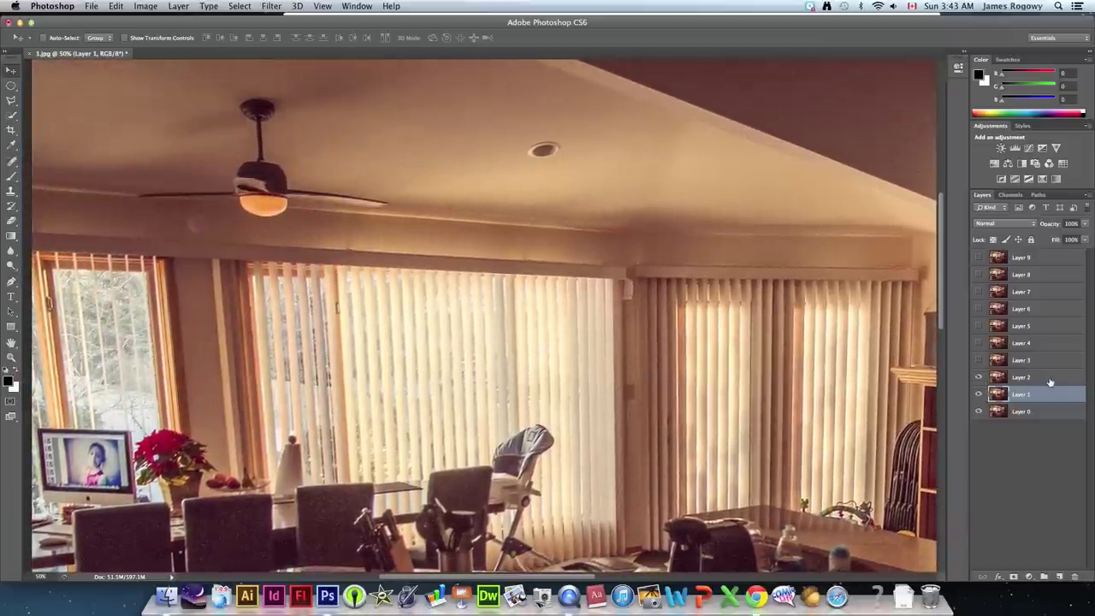
left_click(1049, 379)
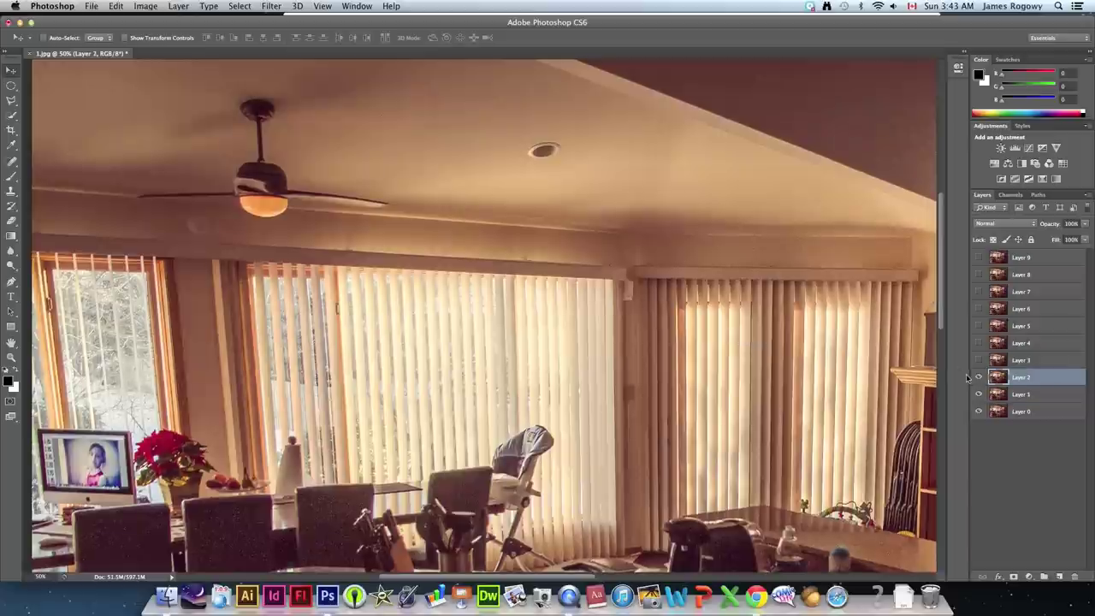
Switch Layer 2 on and off repeatedly to compare its alignment with Layer 1, leaving it visible
left_click(978, 378)
left_click(978, 378)
left_click(978, 378)
left_click(978, 378)
left_click(979, 378)
left_click(978, 378)
left_click(979, 378)
left_click(979, 378)
left_click(978, 378)
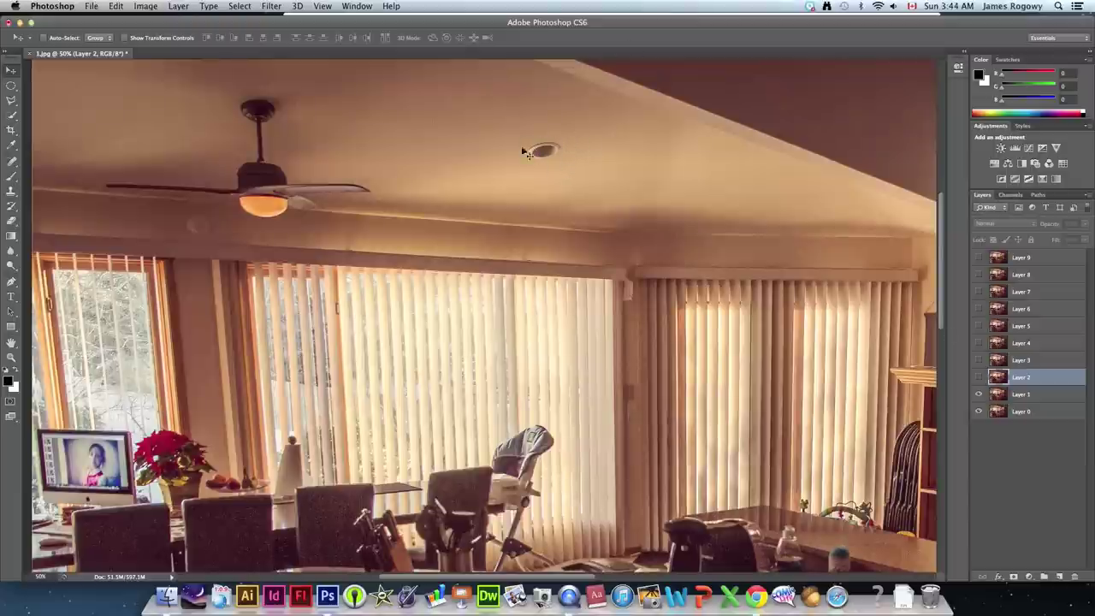
left_click(978, 378)
left_click(979, 378)
left_click(978, 378)
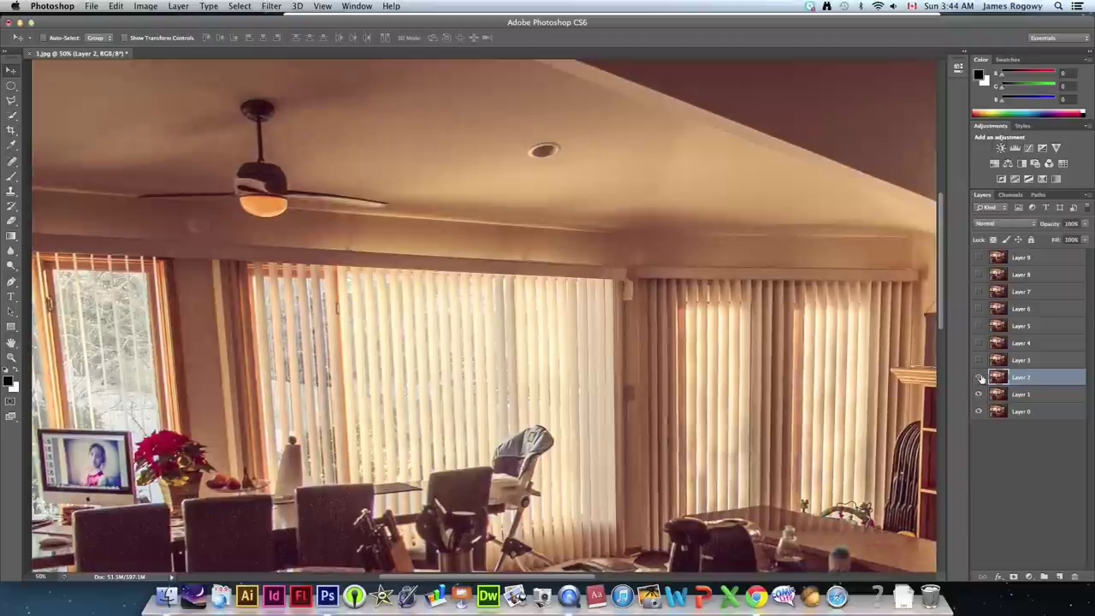
Select and show Layer 3, and switch its visibility on and off to compare its alignment with Layer 2
left_click(1001, 361)
left_click(978, 360)
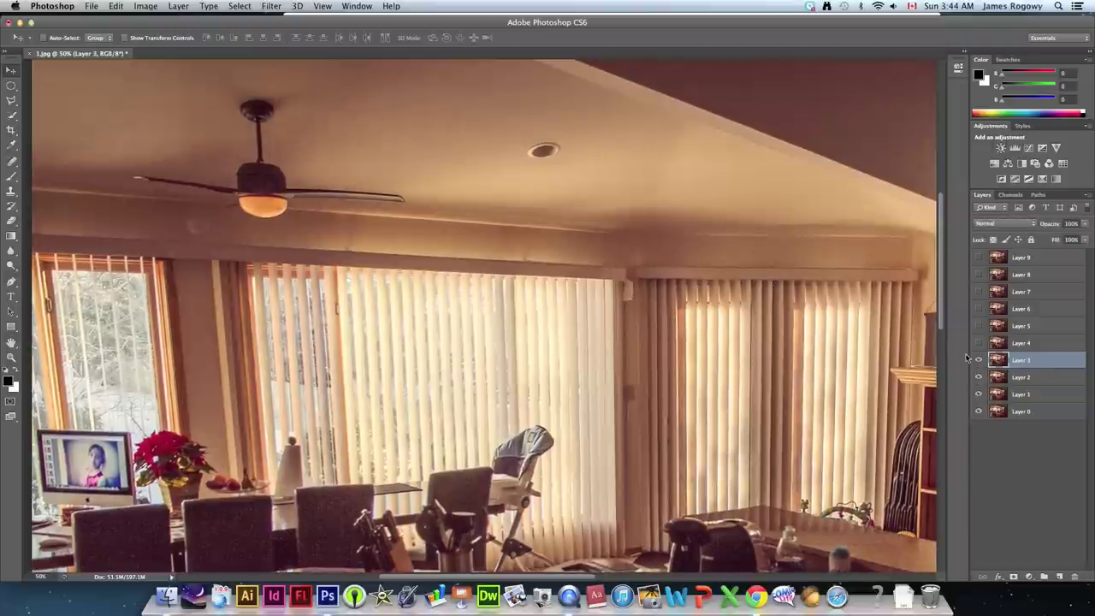
left_click(979, 360)
left_click(980, 361)
left_click(979, 360)
left_click(979, 361)
left_click(979, 361)
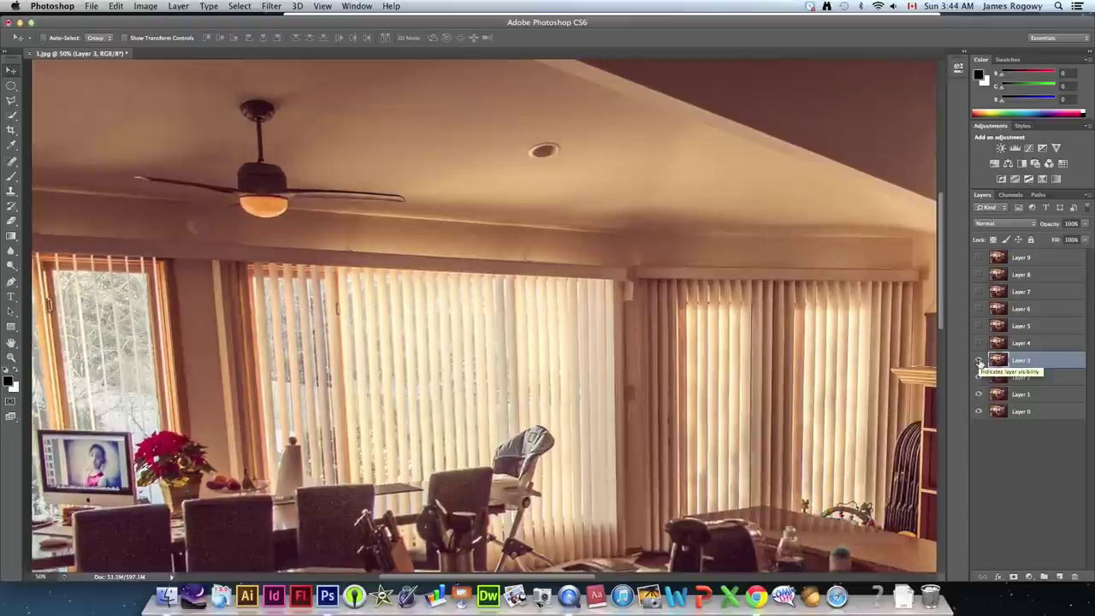
Recheck Layer 3's alignment against Layer 2 by repeatedly hiding and showing it, leaving it visible
left_click(979, 361)
left_click(979, 360)
left_click(979, 361)
left_click(979, 361)
left_click(979, 361)
left_click(979, 361)
left_click(980, 361)
left_click(979, 361)
left_click(979, 361)
left_click(979, 361)
left_click(980, 361)
left_click(979, 361)
left_click(979, 361)
left_click(979, 361)
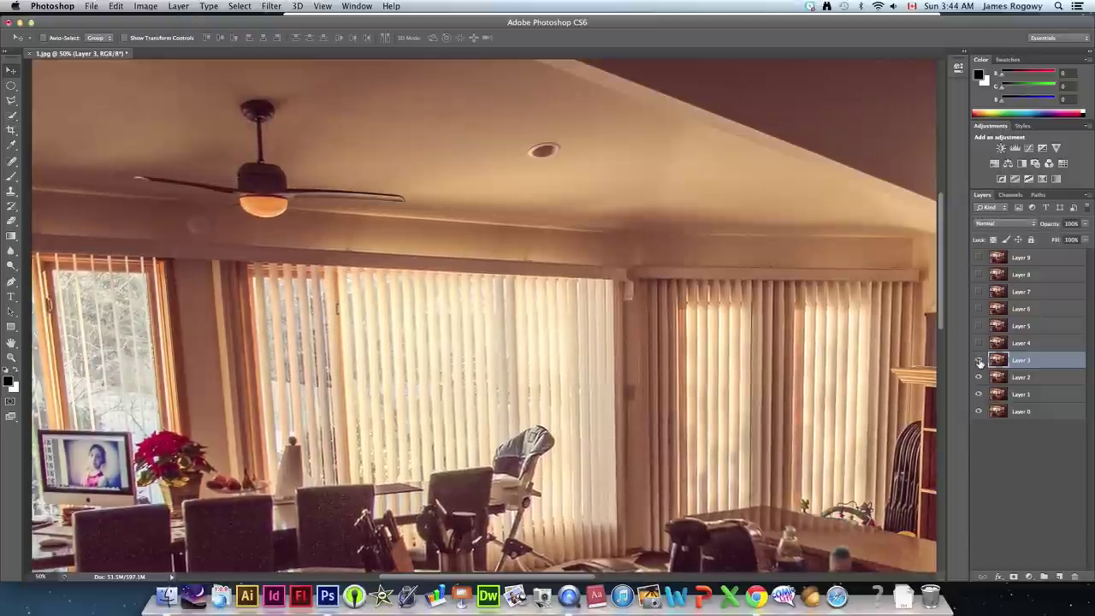
left_click(979, 361)
left_click(979, 360)
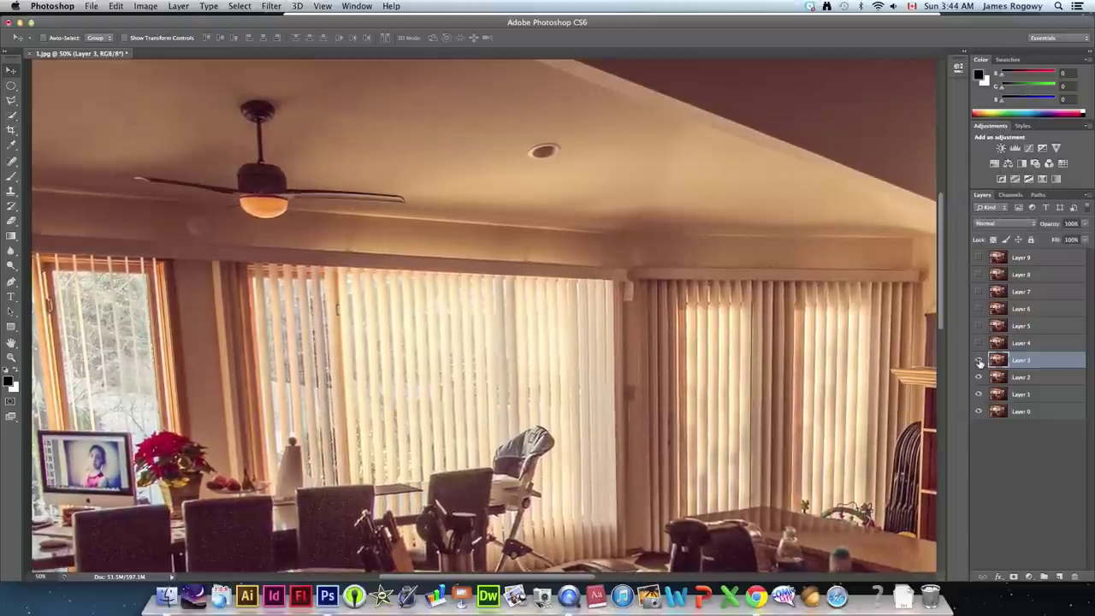
left_click(979, 361)
left_click(979, 361)
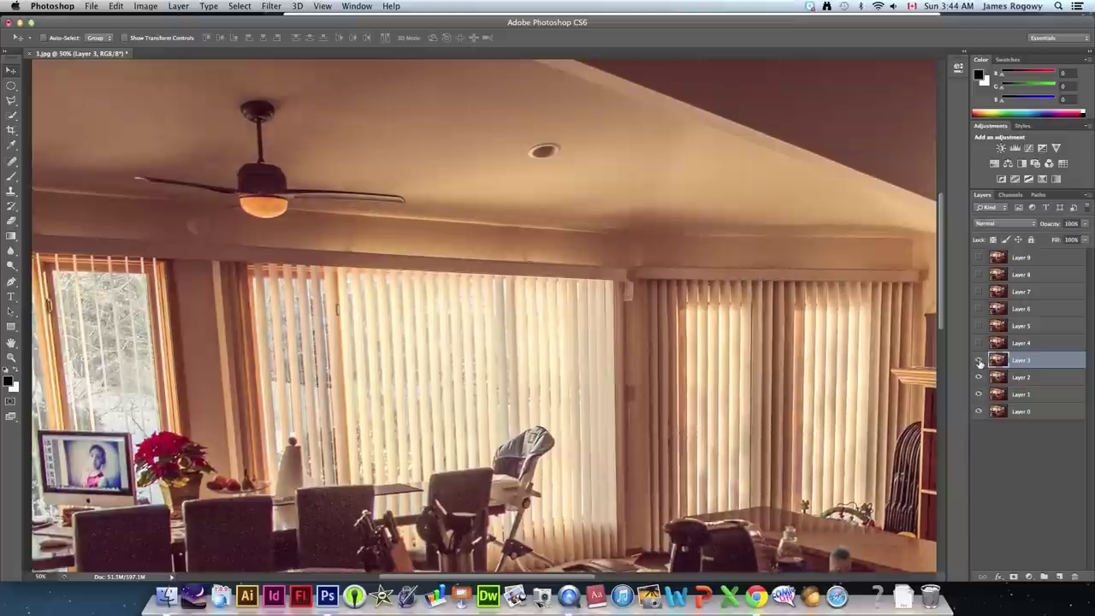
left_click(979, 361)
left_click(979, 361)
left_click(979, 361)
left_click(979, 361)
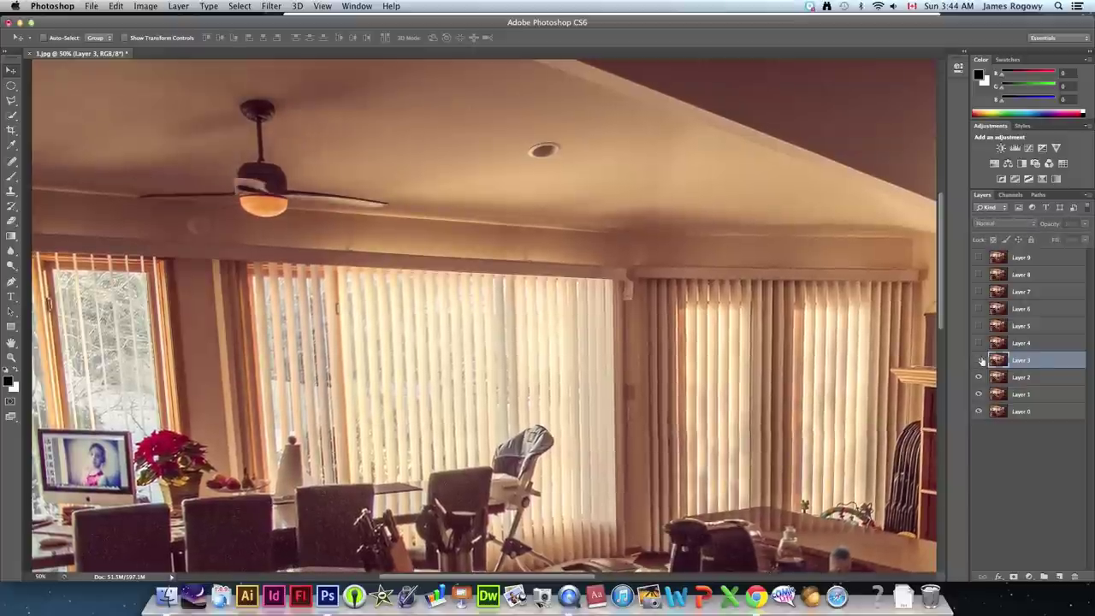
left_click(979, 361)
Select Layer 4 and switch its visibility on and off repeatedly to compare its alignment with Layer 3
left_click(1030, 343)
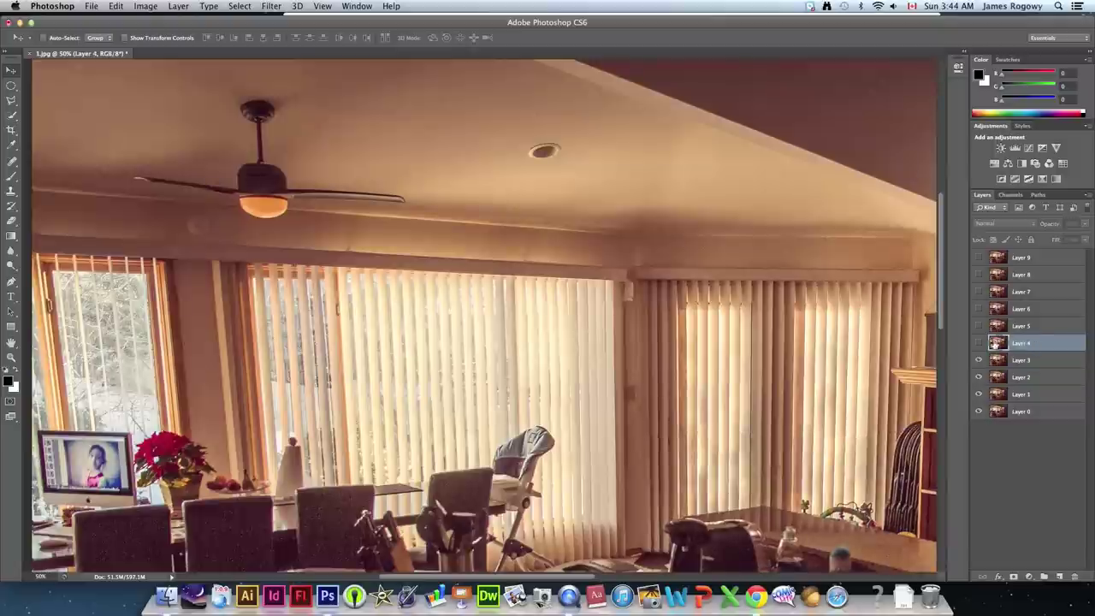
left_click(980, 343)
left_click(980, 343)
left_click(979, 343)
left_click(979, 343)
left_click(979, 343)
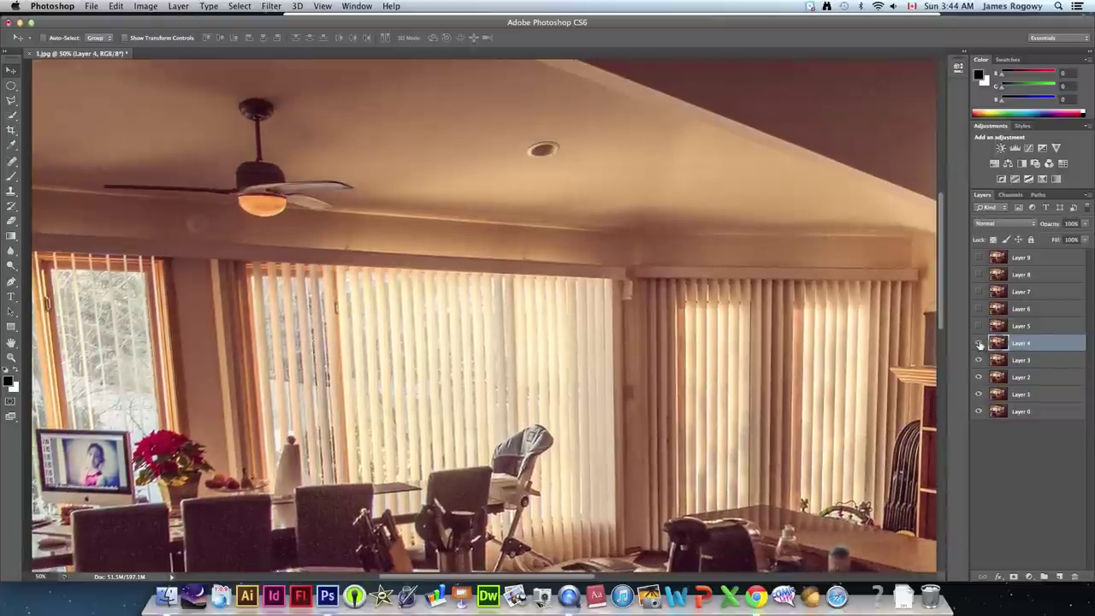
left_click(979, 343)
left_click(979, 343)
left_click(980, 343)
left_click(979, 342)
left_click(979, 343)
left_click(979, 343)
left_click(979, 343)
left_click(979, 343)
left_click(979, 343)
left_click(979, 343)
left_click(979, 343)
left_click(979, 343)
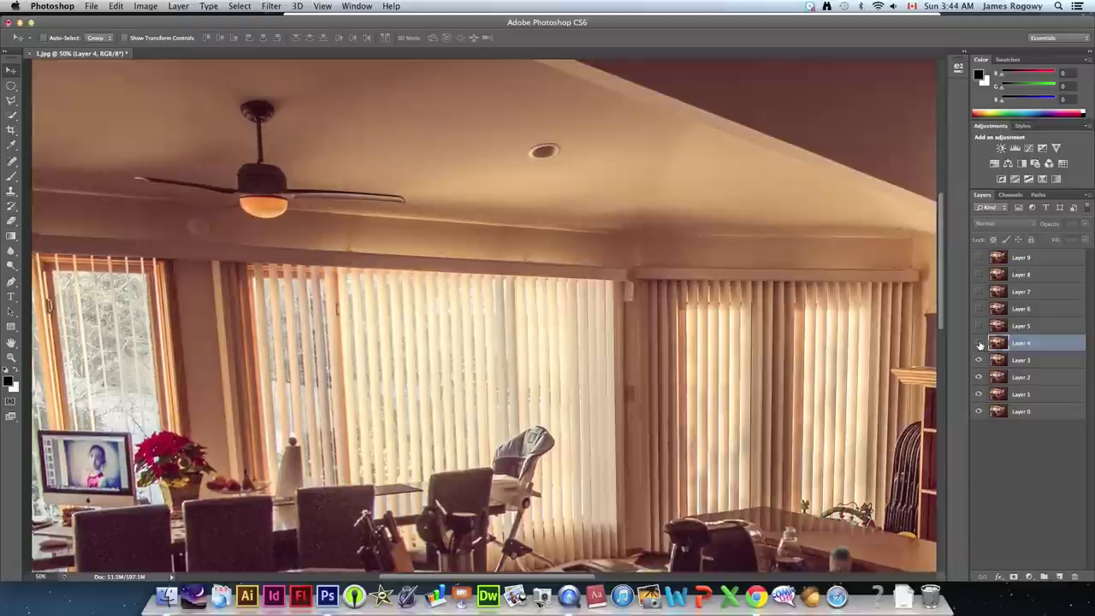
With Layer 4 visible, select Layer 5 and toggle its visibility to compare its alignment with Layer 4, leaving it shown
left_click(1030, 325)
left_click(979, 343)
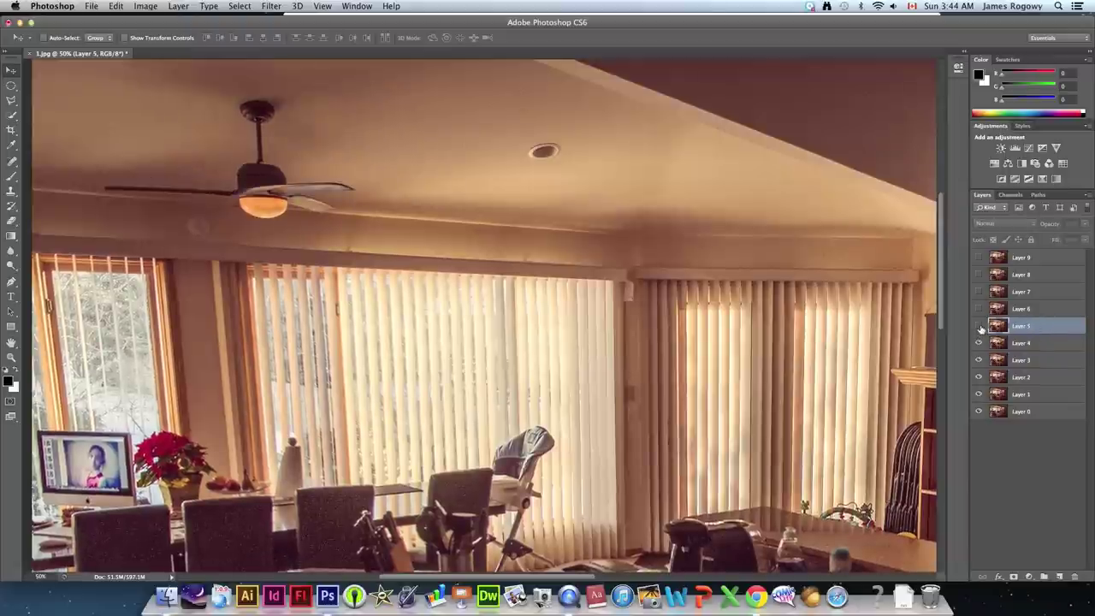
left_click(979, 326)
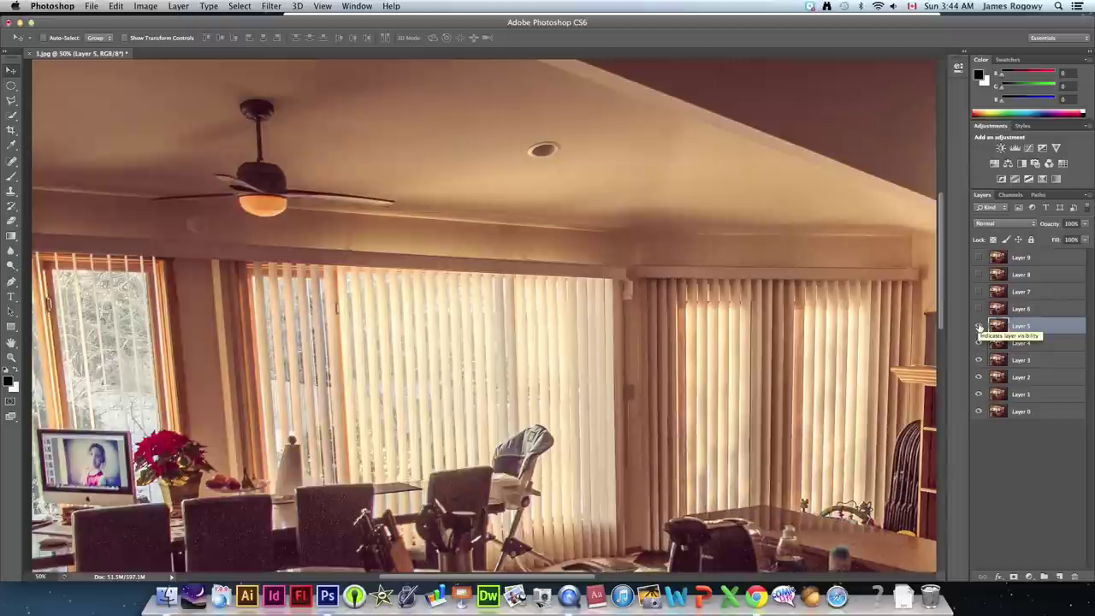
left_click(979, 329)
left_click(978, 329)
left_click(978, 330)
left_click(979, 329)
left_click(978, 328)
left_click(978, 329)
left_click(978, 328)
left_click(978, 329)
left_click(979, 328)
left_click(978, 328)
left_click(979, 328)
left_click(979, 328)
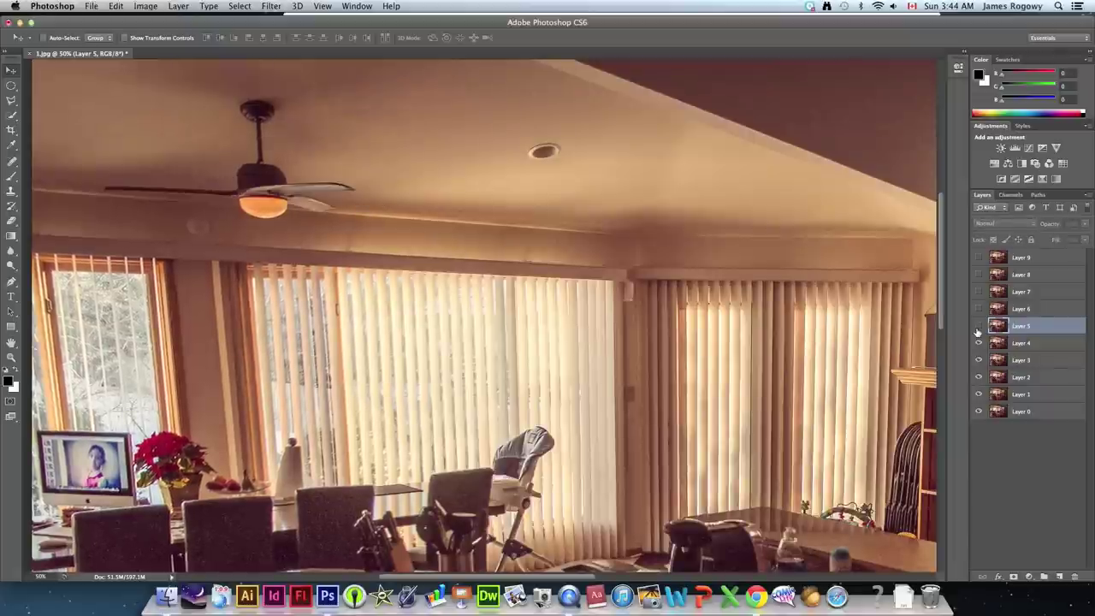
left_click(978, 329)
Select Layer 6 and toggle its visibility repeatedly to compare its alignment with Layer 5, leaving it visible
left_click(982, 312)
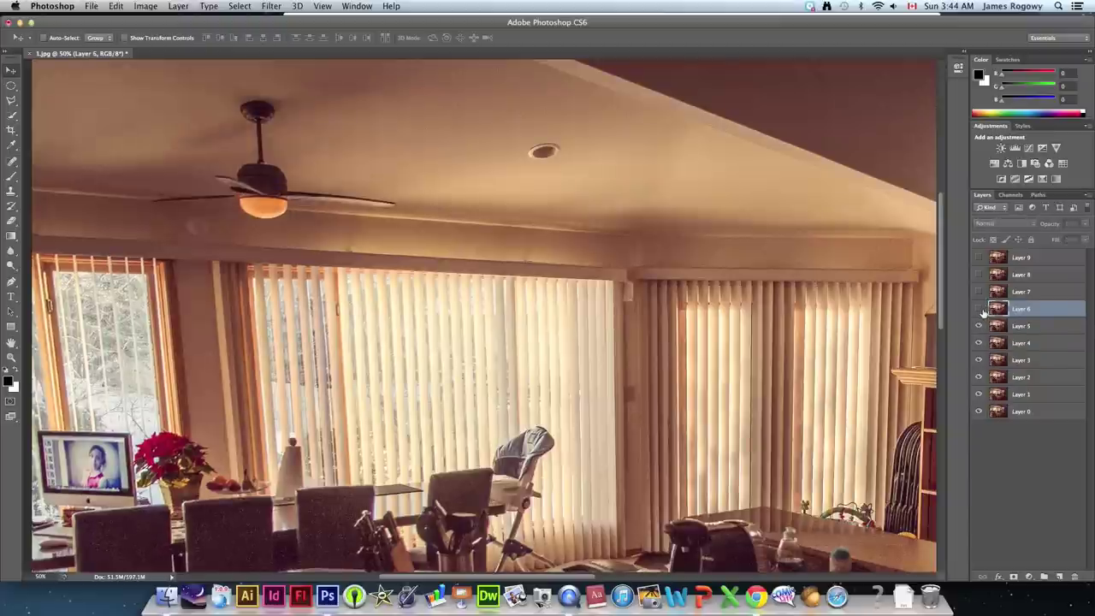
left_click(978, 309)
left_click(978, 309)
left_click(978, 309)
left_click(979, 310)
left_click(978, 309)
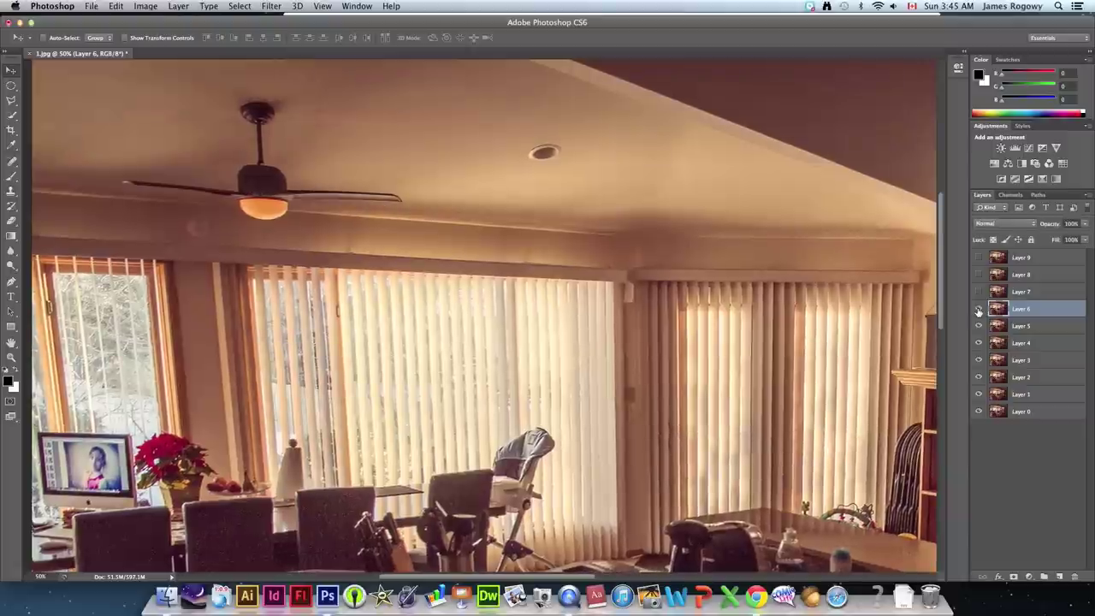
left_click(978, 310)
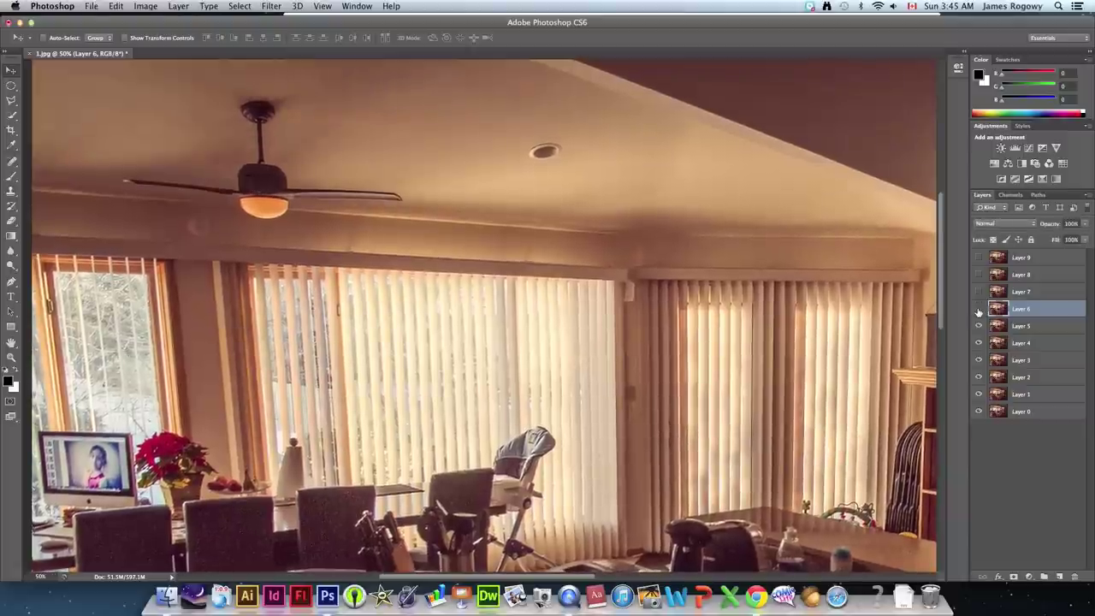
left_click(978, 310)
left_click(978, 311)
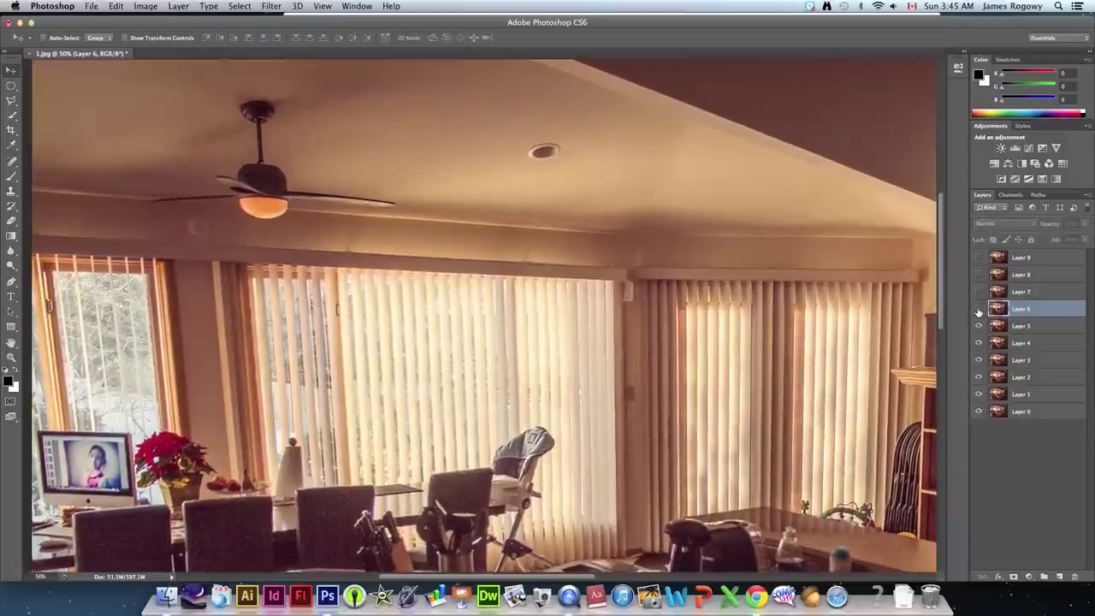
left_click(978, 311)
left_click(978, 310)
left_click(978, 310)
left_click(978, 310)
left_click(978, 310)
left_click(978, 310)
left_click(978, 310)
left_click(978, 310)
left_click(978, 311)
left_click(978, 310)
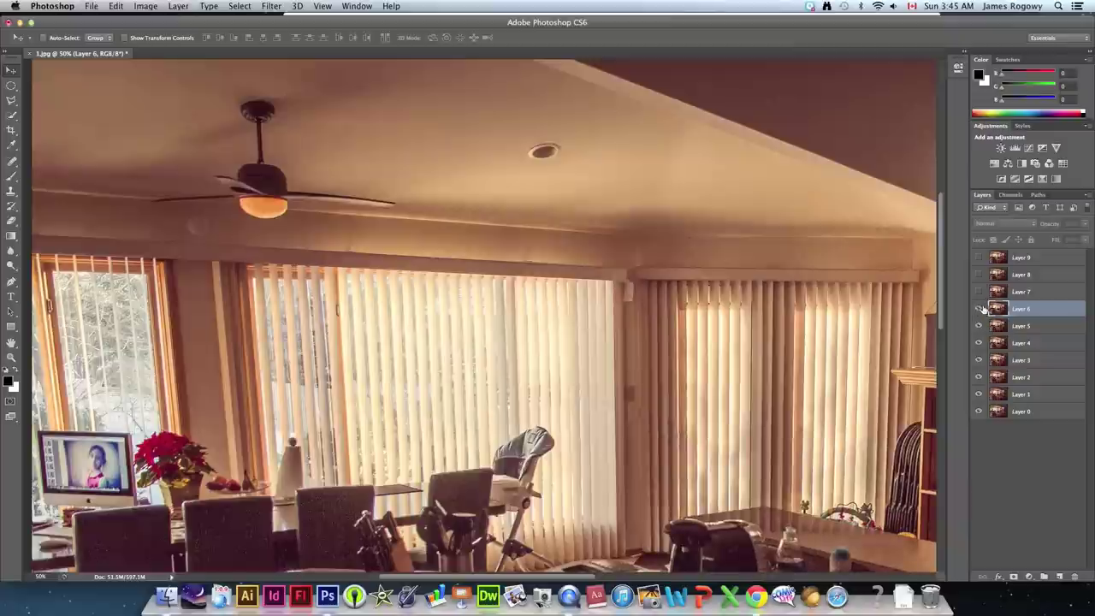
left_click(979, 311)
Select Layer 7 and toggle its visibility repeatedly to compare its alignment with Layer 6, leaving it visible
left_click(1022, 292)
left_click(980, 291)
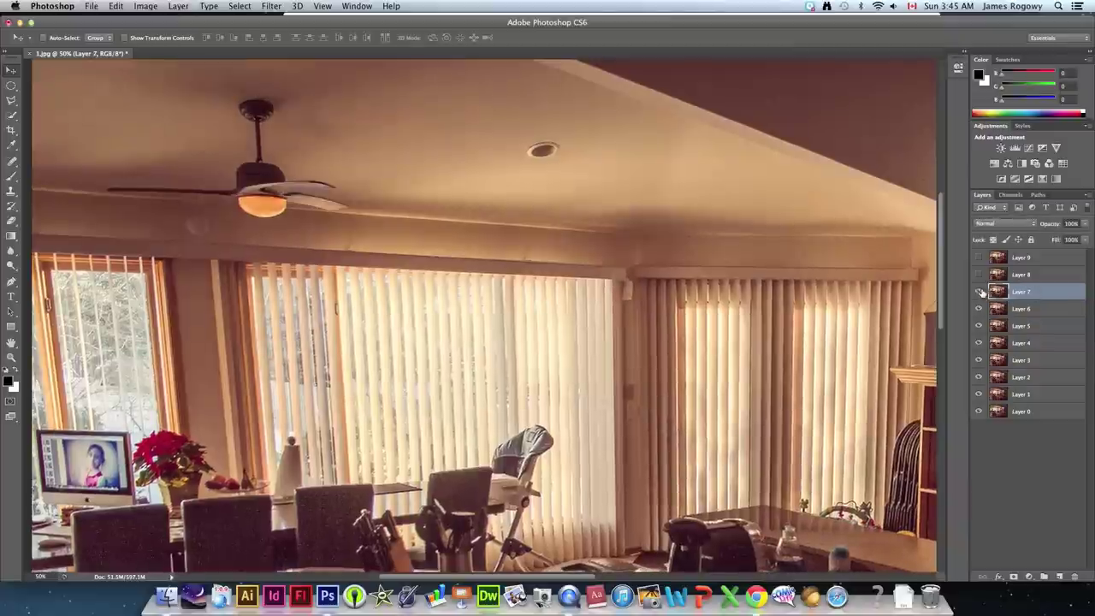
left_click(979, 292)
left_click(979, 292)
left_click(979, 292)
left_click(980, 291)
left_click(979, 292)
left_click(979, 291)
left_click(979, 292)
left_click(979, 292)
left_click(979, 292)
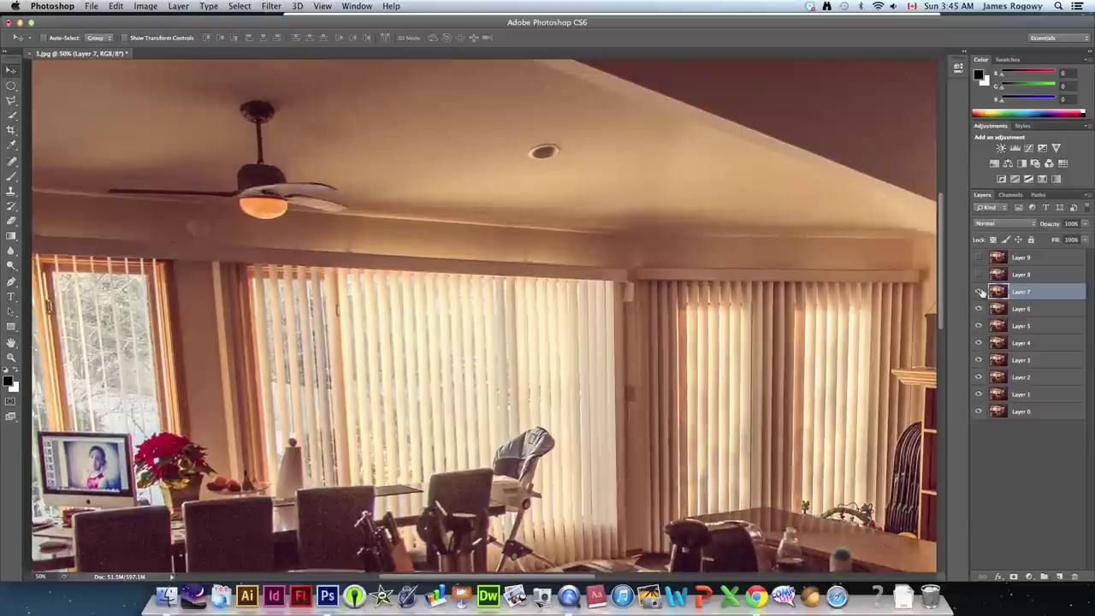
left_click(979, 292)
left_click(979, 291)
left_click(979, 292)
left_click(979, 291)
left_click(979, 291)
left_click(980, 291)
Select Layer 8 and toggle its visibility repeatedly to compare its alignment with Layer 7, leaving it visible
left_click(989, 277)
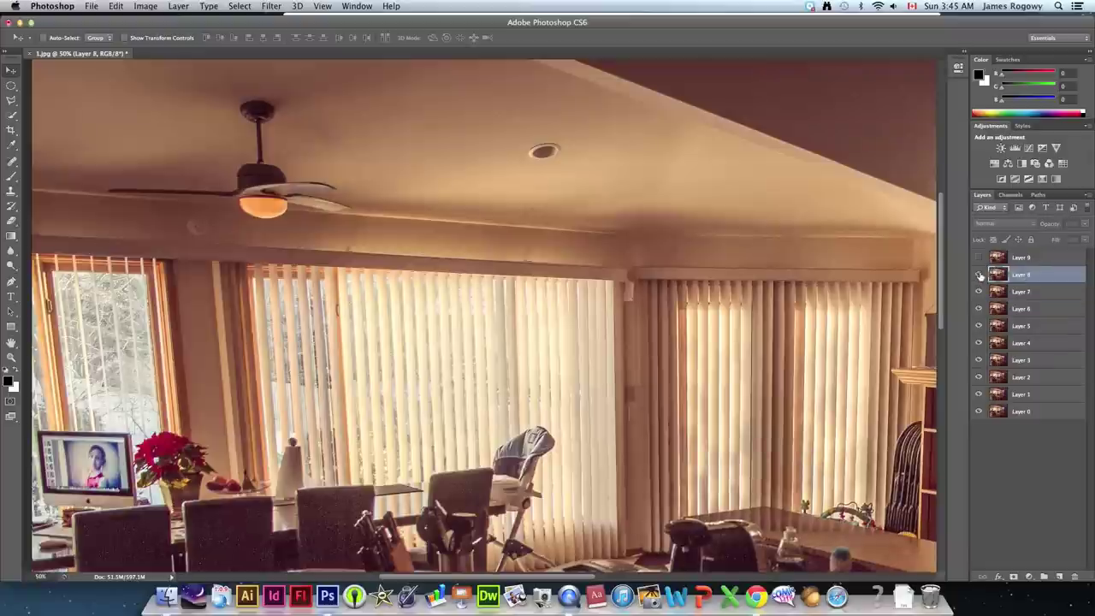
left_click(979, 275)
left_click(979, 274)
left_click(980, 275)
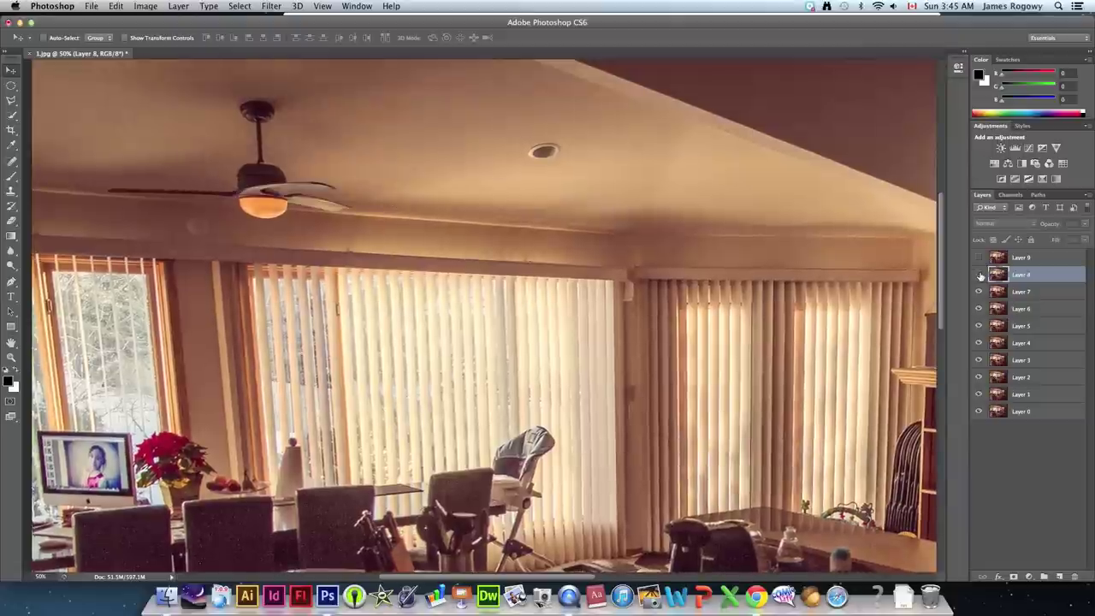
left_click(979, 275)
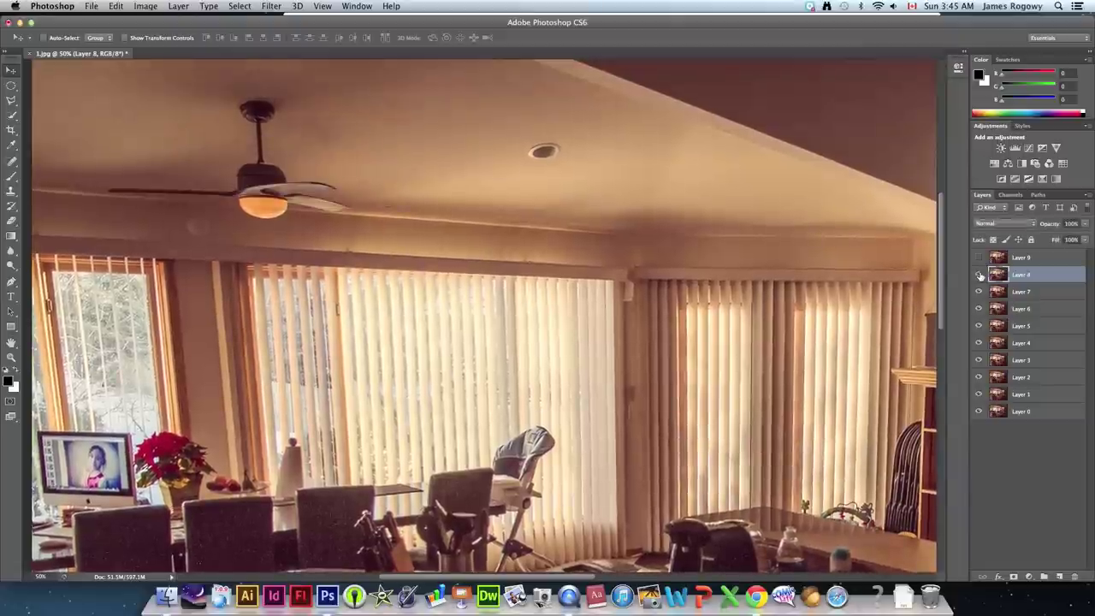
left_click(979, 274)
left_click(980, 275)
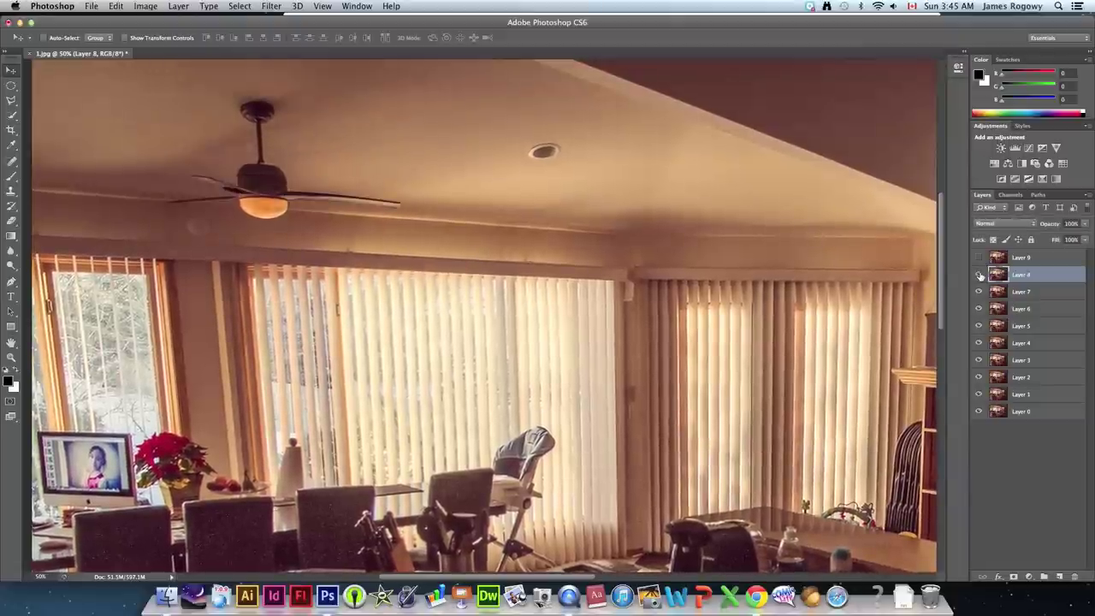
left_click(979, 275)
left_click(980, 274)
left_click(979, 274)
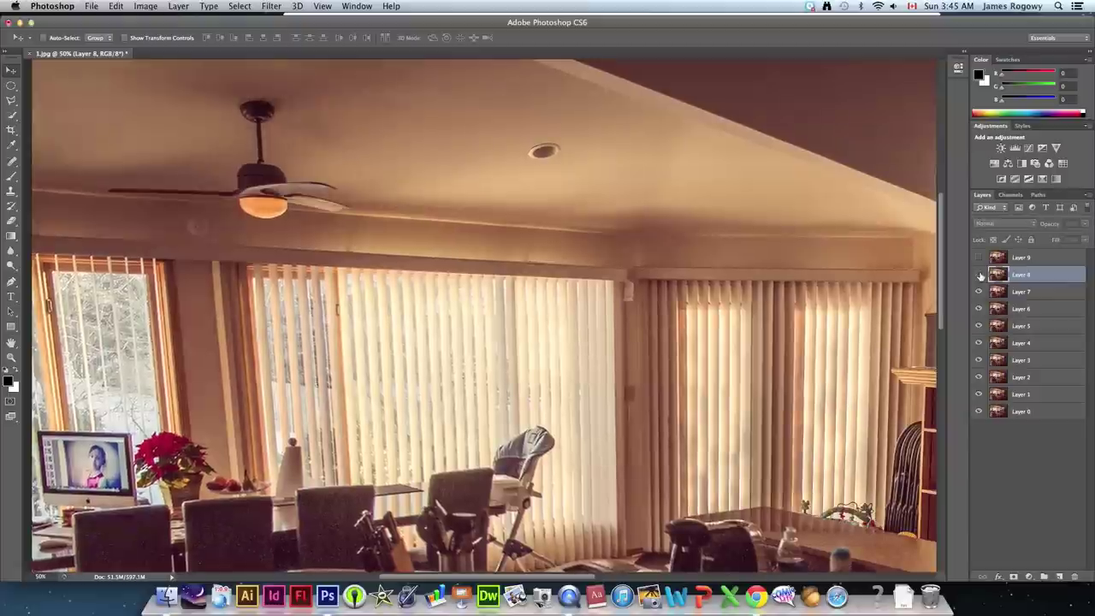
left_click(980, 274)
left_click(979, 274)
left_click(979, 274)
left_click(979, 275)
left_click(979, 275)
left_click(979, 274)
left_click(979, 275)
left_click(980, 275)
left_click(979, 274)
left_click(980, 275)
Select Layer 9 and toggle its visibility repeatedly to compare its alignment with Layer 8, leaving it visible
left_click(1030, 259)
left_click(979, 257)
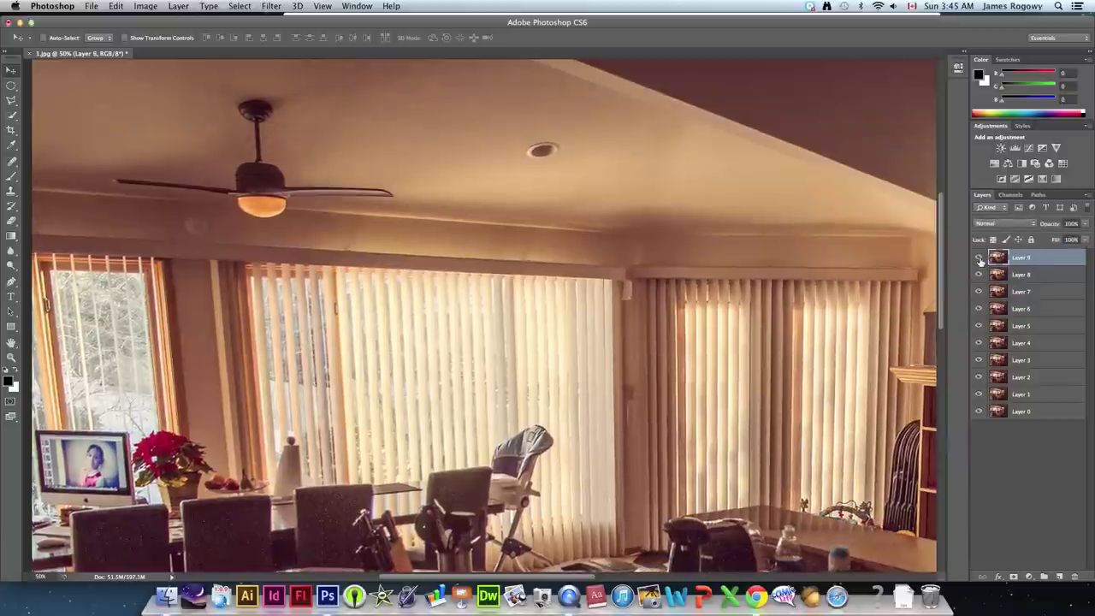
left_click(979, 258)
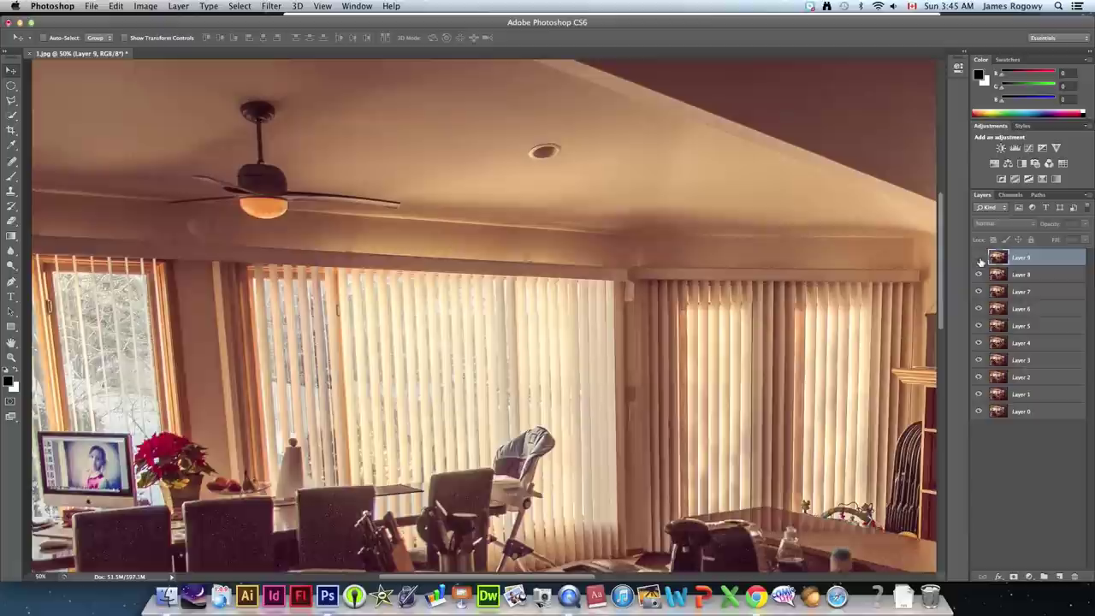
left_click(979, 257)
left_click(980, 258)
left_click(979, 259)
left_click(979, 258)
left_click(979, 258)
left_click(980, 259)
left_click(979, 259)
left_click(980, 260)
left_click(980, 259)
left_click(980, 260)
left_click(980, 260)
left_click(980, 260)
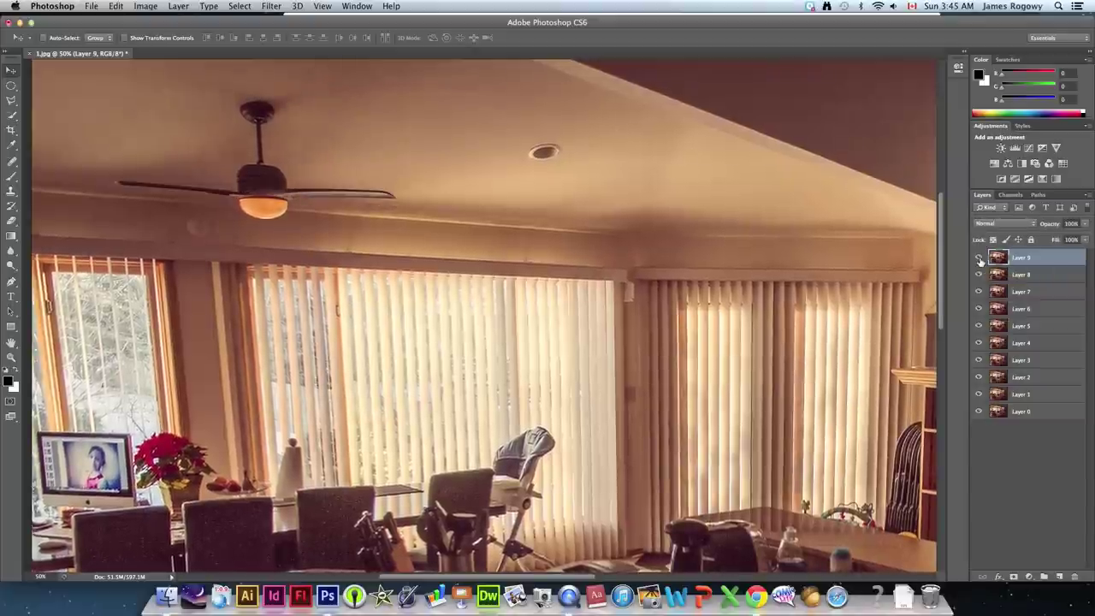
Draw a Polygonal Lasso selection around the ceiling fan, following the ceiling edges and extending past the photo's upper-left corner
key("super+0")
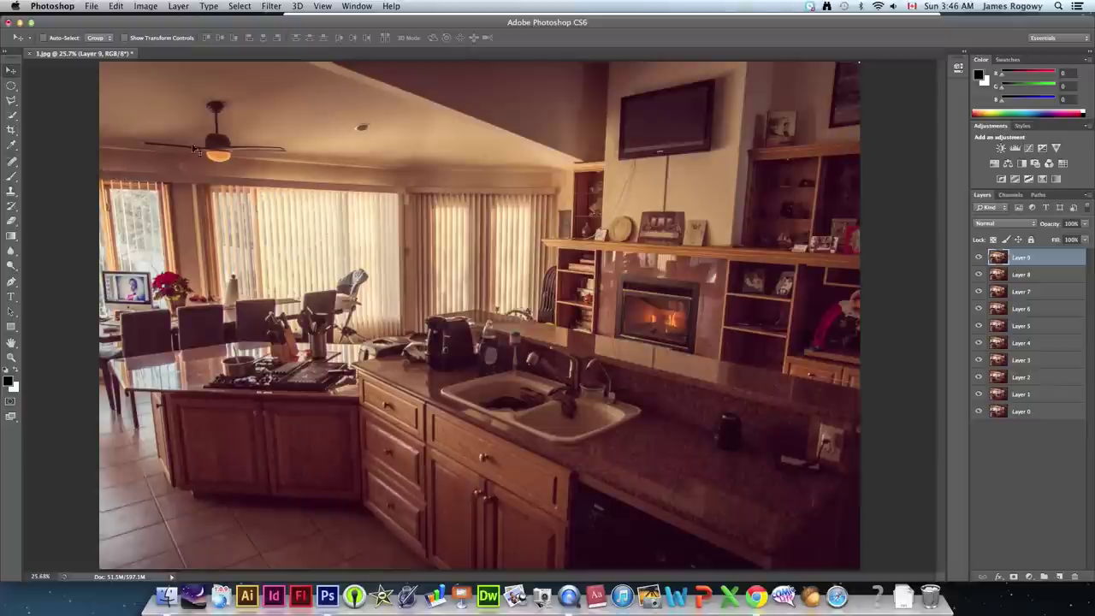
left_click(11, 357)
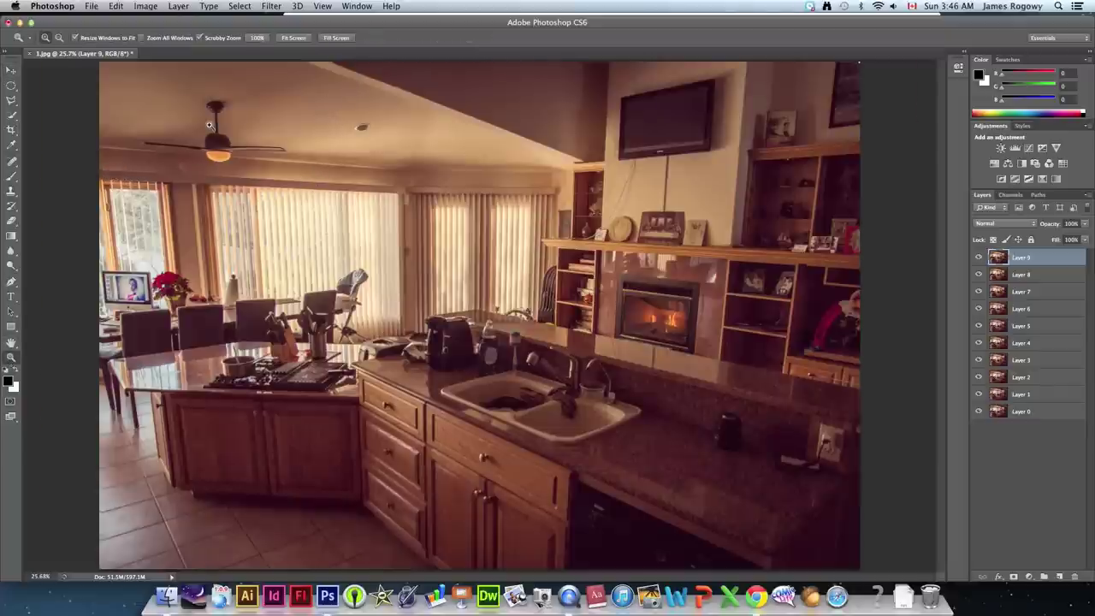
left_click(209, 126)
left_click_drag(207, 126, 310, 220)
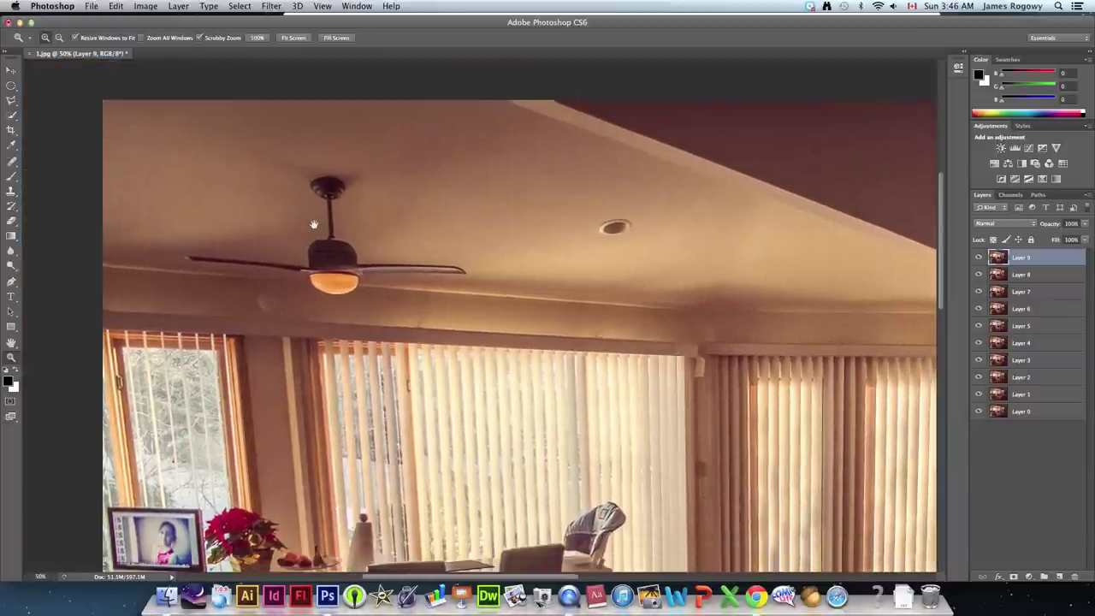
left_click(10, 101)
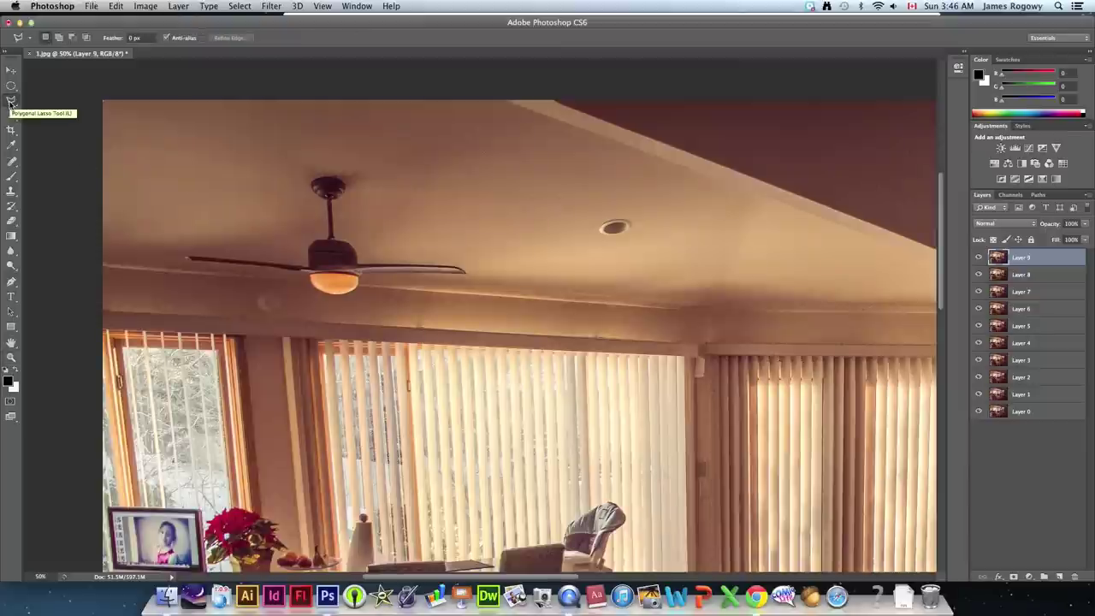
left_click(101, 315)
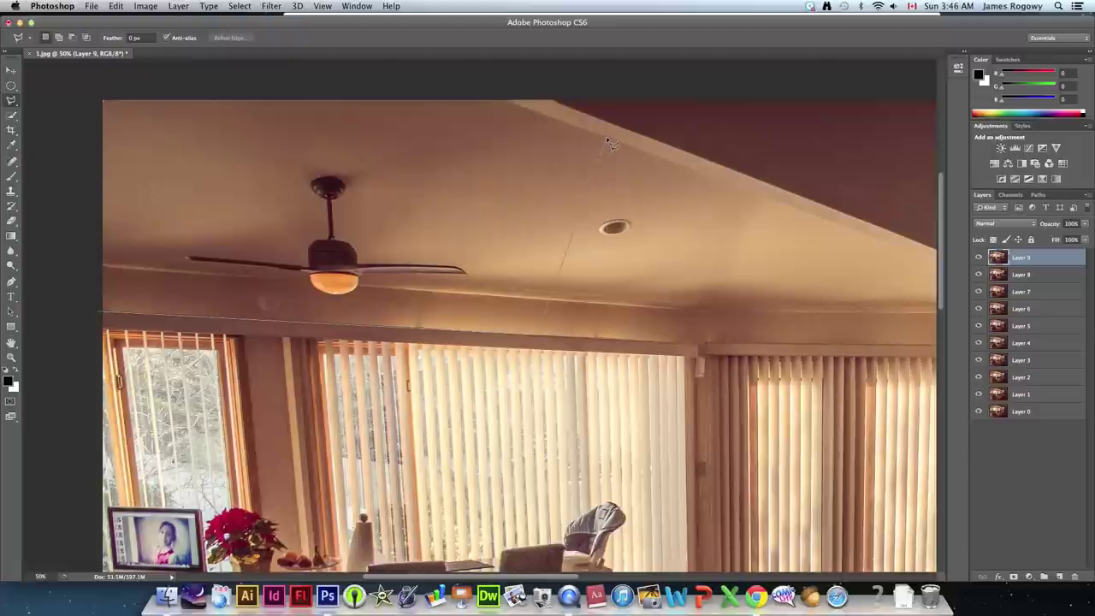
left_click(484, 92)
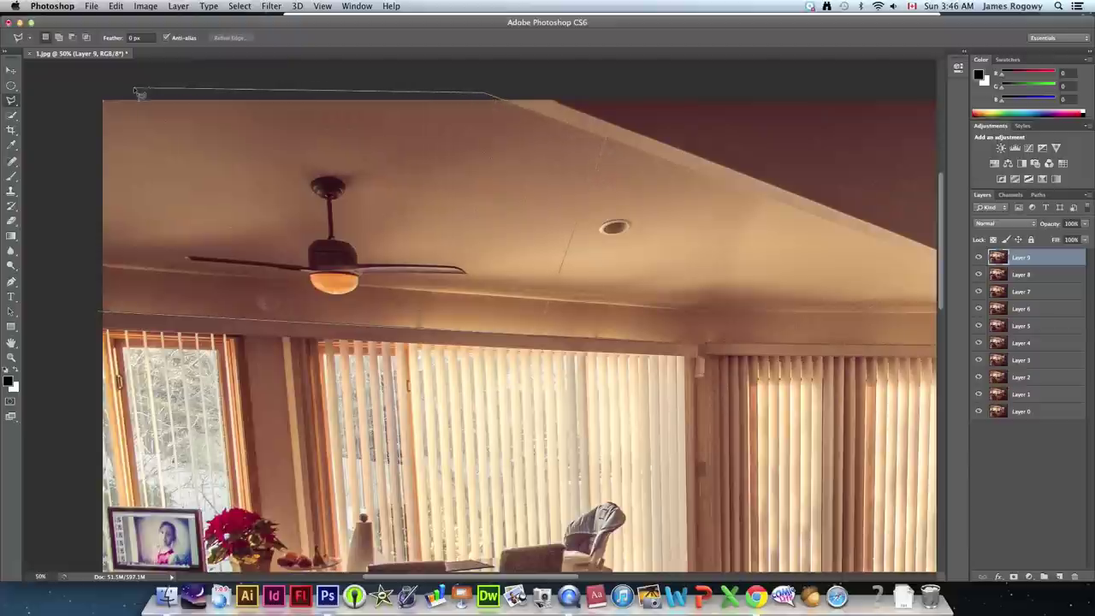
left_click(86, 87)
double_click(100, 314)
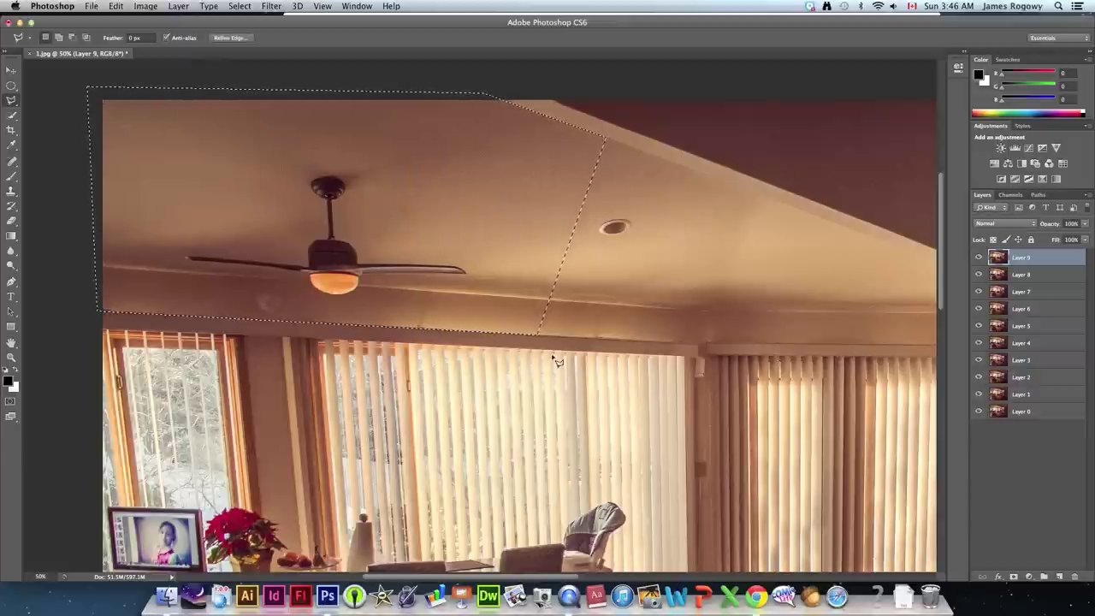
Inspect the fireplace area and the outline of the selection around the ceiling fan
key("super+d")
left_click_drag(690, 401, 357, 257)
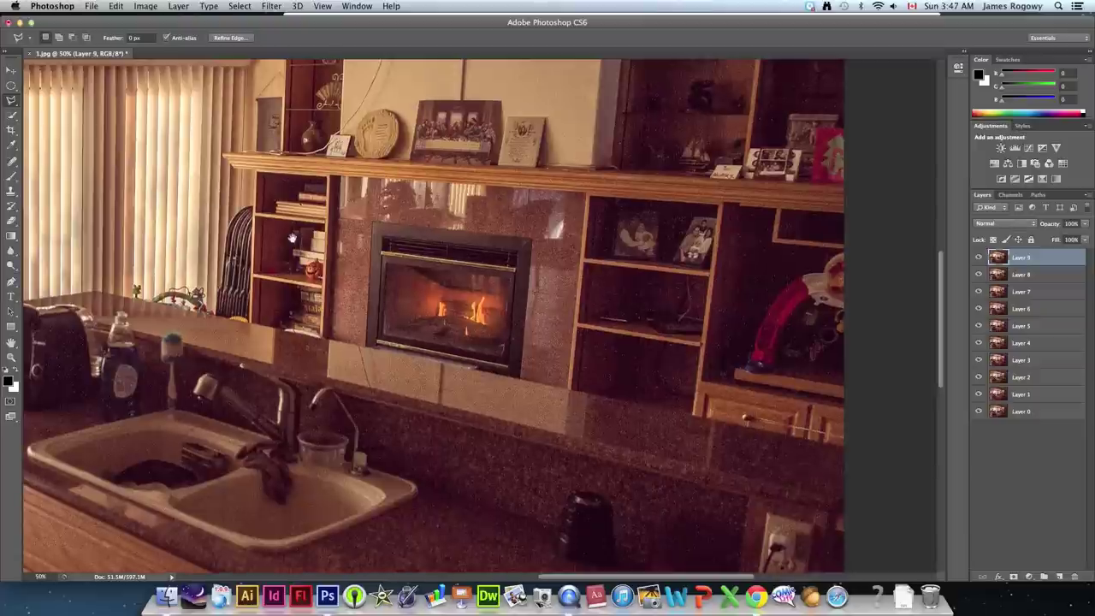
scroll(209, 219, "up", 5)
scroll(210, 219, "left", 8)
left_click_drag(209, 219, 386, 286)
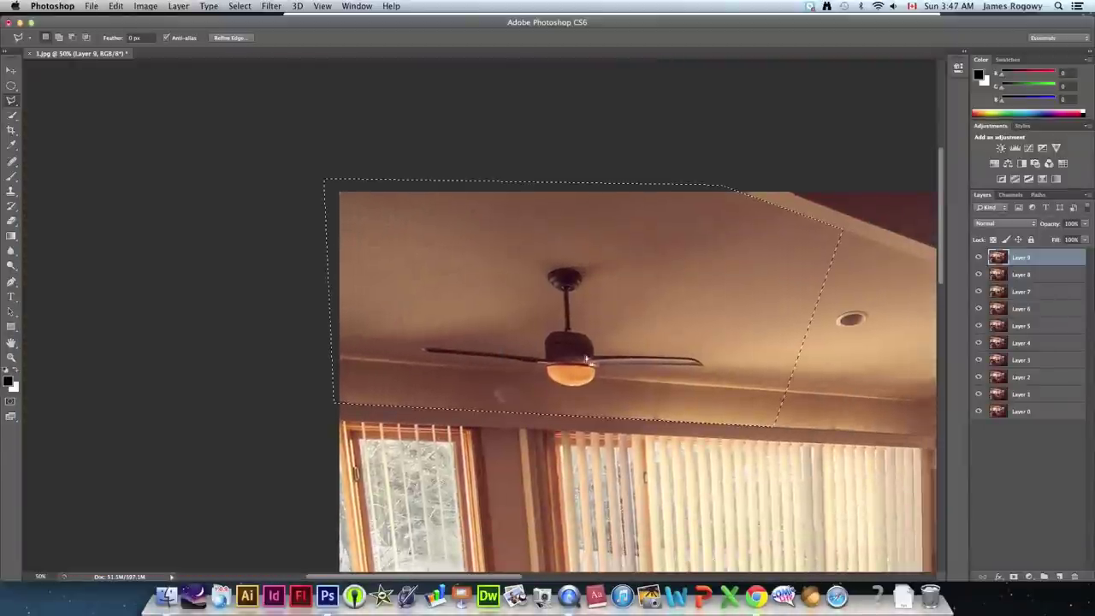
scroll(746, 445, "right", 15)
scroll(747, 445, "down", 5)
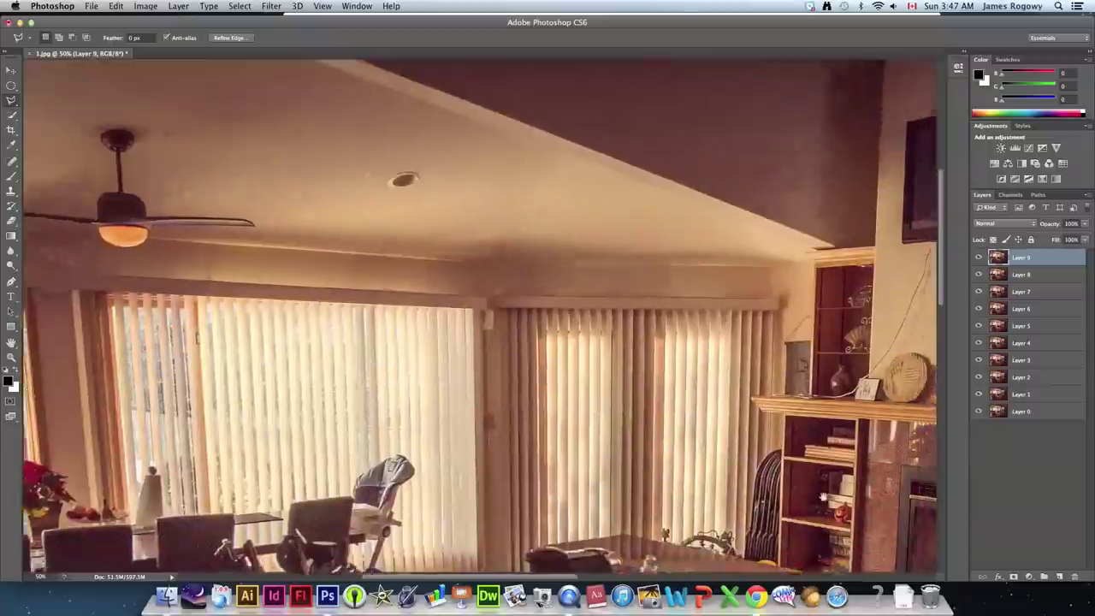
Add the fireplace's glass opening to the ceiling fan selection with the Polygonal Lasso
scroll(600, 400, "right", 5)
scroll(600, 400, "down", 2)
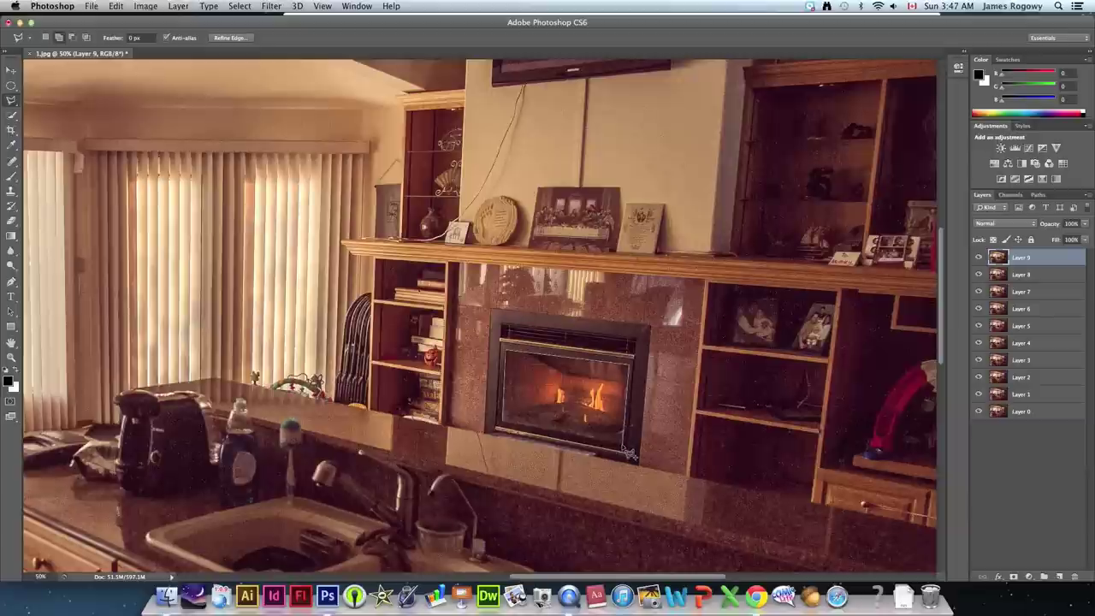
double_click(510, 430)
key("super+h")
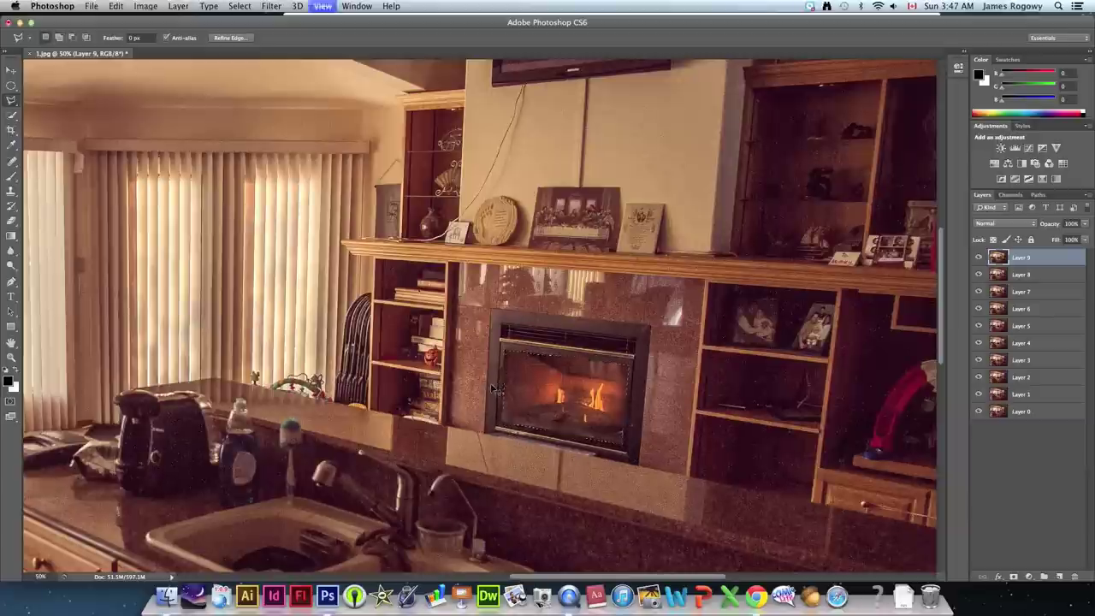
Review the fan and fireplace selections across the whole photo and invert the selection
key("super+0")
left_click(301, 60)
left_click(356, 81)
left_click(323, 179)
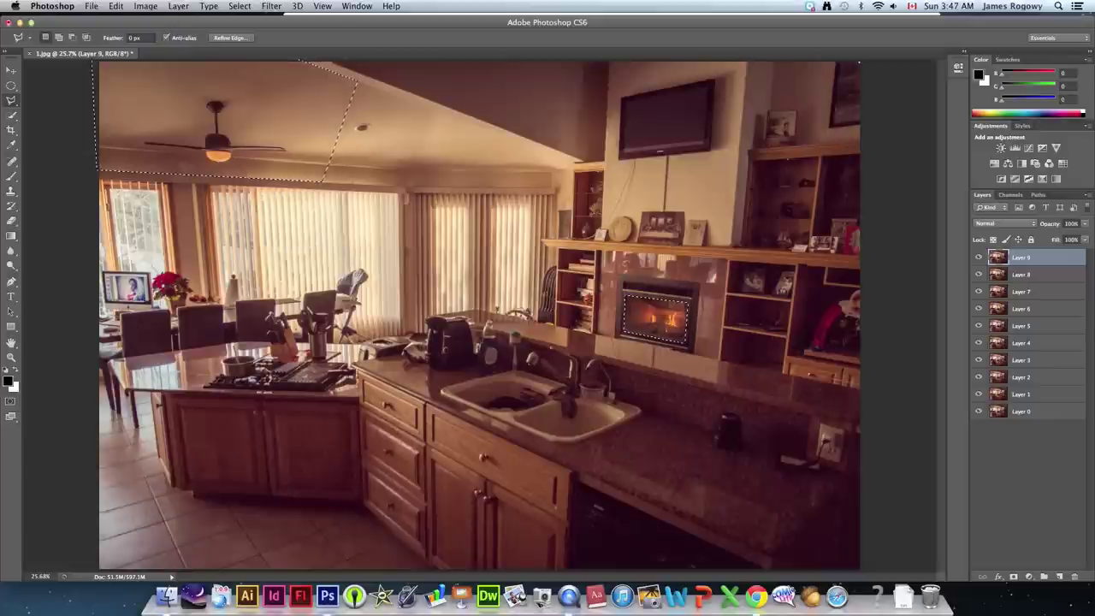
left_click(239, 6)
left_click(249, 53)
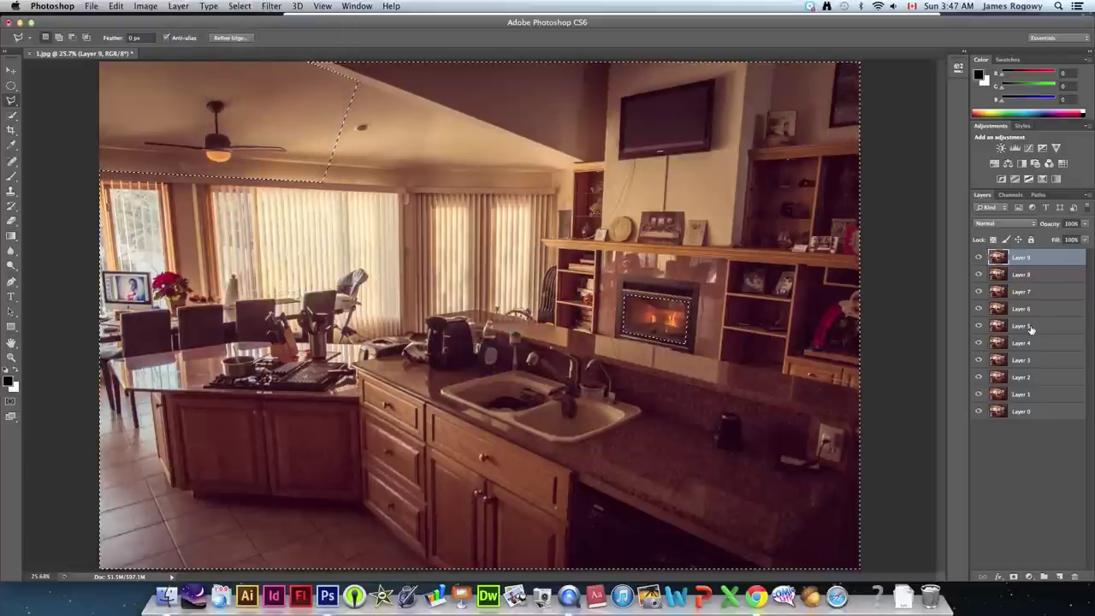
Delete the selected area outside the fan and fireplace from Layers 9 through 1, one layer at a time, and deselect
key("Delete")
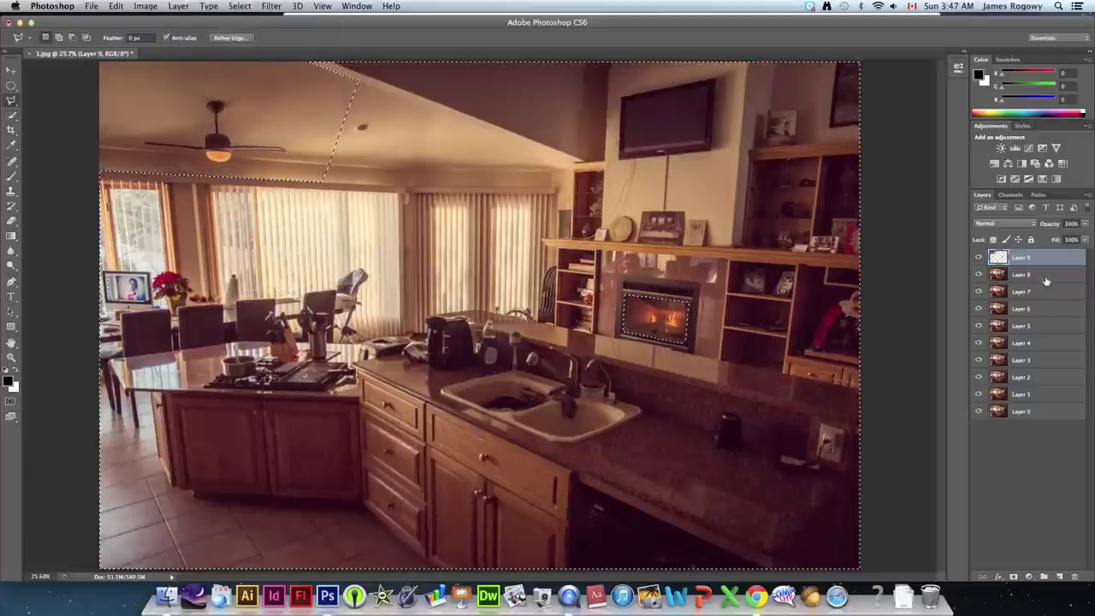
left_click(1047, 281)
key("Delete")
left_click(1047, 294)
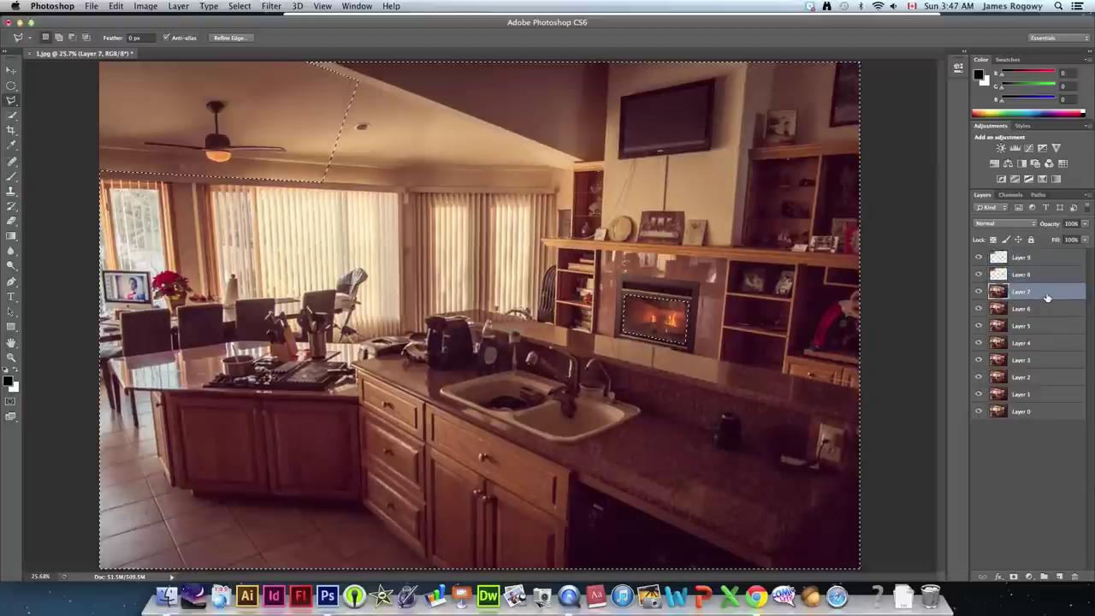
key("Delete")
left_click(1046, 313)
key("Delete")
left_click(1043, 329)
key("Delete")
left_click(1045, 346)
key("Delete")
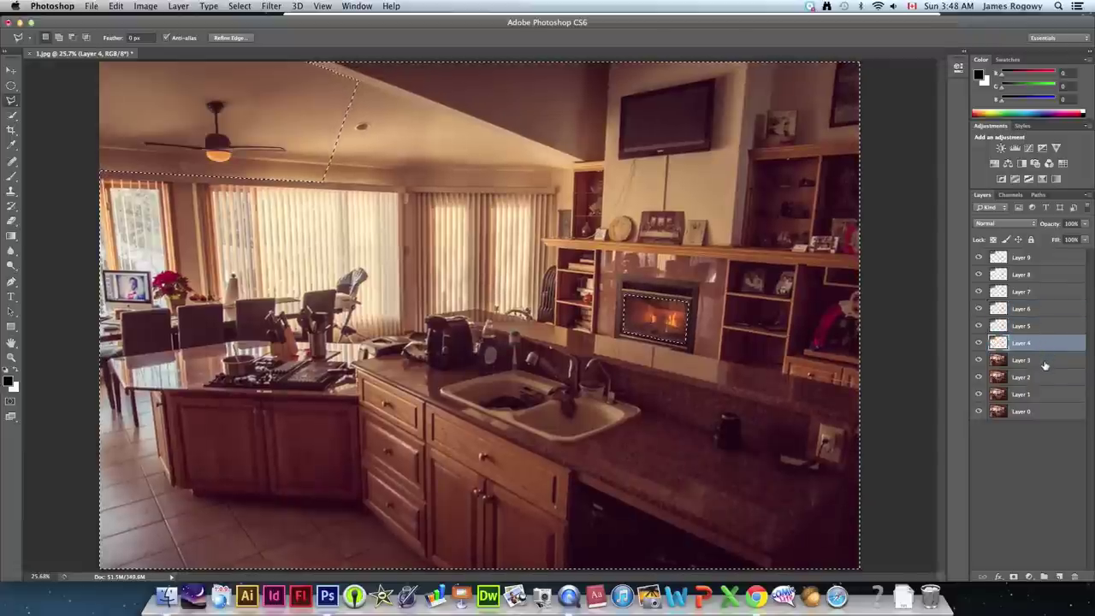
left_click(1045, 363)
key("Delete")
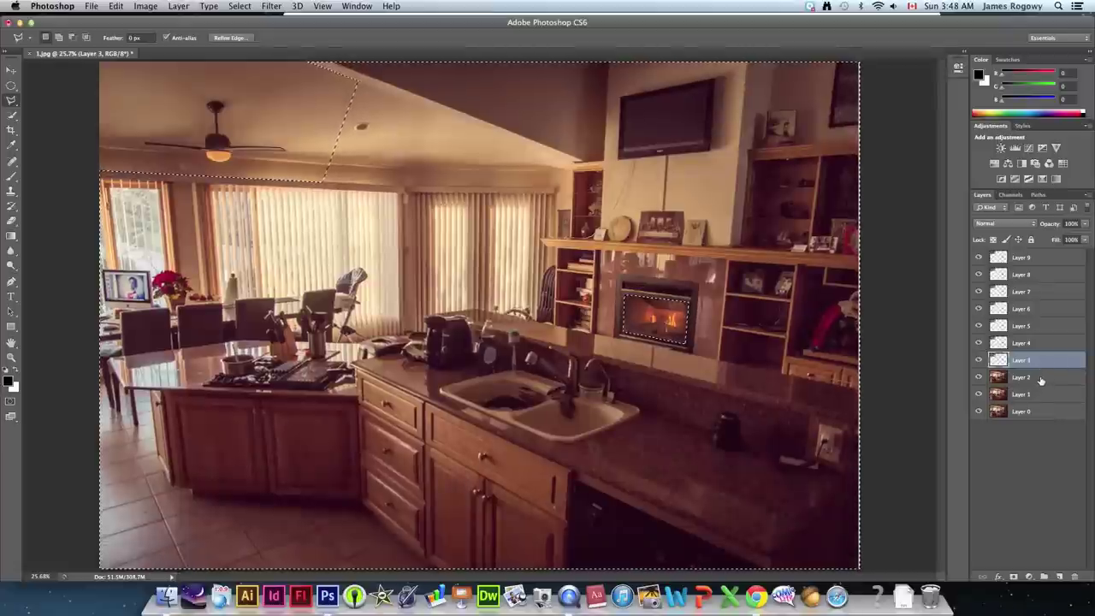
left_click(1041, 380)
key("Delete")
left_click(1039, 394)
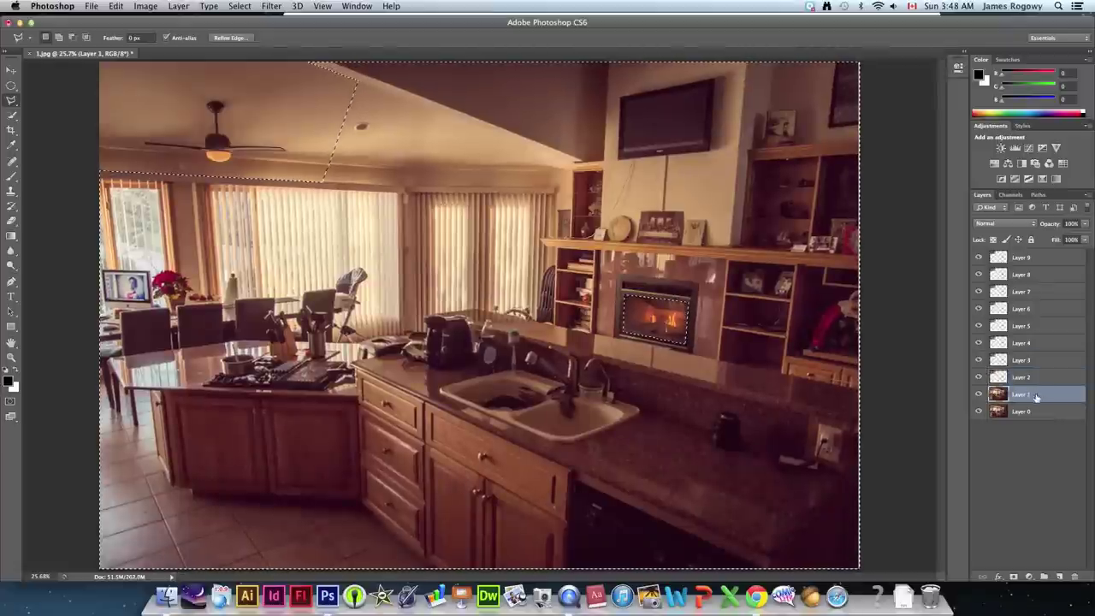
key("Delete")
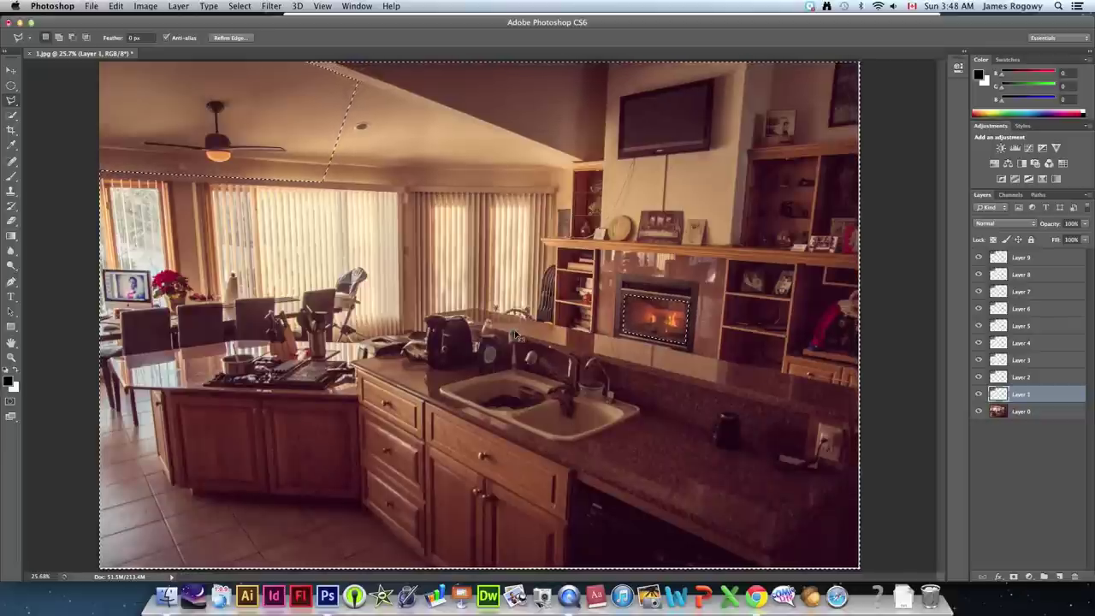
key("super+d")
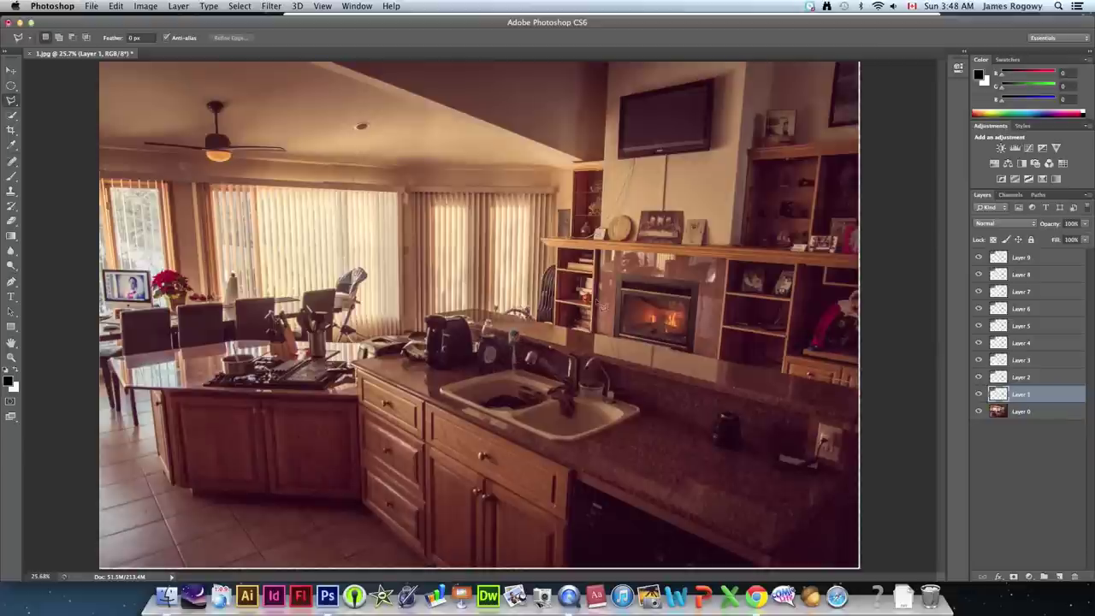
Hide Layers 1 to 9 and toggle Layer 1 repeatedly to compare its fan and fireplace areas with Layer 0
left_click_drag(978, 394, 970, 267)
left_click(978, 273)
left_click(979, 394)
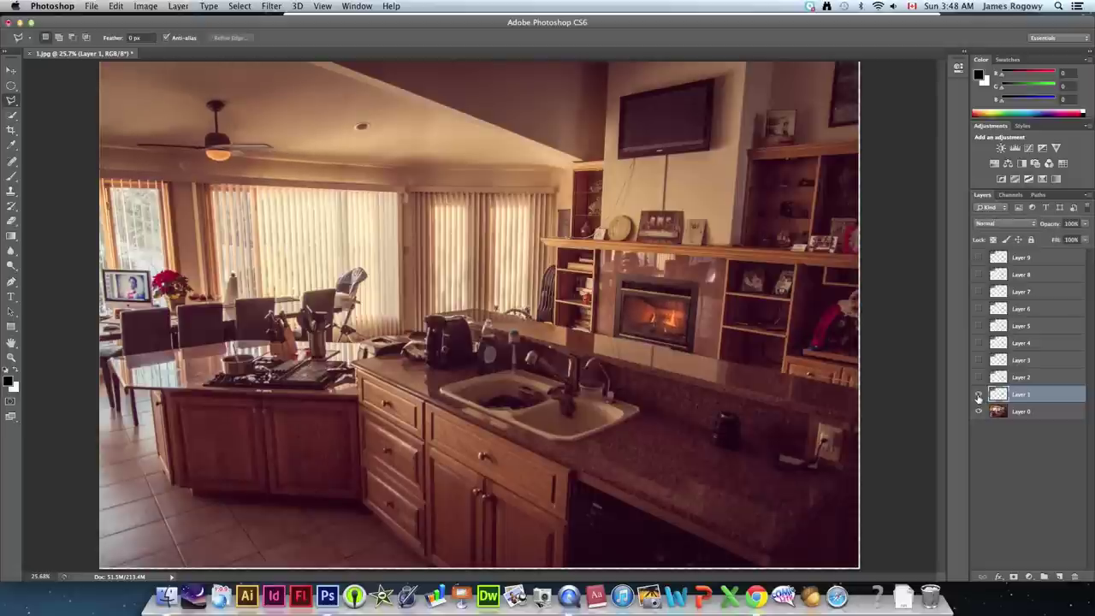
left_click(978, 395)
left_click(978, 394)
left_click(978, 394)
left_click(979, 394)
left_click(978, 394)
left_click(979, 394)
left_click(979, 394)
Toggle the visibility of Layer 2 and Layer 3 in turn to check their cut-out areas, leaving both visible
left_click(979, 377)
left_click(978, 377)
left_click(978, 377)
left_click(978, 379)
left_click(979, 379)
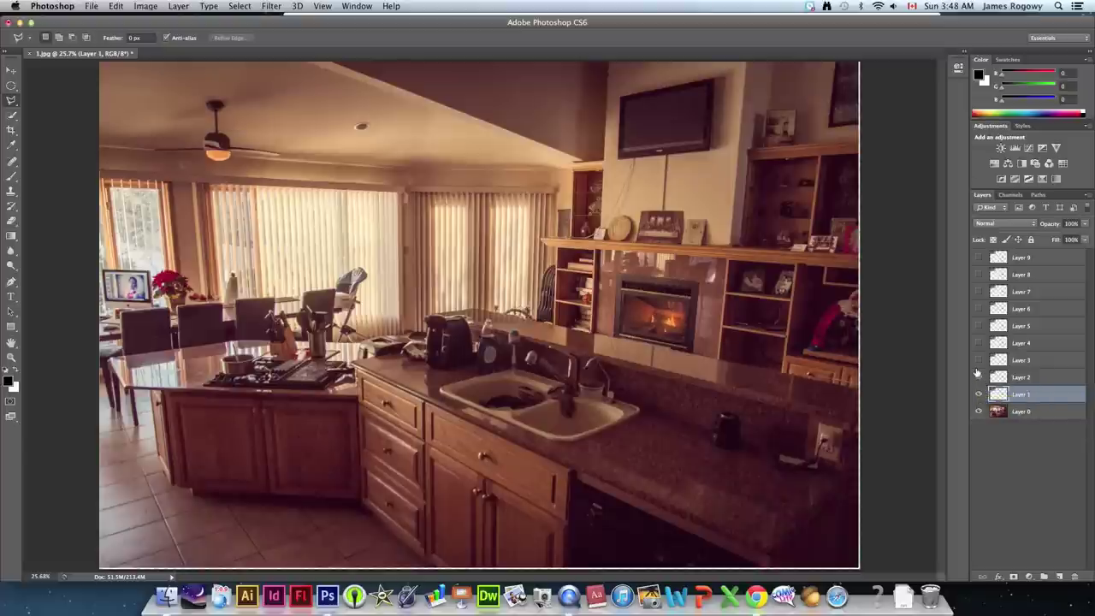
left_click(978, 361)
left_click(978, 360)
left_click(979, 361)
left_click(978, 360)
left_click(979, 361)
left_click(978, 361)
left_click(978, 361)
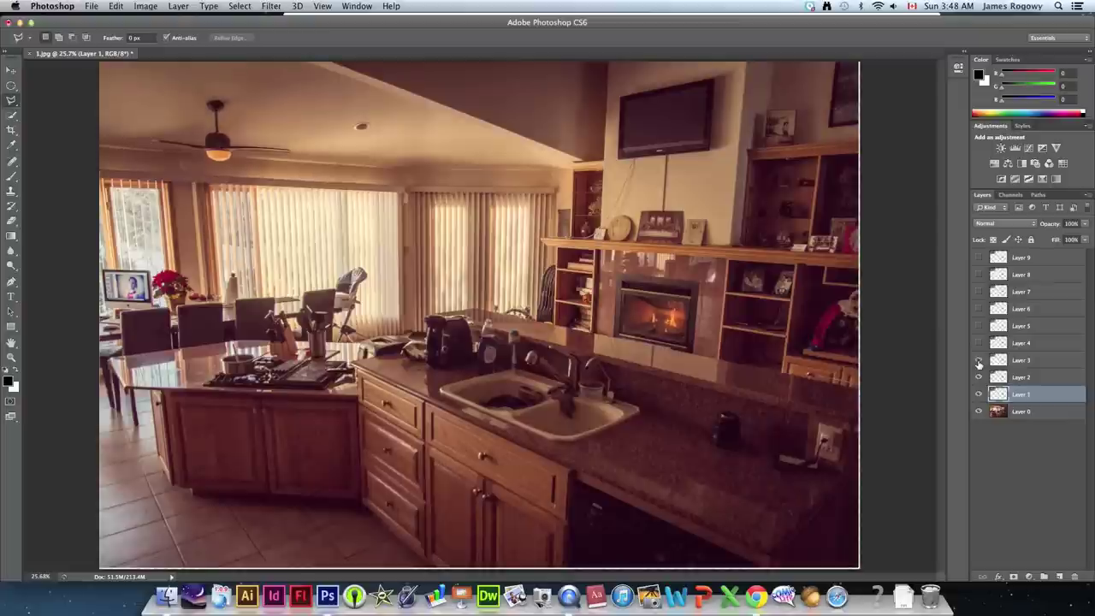
Toggle Layers 4 through 9 in turn to check each one's fan and fireplace areas, working upward through the stack
left_click(979, 346)
left_click(978, 346)
left_click(978, 346)
left_click(978, 346)
left_click(979, 346)
left_click(980, 326)
left_click(980, 326)
left_click(980, 327)
left_click(979, 309)
left_click(979, 310)
left_click(980, 292)
left_click(979, 292)
left_click(980, 276)
left_click(978, 270)
Hide Layers 2 to 9 and toggle Layer 1 repeatedly to examine its cut-out edges against Layer 0, leaving it visible
left_click_drag(978, 257, 977, 317)
left_click_drag(980, 380, 981, 392)
left_click(980, 396)
left_click(980, 395)
left_click(980, 395)
left_click(980, 395)
left_click(980, 395)
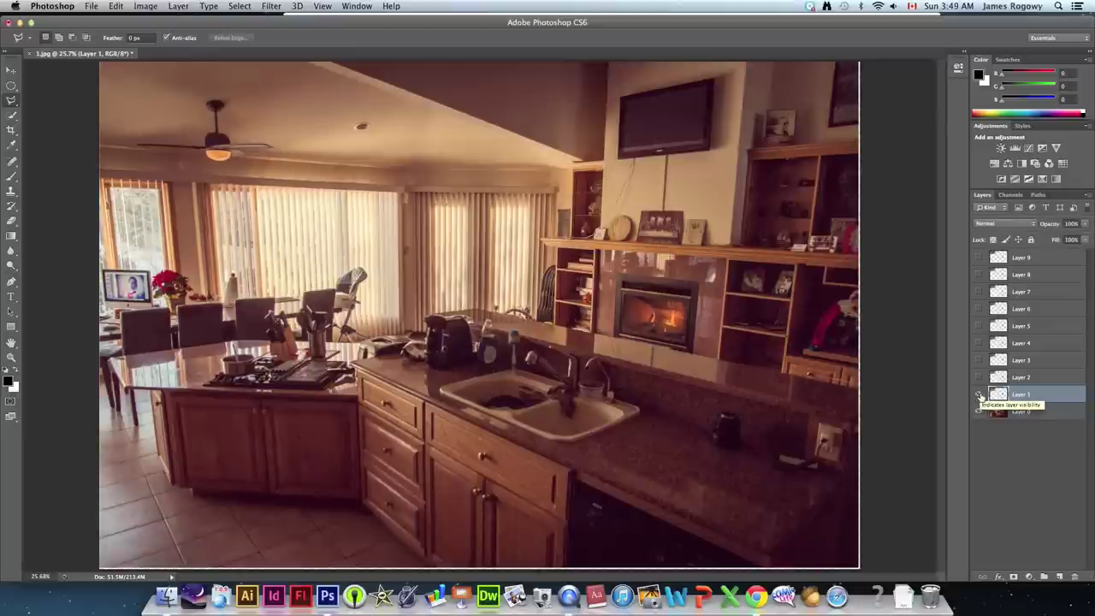
left_click(980, 395)
left_click(980, 395)
left_click(980, 395)
left_click(980, 395)
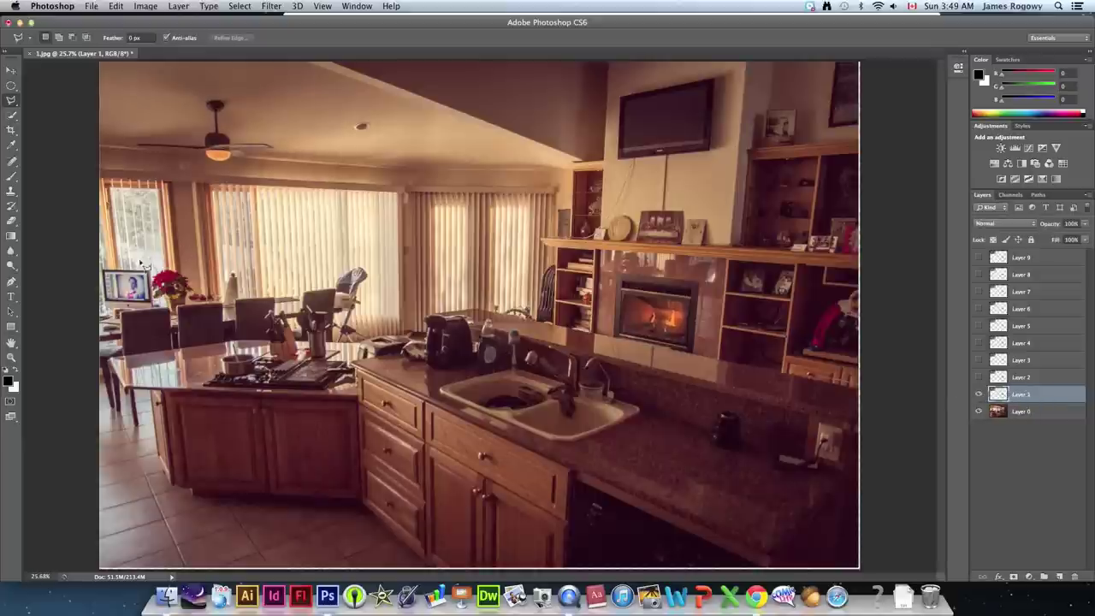
Choose the Eraser tool for Layer 1 with a soft brush at 0% hardness, enlarged to 200 px
left_click(10, 222)
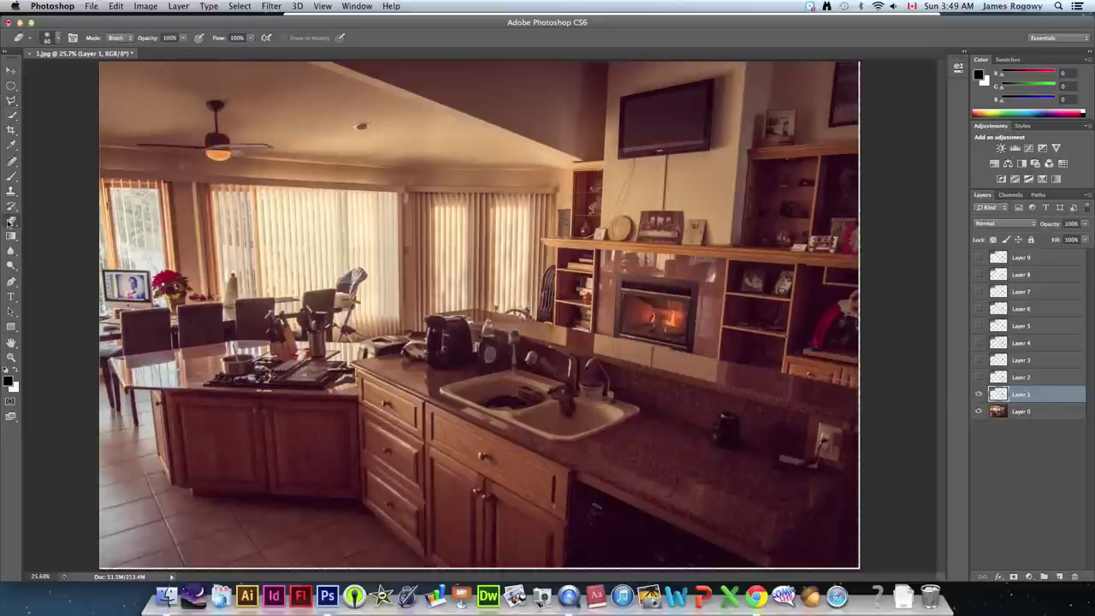
left_click(49, 40)
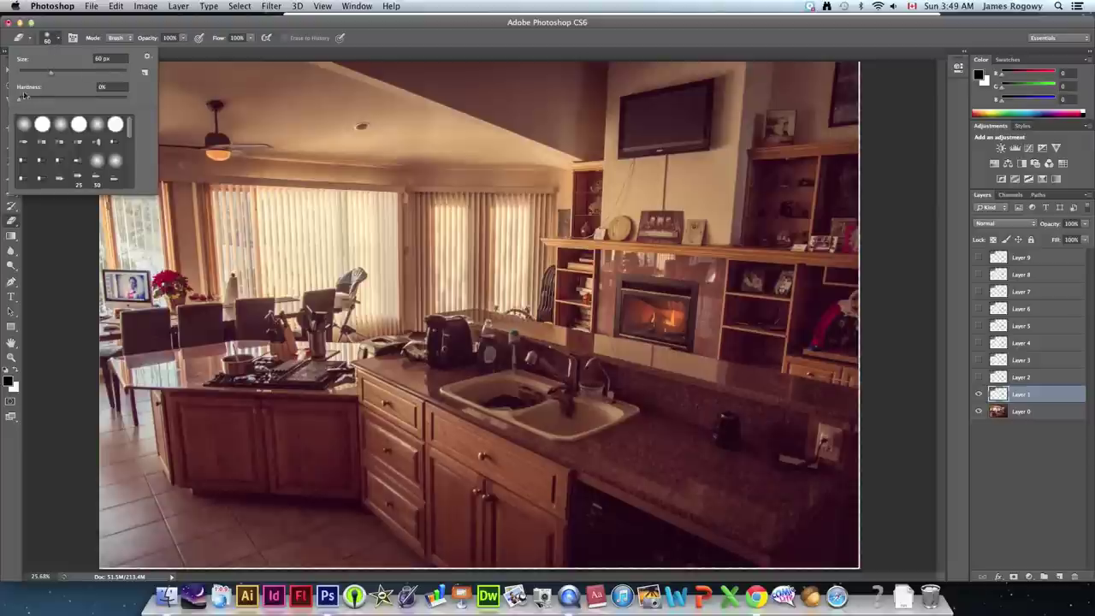
key("Return")
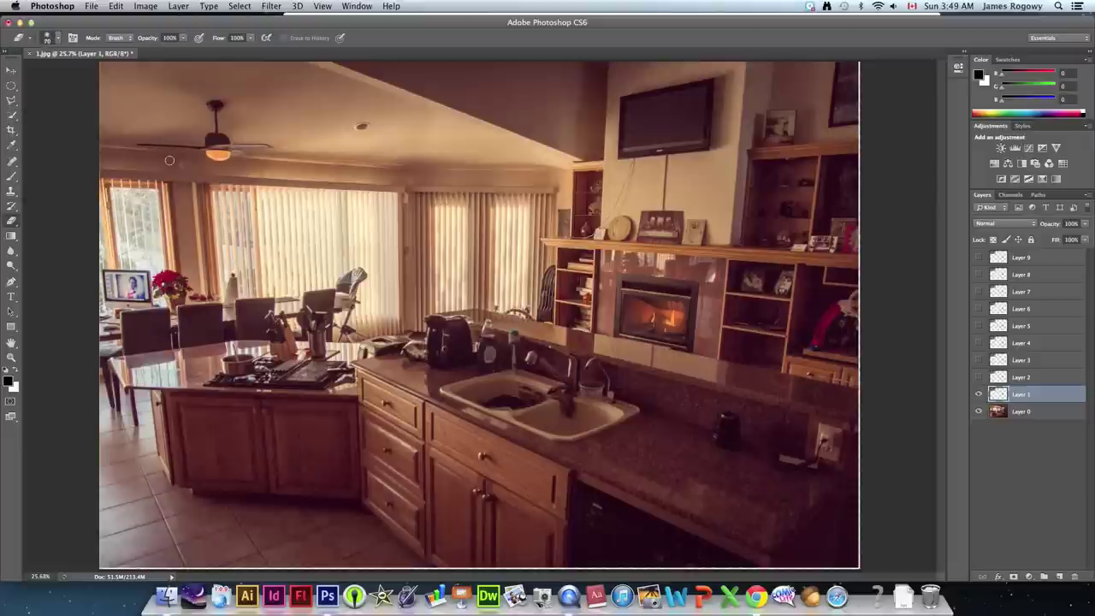
key("bracketright")
key("bracketright")
key("bracketright")
key("bracketright")
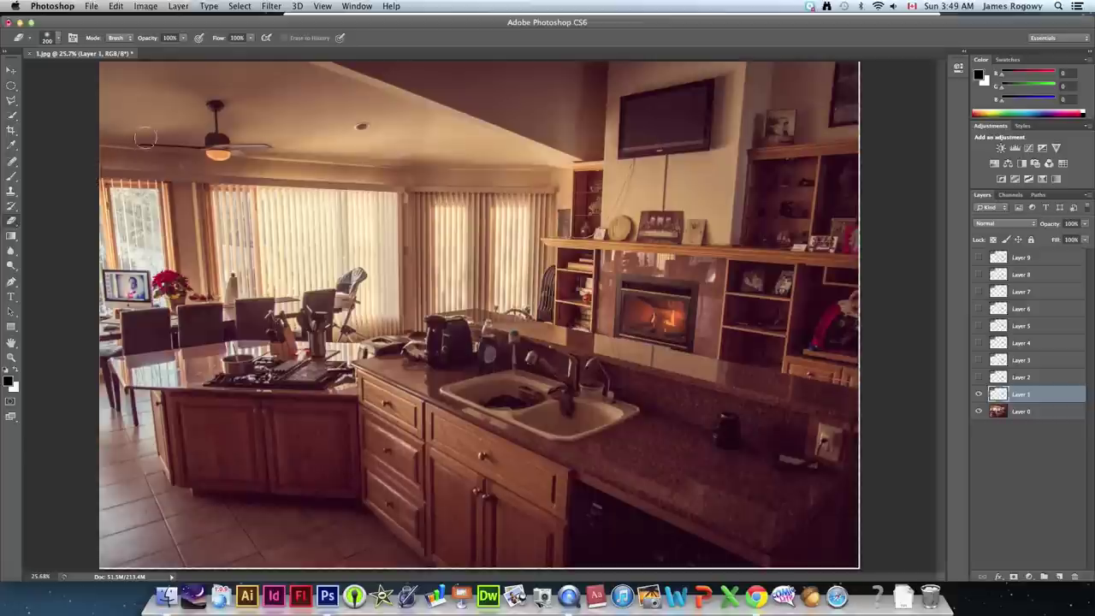
Toggle Layer 1's visibility repeatedly to check how its edges around the fan blend with Layer 0
left_click(979, 394)
left_click(979, 394)
left_click(979, 394)
left_click(979, 395)
left_click(979, 394)
left_click(979, 394)
left_click(979, 394)
left_click(979, 394)
left_click(979, 394)
left_click(979, 394)
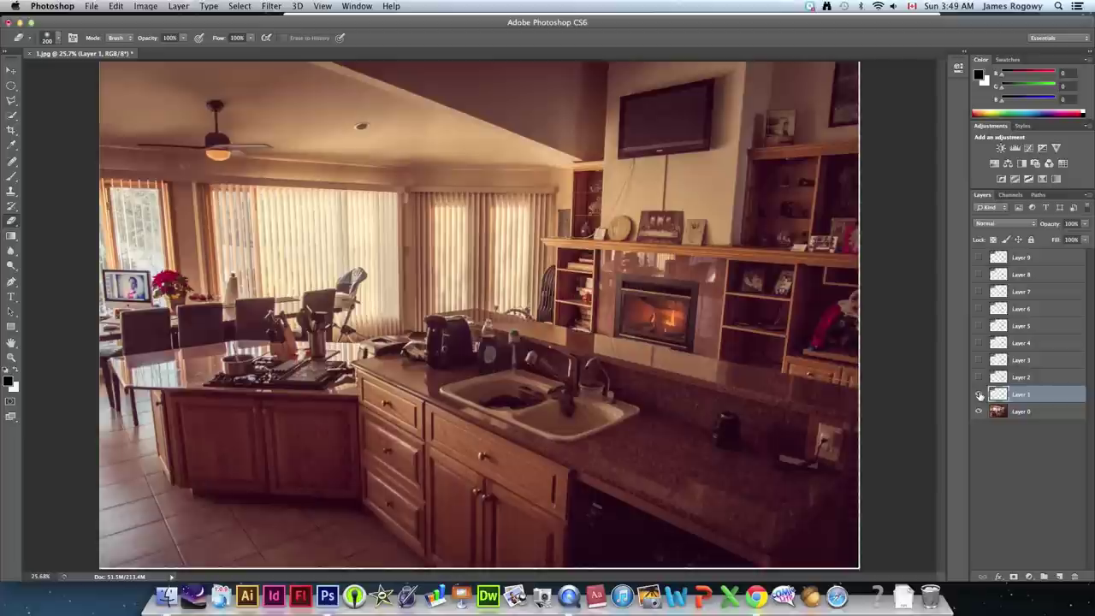
Select and show Layer 2 with Layer 1 hidden, comparing its cut-out edges with Layer 0
left_click(1022, 379)
left_click(979, 377)
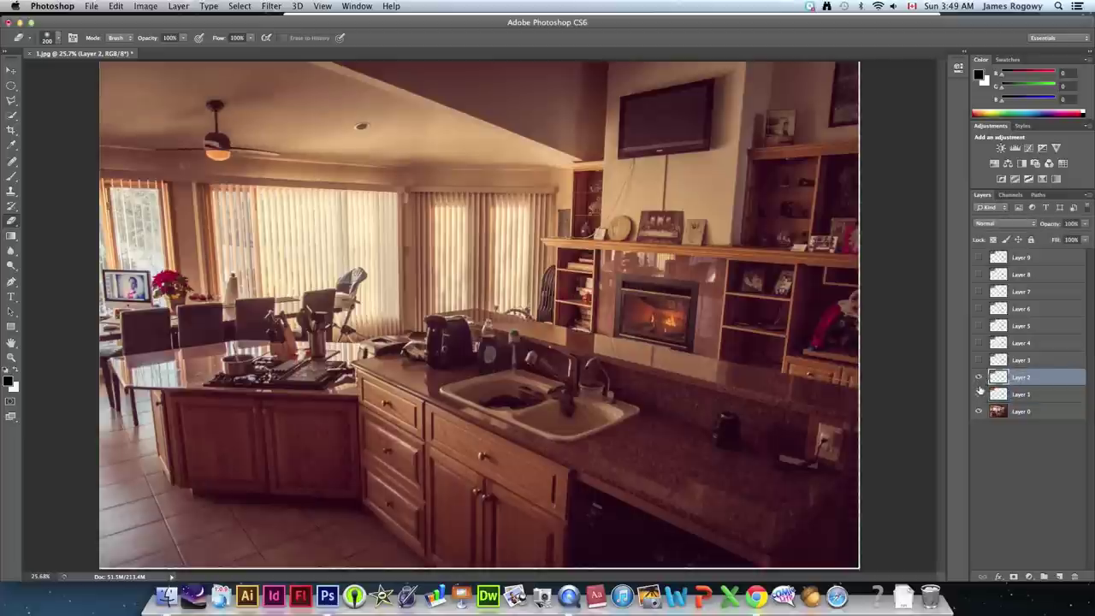
left_click(979, 377)
left_click(979, 377)
left_click(979, 377)
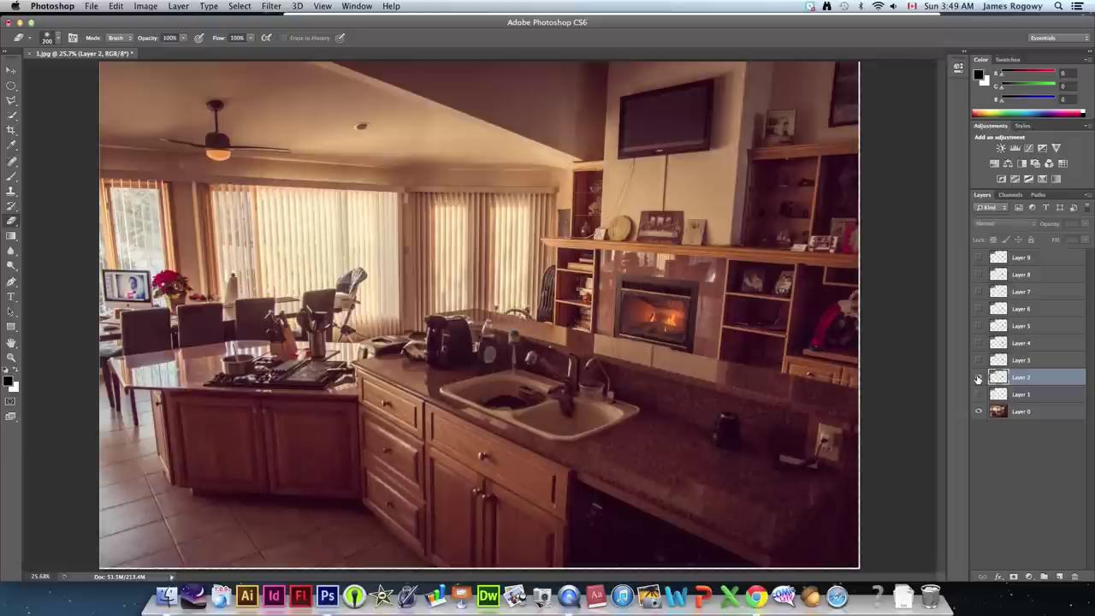
left_click(979, 377)
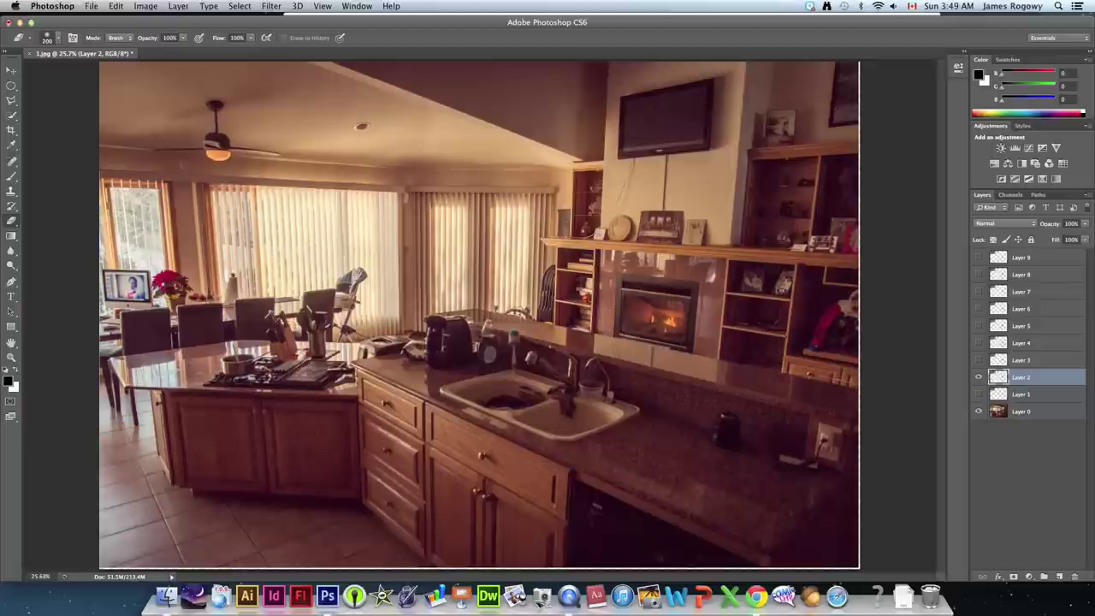
Toggle Layer 2's visibility repeatedly to check the blending around the ceiling fan, leaving the layer hidden
left_click(979, 378)
left_click(978, 378)
left_click(977, 378)
left_click(977, 378)
left_click(978, 378)
left_click(977, 378)
left_click(977, 378)
left_click(977, 378)
left_click(977, 378)
left_click(978, 378)
left_click(978, 378)
left_click(977, 378)
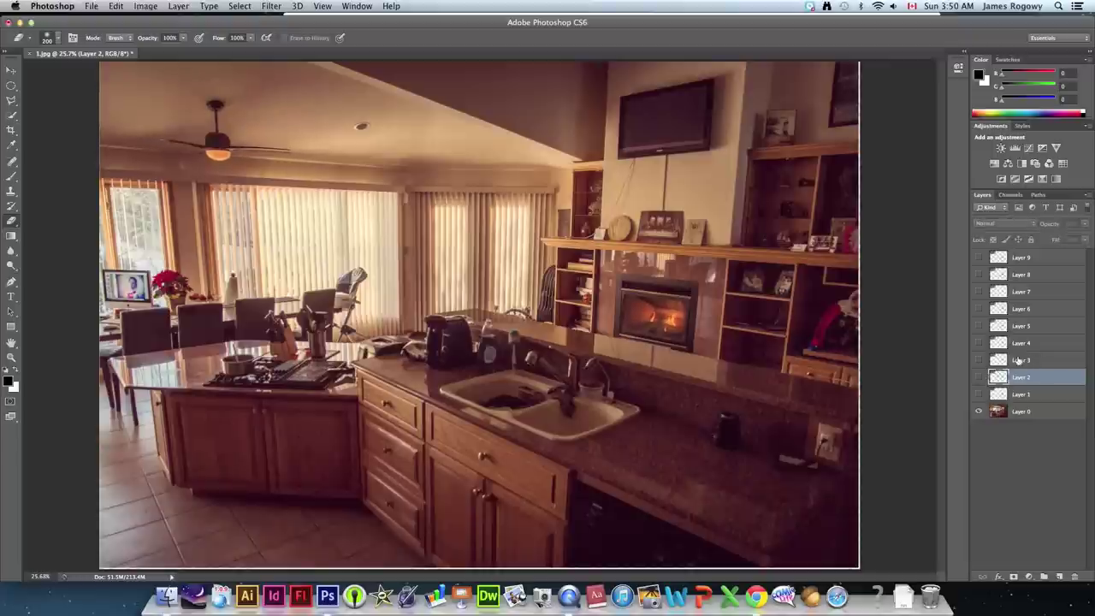
Select and show Layer 3, check its blending against Layer 0 by toggling its visibility, and hide it
left_click(1002, 360)
left_click(978, 360)
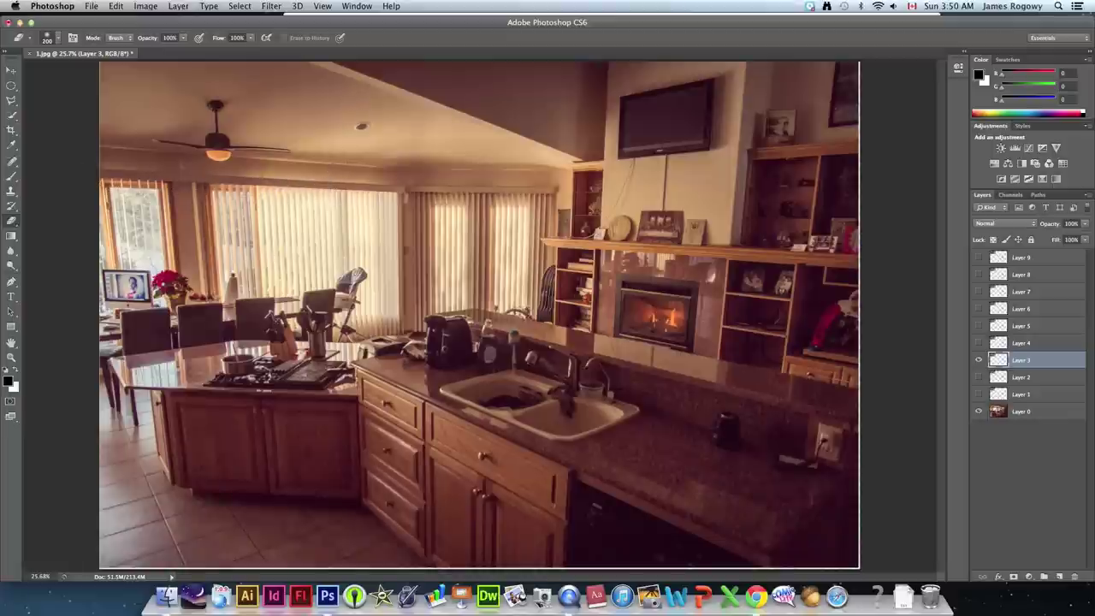
left_click(979, 360)
left_click(980, 361)
left_click(980, 361)
left_click(980, 361)
Select and show Layer 4 to inspect how its fan area blends with Layer 0
left_click(1032, 343)
left_click(978, 343)
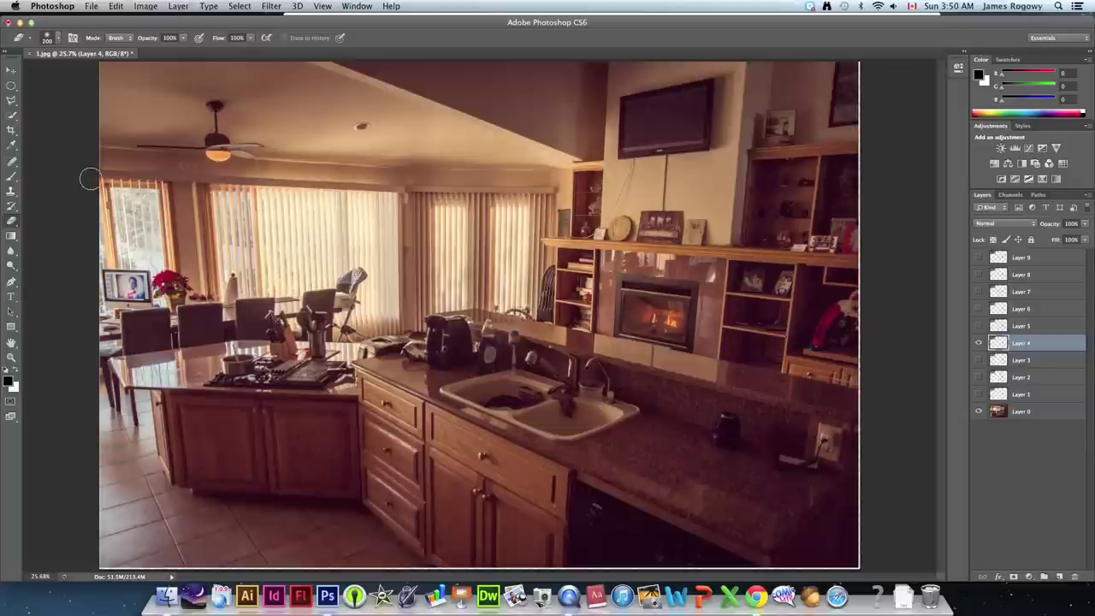
key("space")
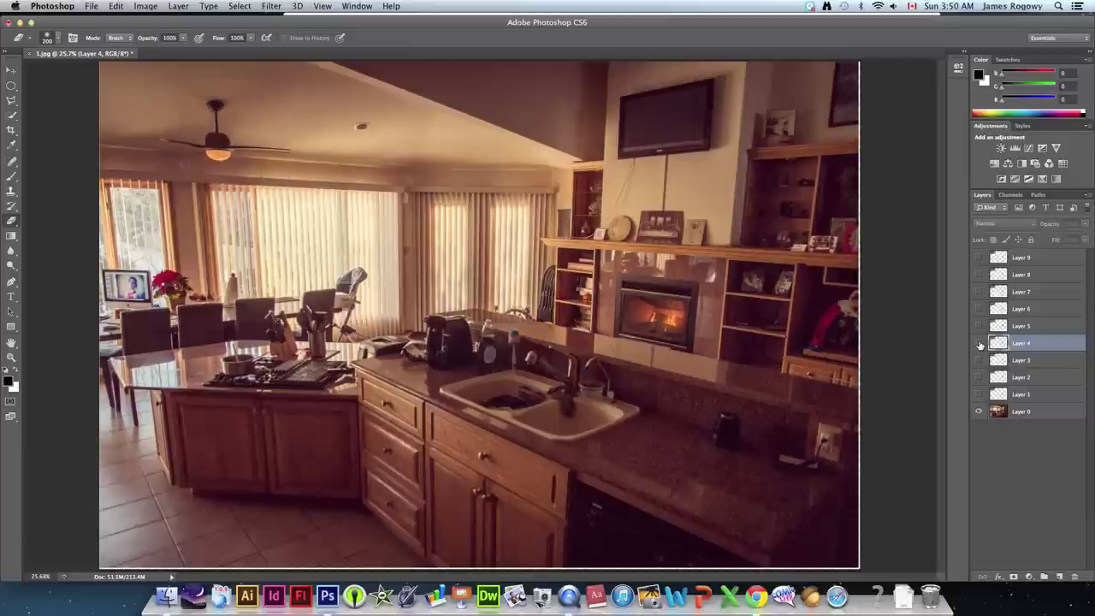
key("space")
Select Layer 5, hide Layer 4, and toggle Layer 5 repeatedly to check its blending with Layer 0, leaving it hidden
left_click(1035, 326)
left_click(979, 326)
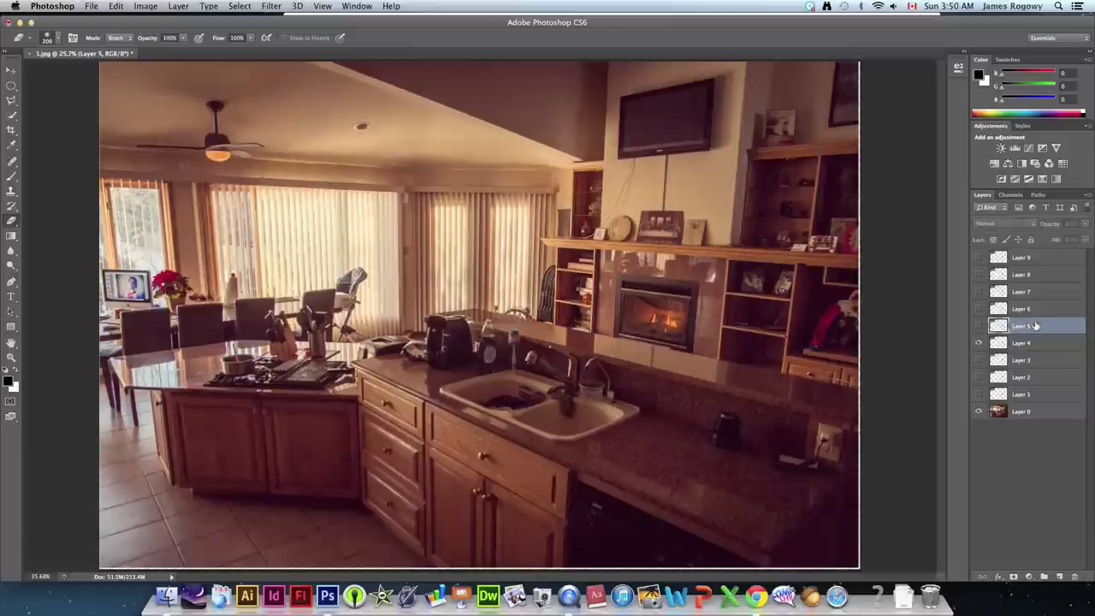
left_click(978, 343)
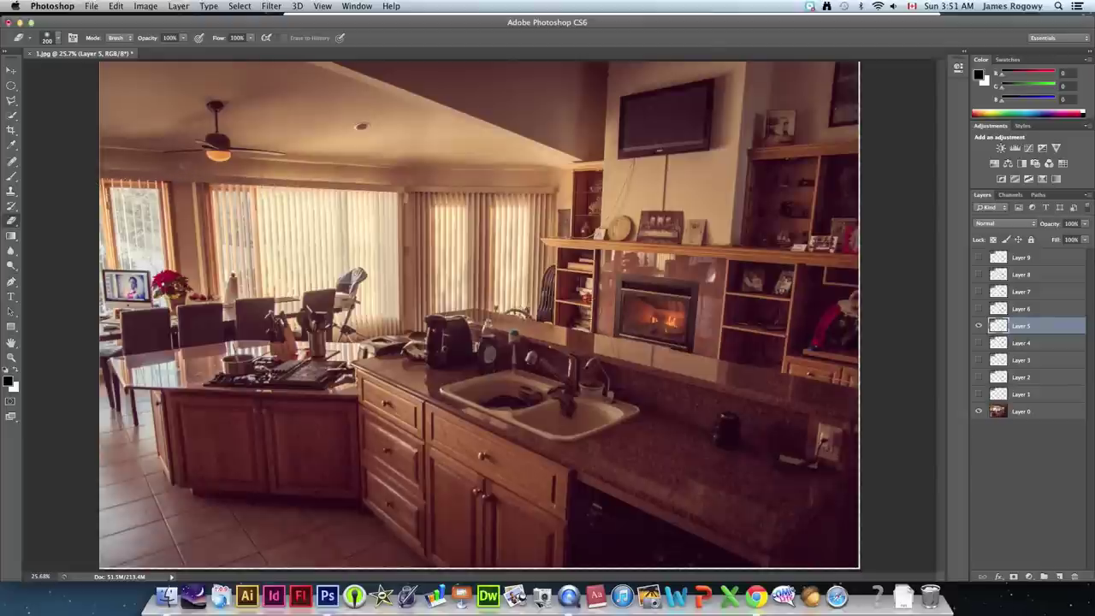
left_click(980, 326)
left_click(980, 326)
left_click(980, 326)
left_click(980, 327)
left_click(980, 326)
left_click(980, 326)
left_click(980, 326)
left_click(980, 326)
left_click(980, 326)
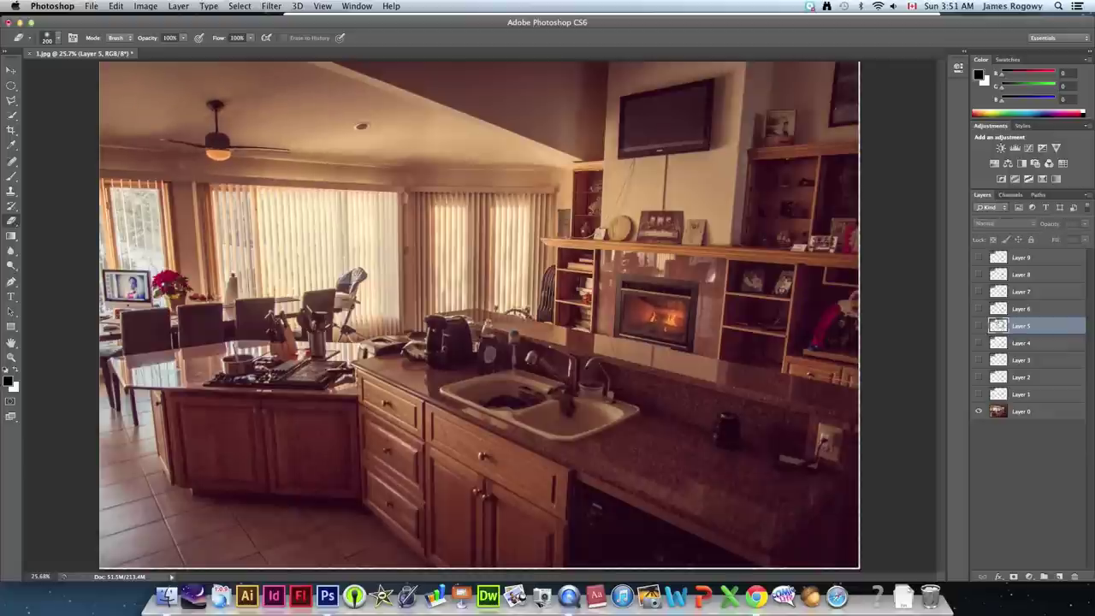
Select and show Layer 6 and Layer 7 in turn to inspect their edges over Layer 0
left_click(1026, 309)
left_click(979, 308)
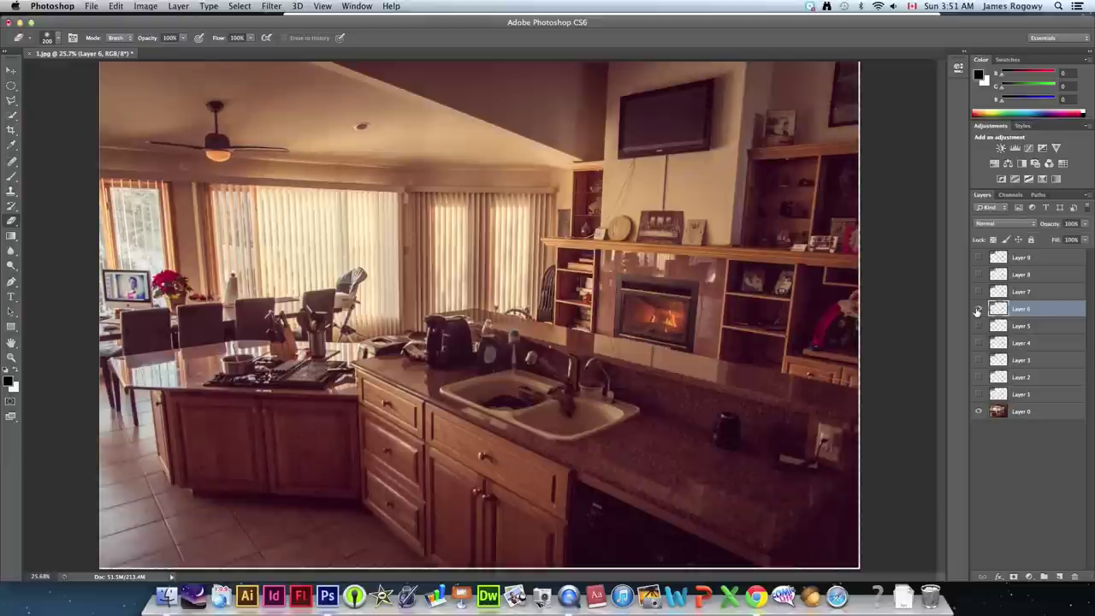
left_click(983, 292)
left_click(980, 291)
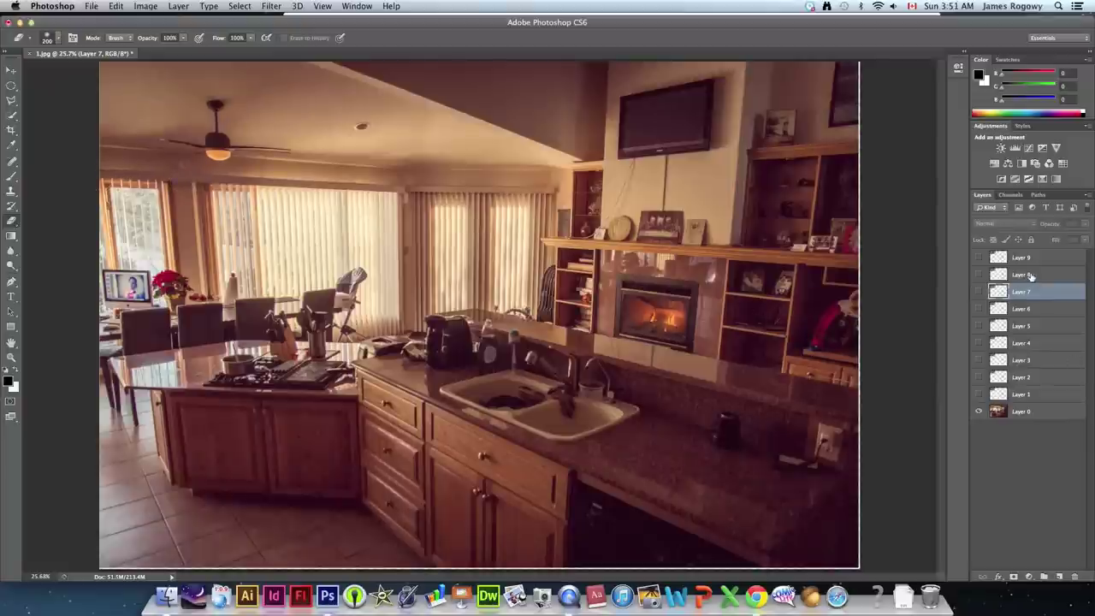
Select Layer 8 and toggle its visibility repeatedly to check its edge blending with Layer 0, leaving it visible
left_click(994, 276)
left_click(979, 275)
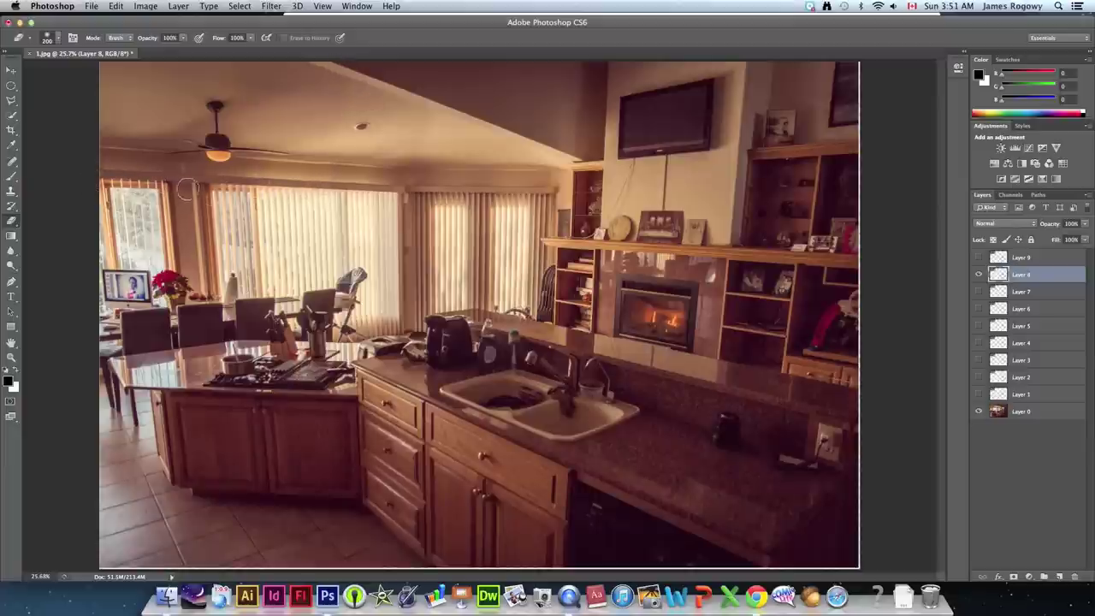
left_click(979, 275)
left_click(980, 274)
left_click(979, 275)
left_click(979, 275)
left_click(980, 275)
left_click(979, 275)
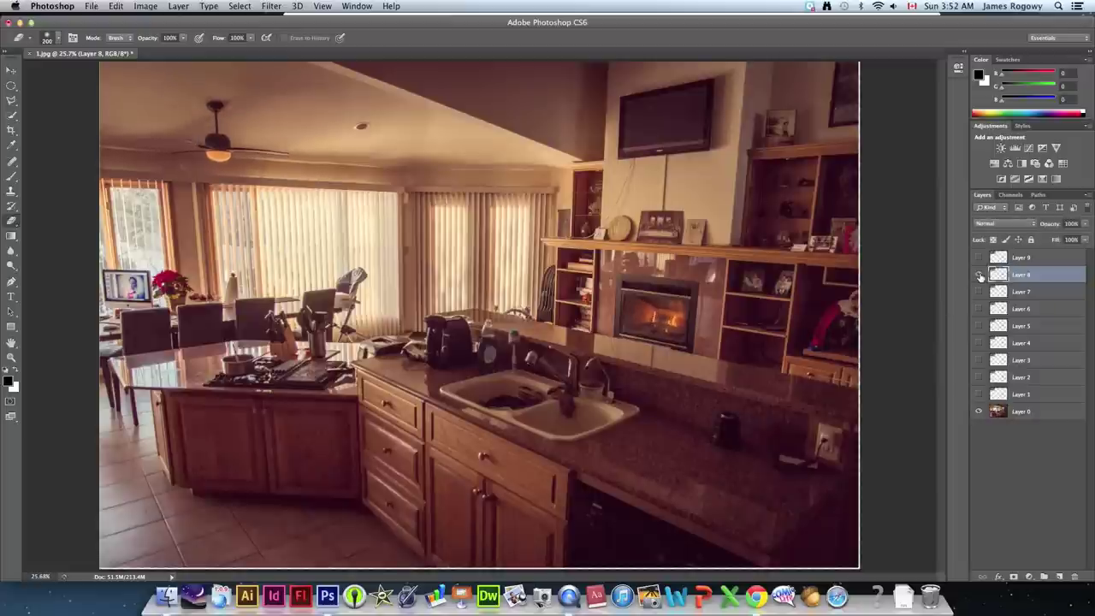
Hide Layer 8, select Layer 9, and toggle Layer 9 repeatedly to check its edge blending with Layer 0, leaving it visible
left_click(979, 275)
left_click(1020, 258)
left_click(979, 257)
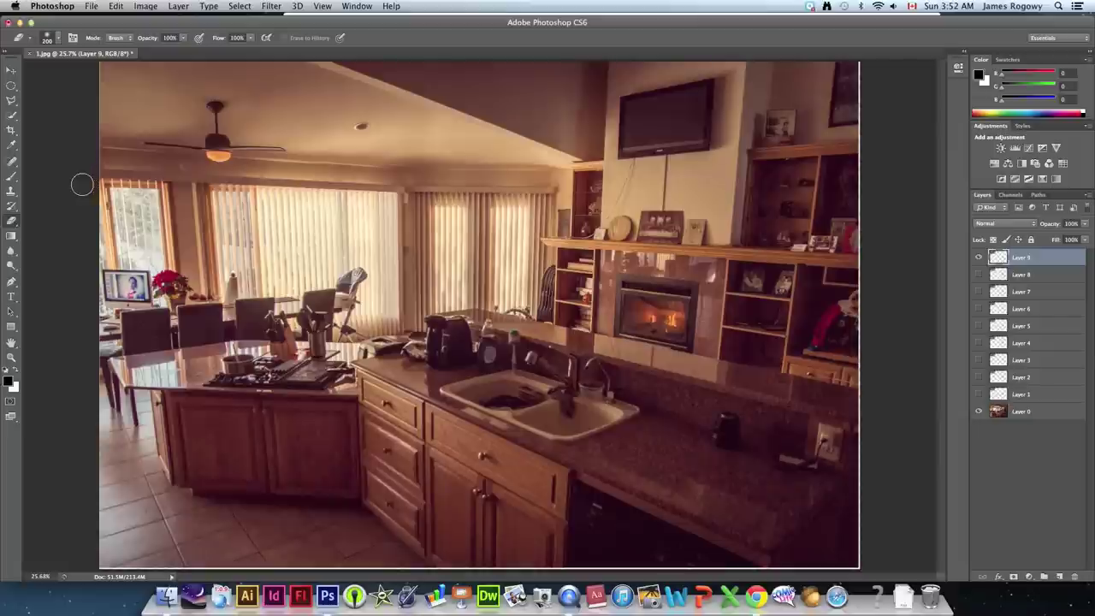
left_click(977, 258)
left_click(977, 259)
left_click(978, 258)
left_click(978, 258)
left_click(978, 258)
left_click(977, 258)
left_click(978, 258)
left_click(978, 258)
left_click(977, 258)
left_click(978, 259)
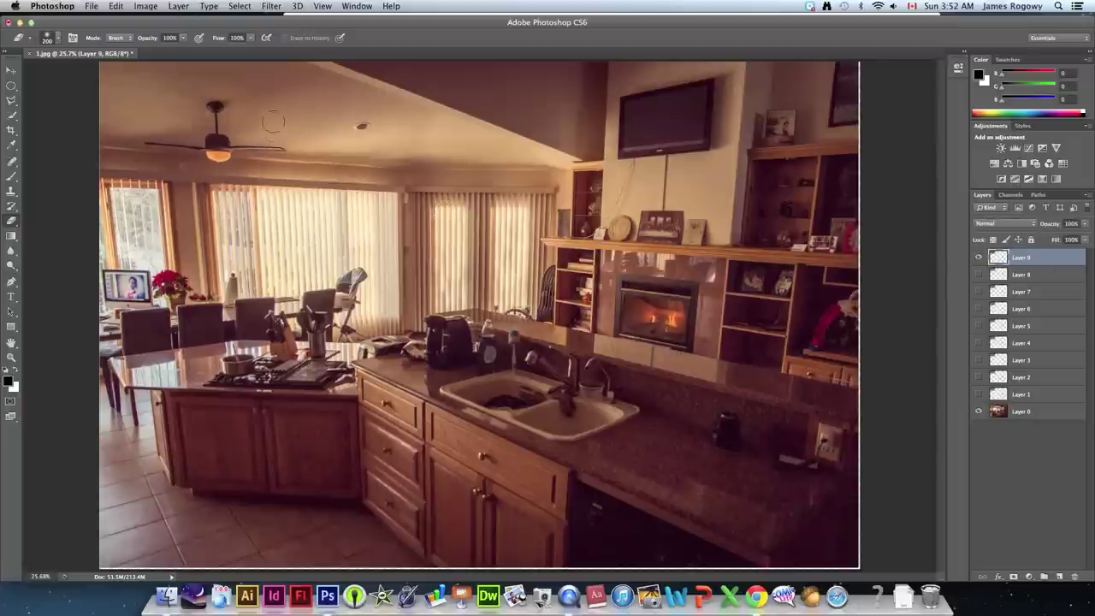
Show the Timeline and create a video timeline from the layers
left_click(356, 6)
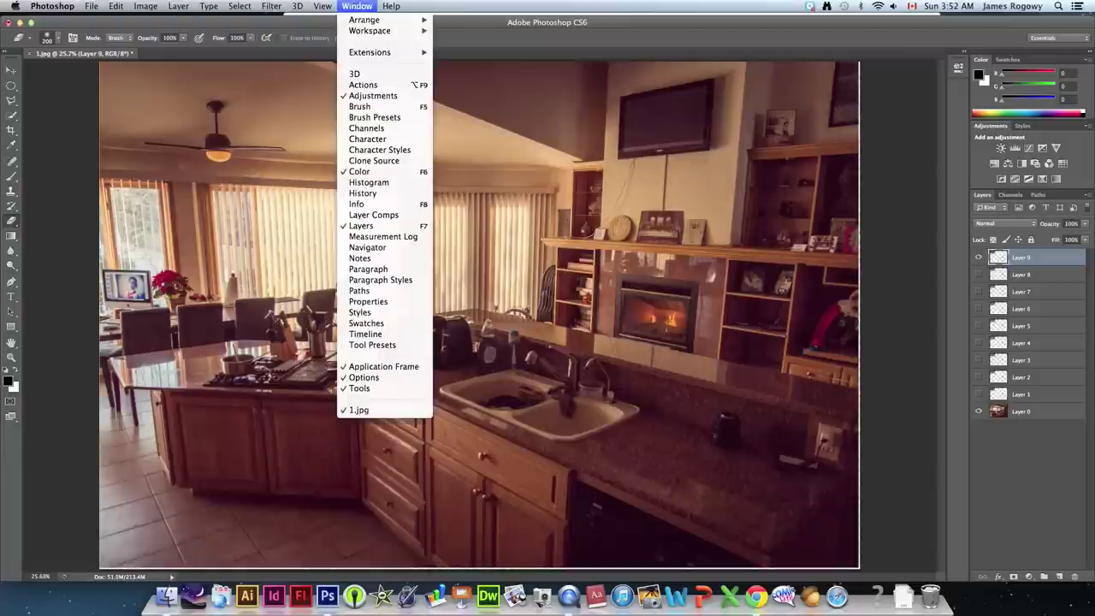
left_click(366, 335)
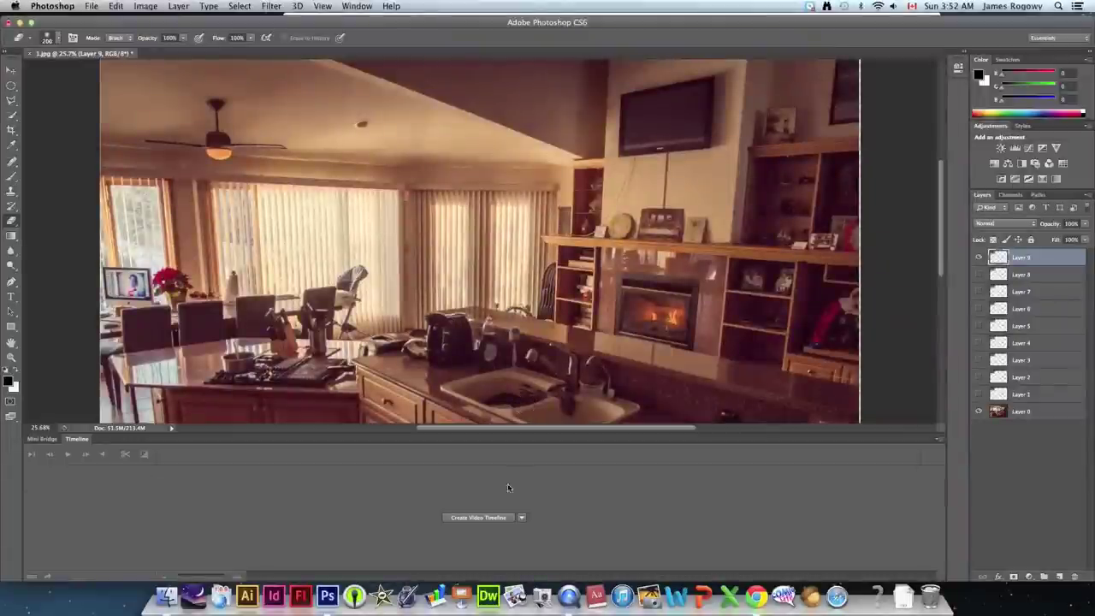
left_click(478, 517)
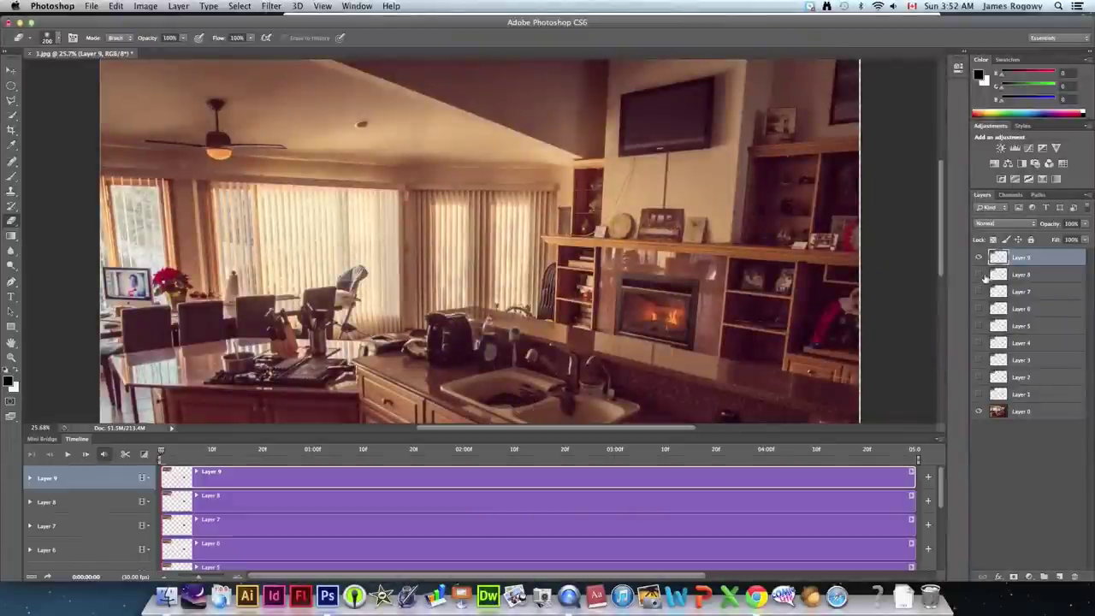
Make Layers 1 through 8 visible along with Layer 9 and Layer 0
left_click_drag(981, 280, 978, 392)
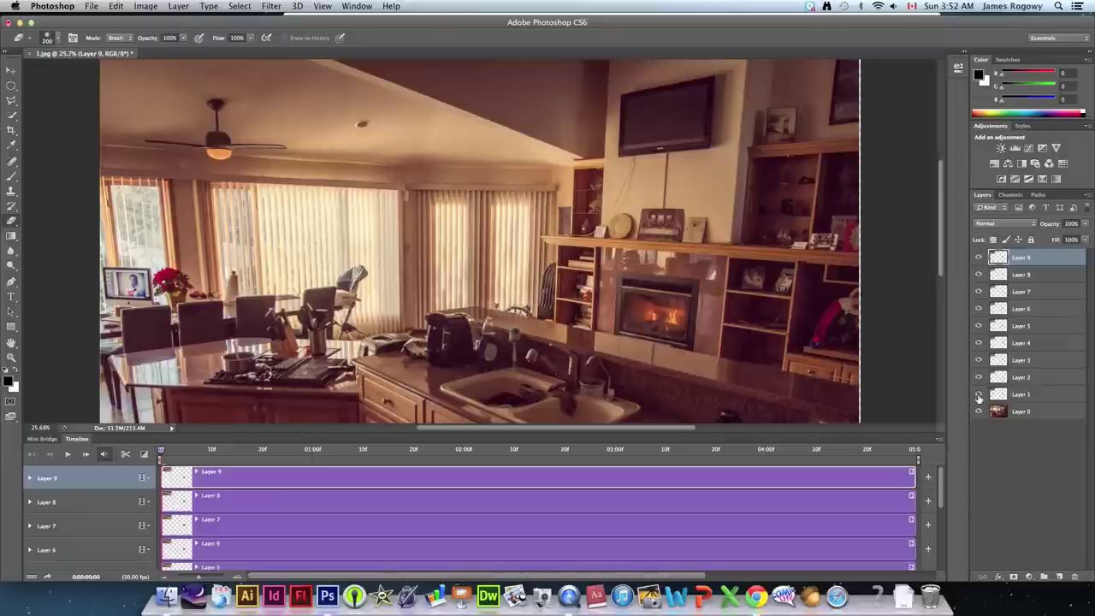
left_click(980, 377)
left_click(979, 378)
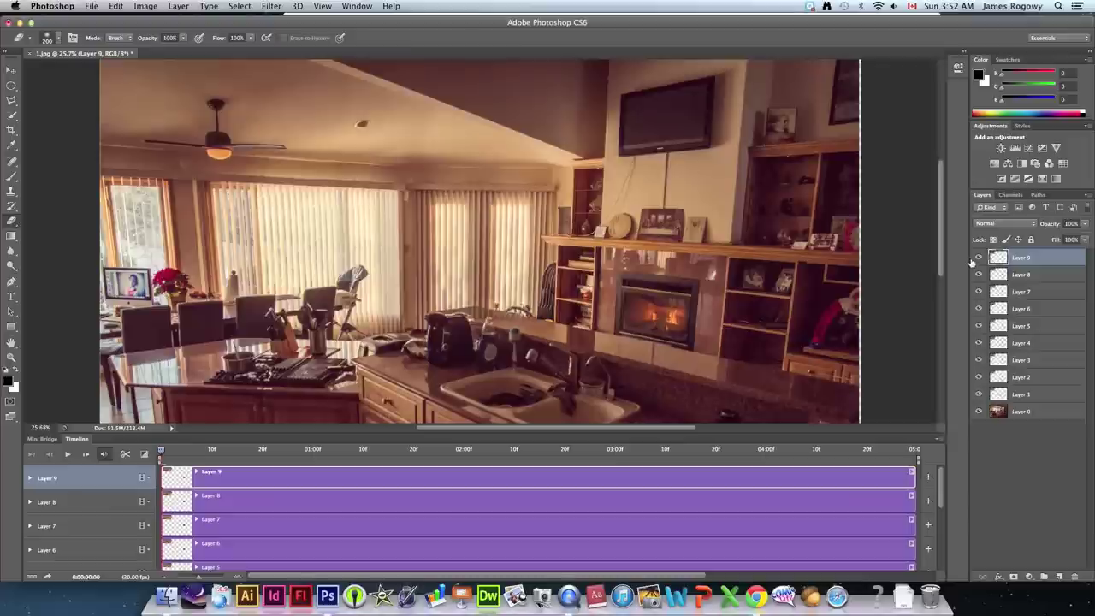
mouse_move(978, 257)
left_mouse_down()
mouse_move(979, 422)
mouse_move(978, 257)
left_mouse_up()
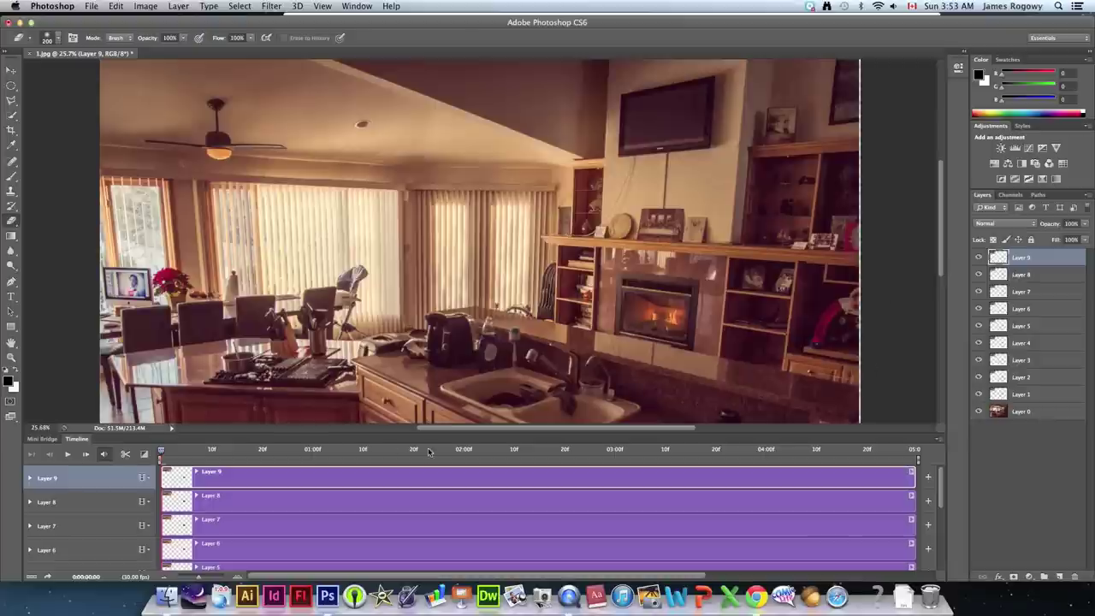
Crop the image slightly at its right and bottom edges to remove the empty strip
left_click(11, 358)
left_click(453, 313, "alt")
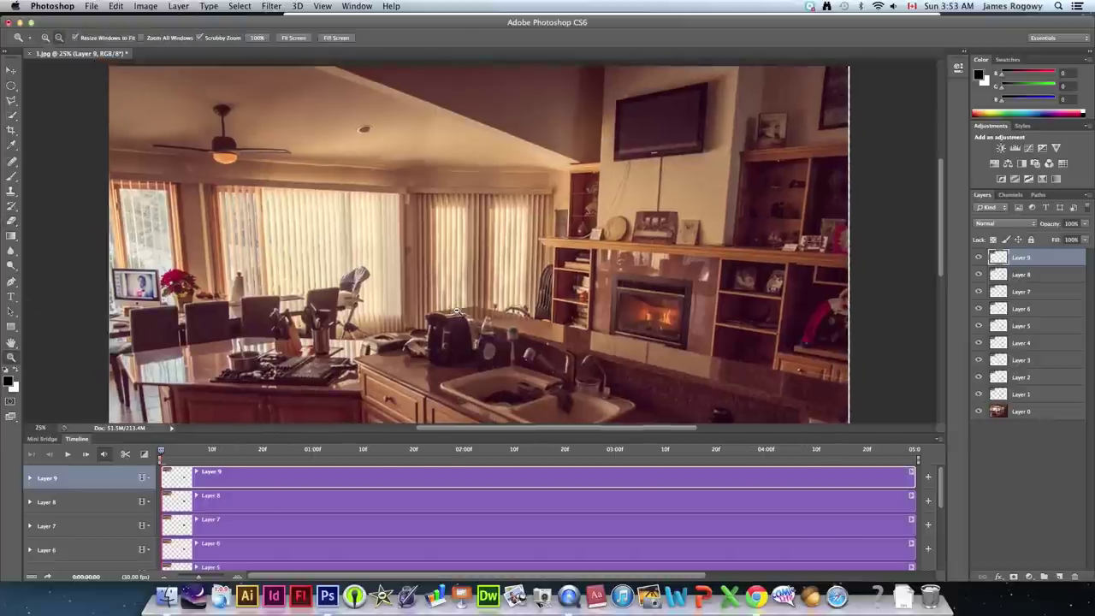
left_click(456, 310, "alt")
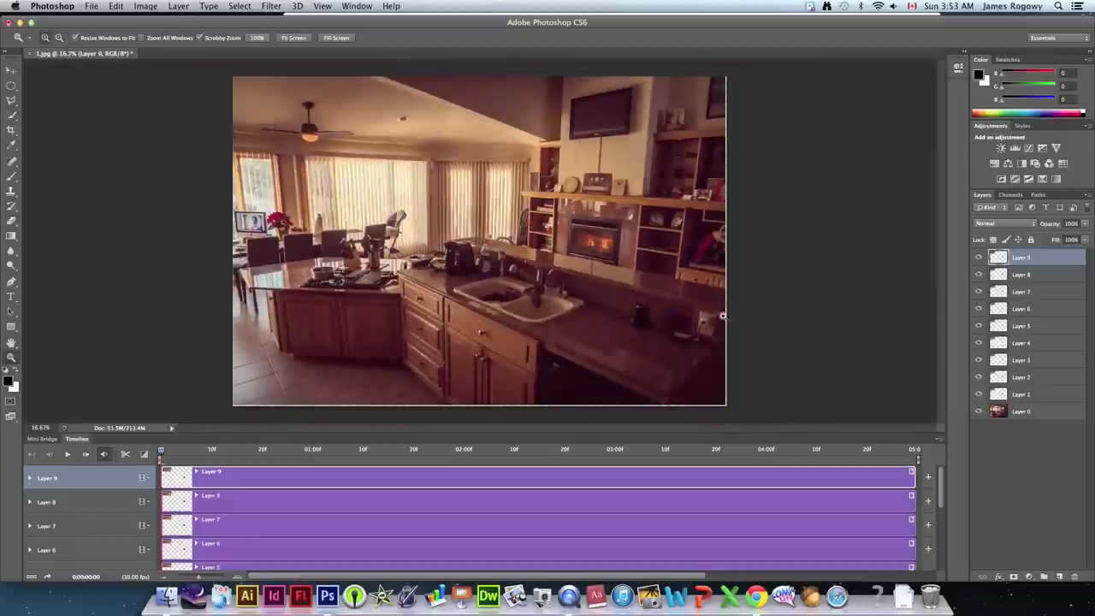
key("super+a")
left_click(9, 130)
left_click_drag(726, 243, 723, 243)
left_click_drag(478, 404, 479, 400)
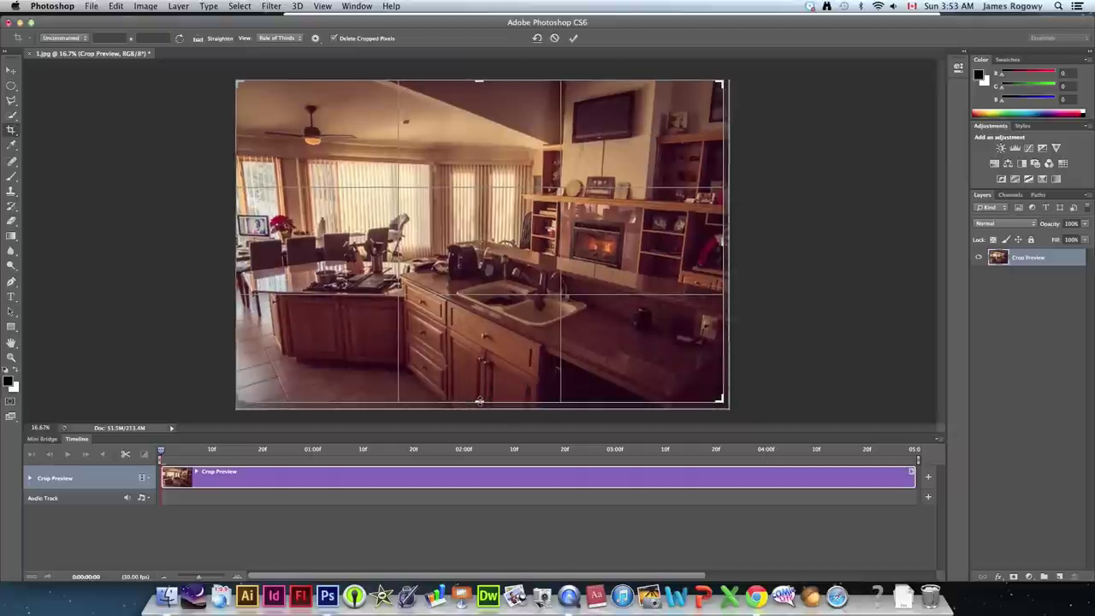
key("Return")
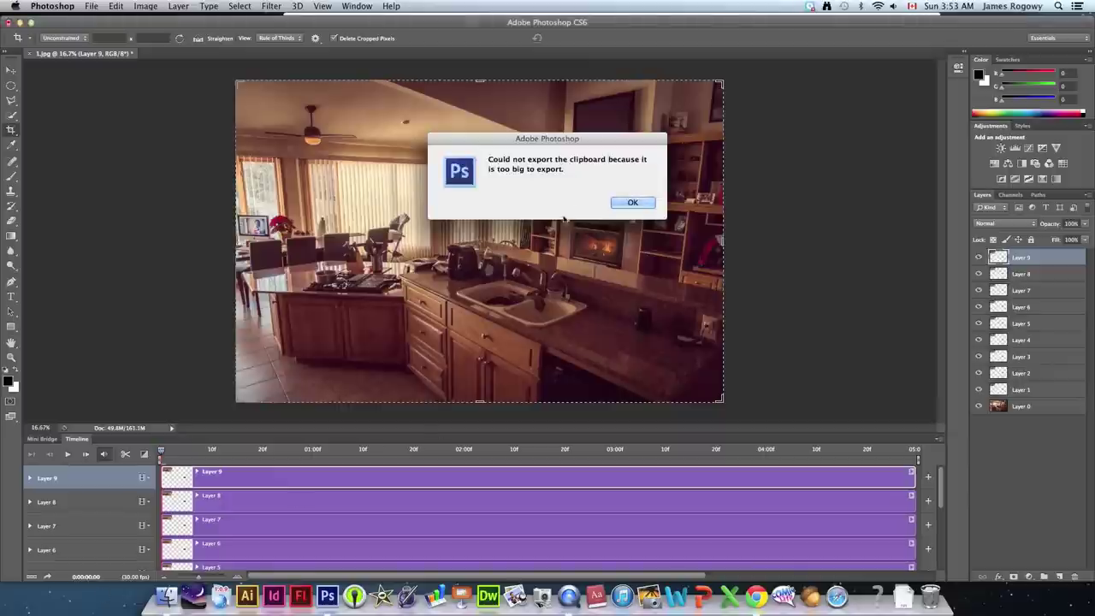
left_click(631, 204)
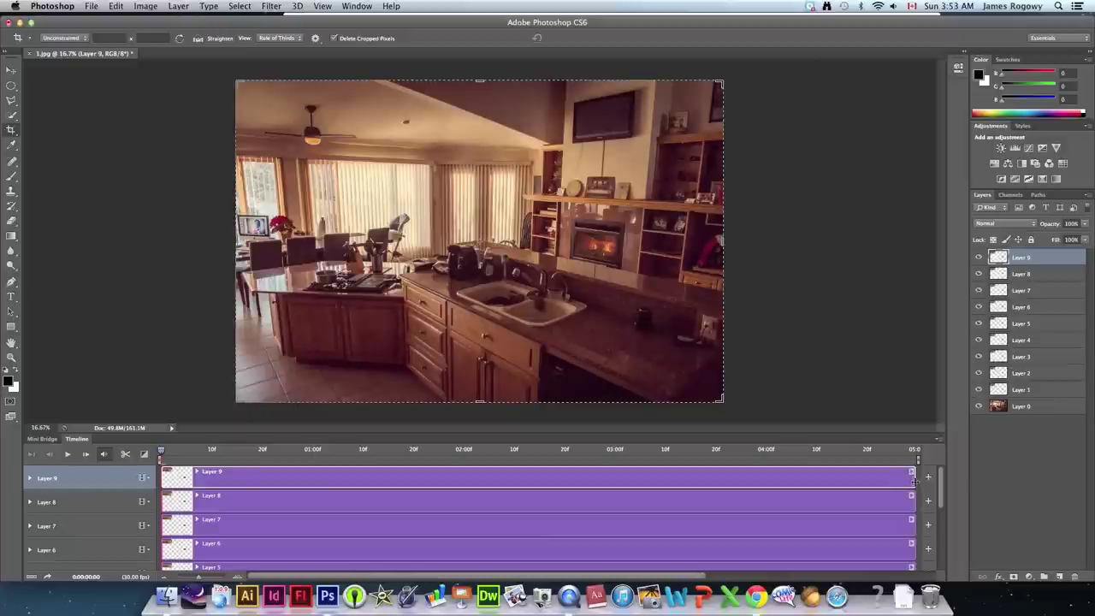
Trim the timeline clips of Layers 9, 8, 7 and 6 to a duration of one frame each
left_click_drag(914, 482, 165, 478)
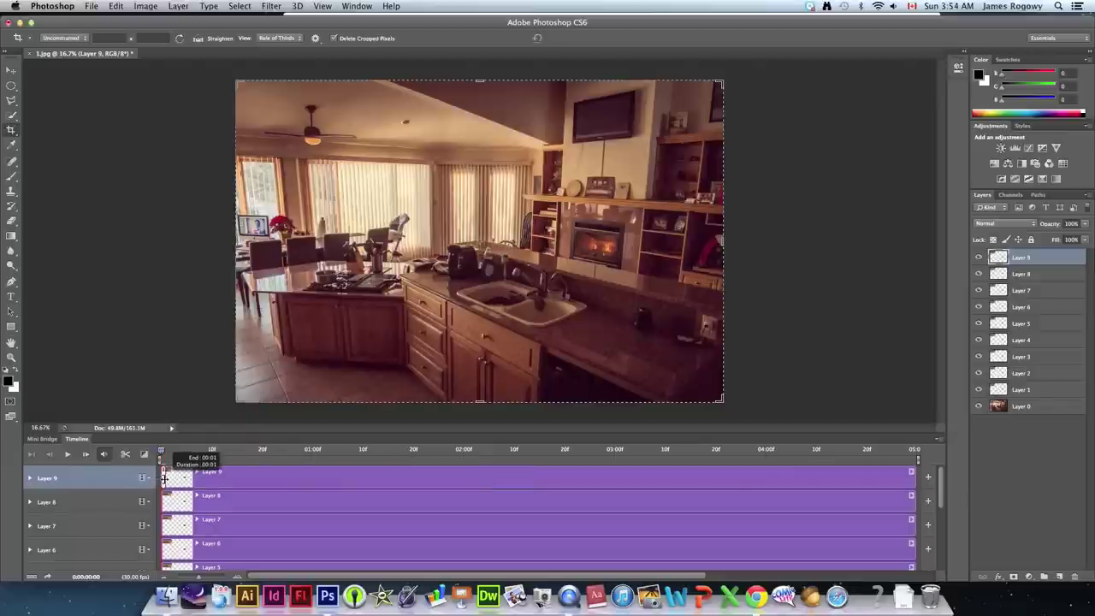
left_click_drag(164, 478, 165, 478)
left_click_drag(913, 505, 159, 507)
left_click_drag(913, 527, 160, 527)
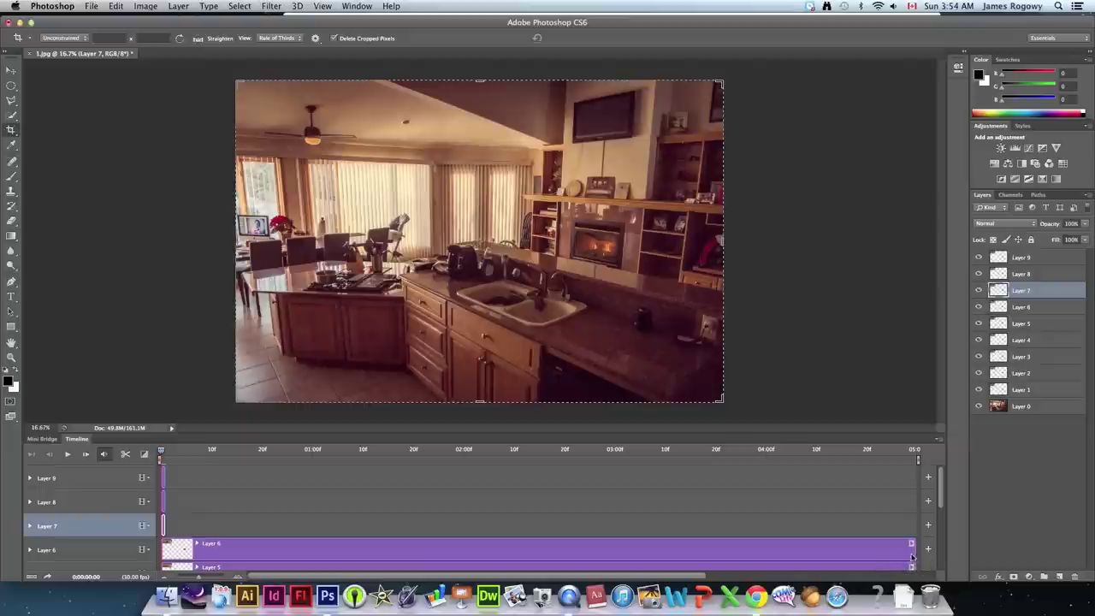
left_click_drag(913, 551, 160, 551)
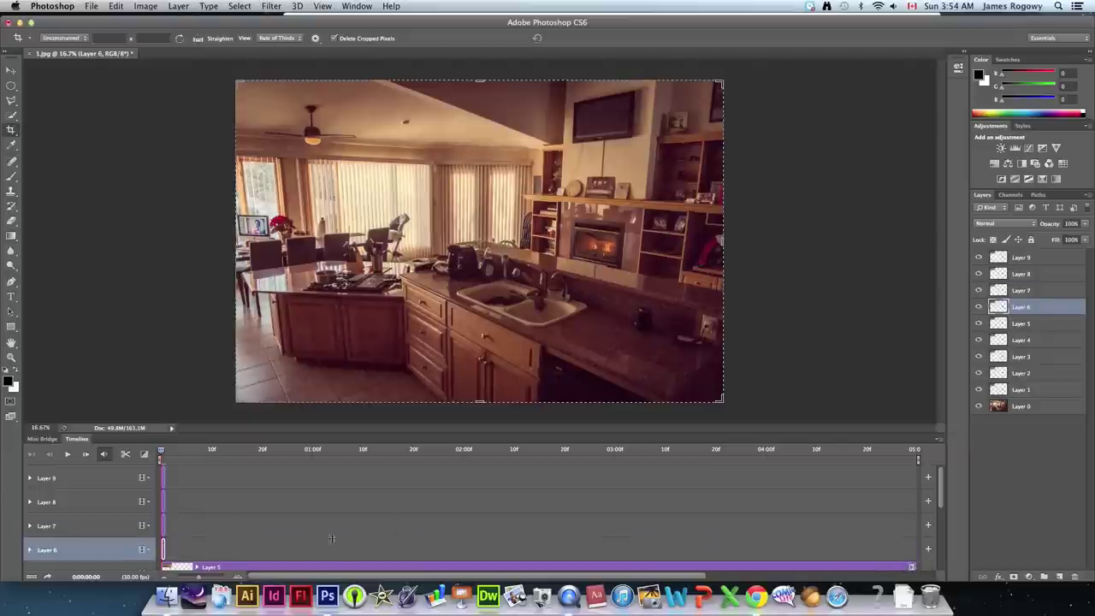
Trim the timeline clips of Layers 5 through 1 to one frame each and the Layer 0 clip to 10 frames
scroll(941, 490, "down", 2)
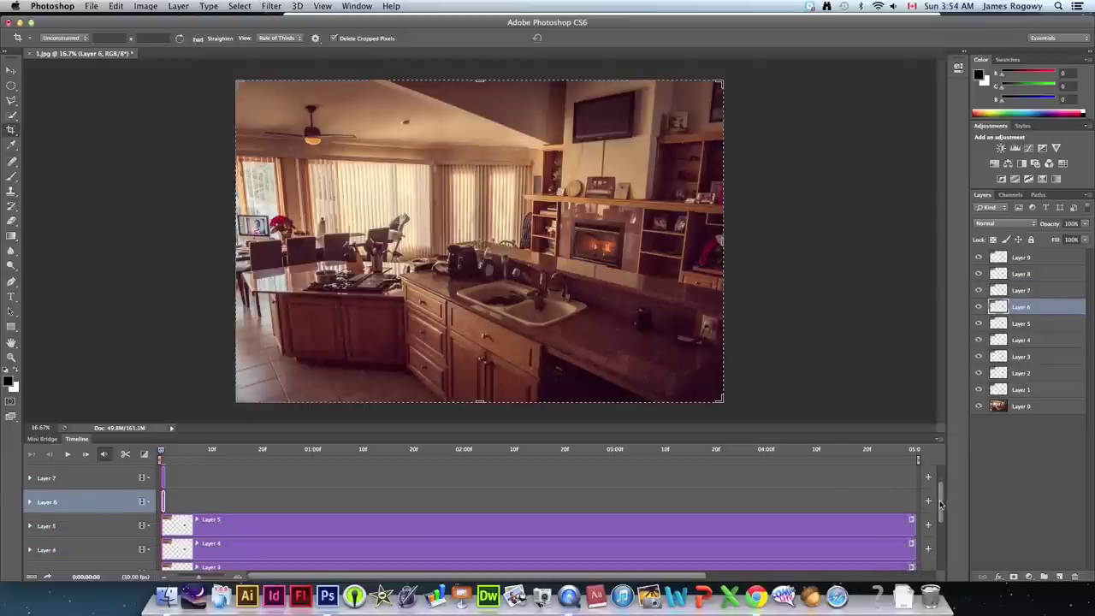
left_click_drag(913, 525, 161, 525)
left_click_drag(912, 550, 160, 550)
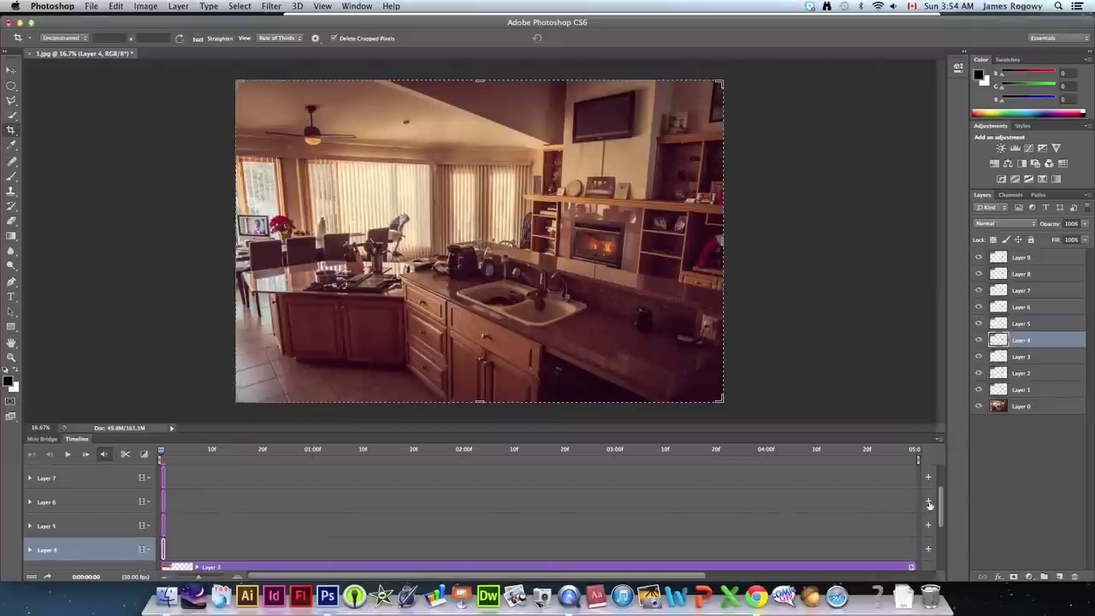
left_click_drag(940, 507, 940, 537)
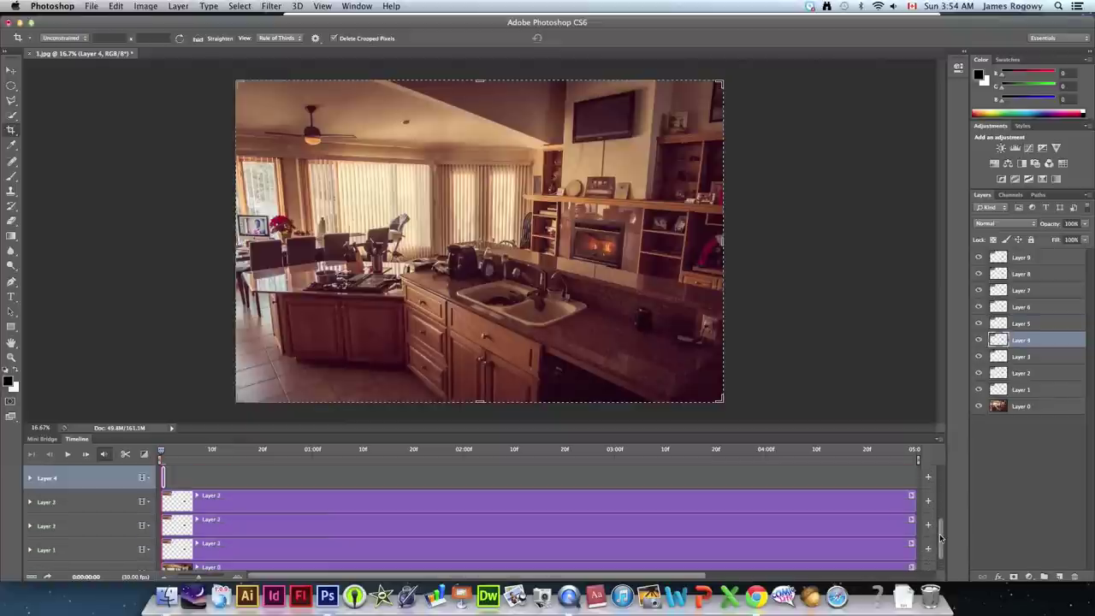
left_click_drag(912, 501, 161, 501)
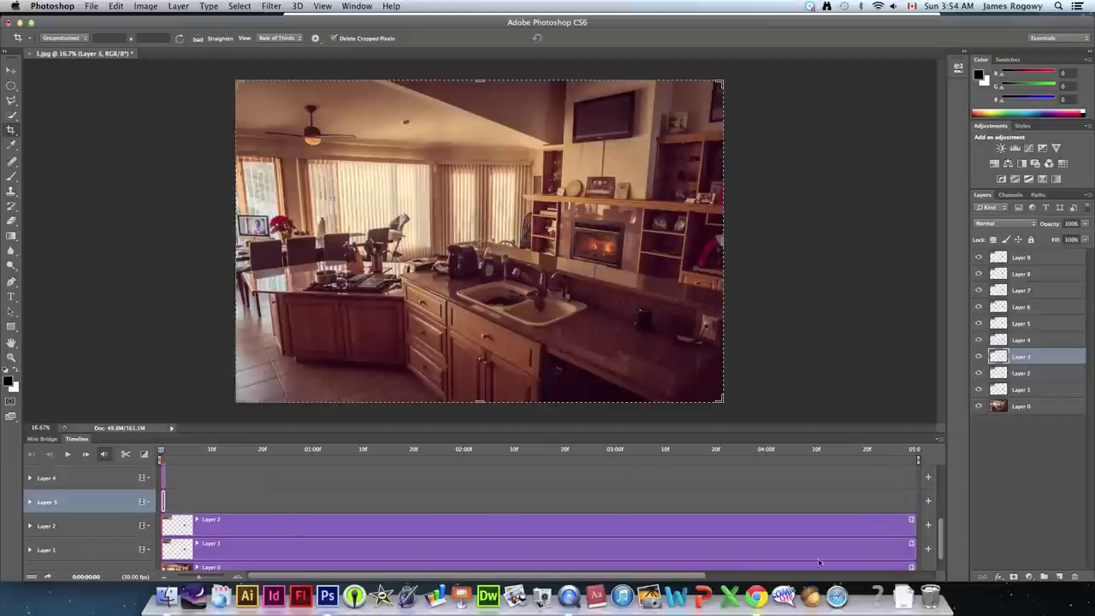
left_click(917, 532)
left_click_drag(913, 525, 161, 525)
left_click_drag(913, 549, 162, 549)
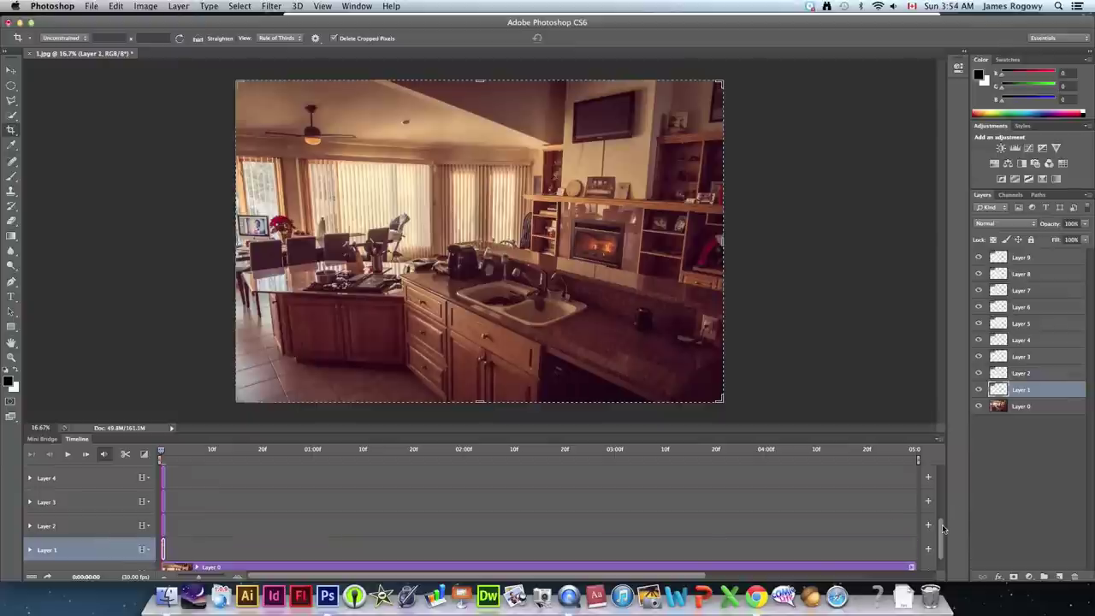
left_click_drag(943, 528, 941, 551)
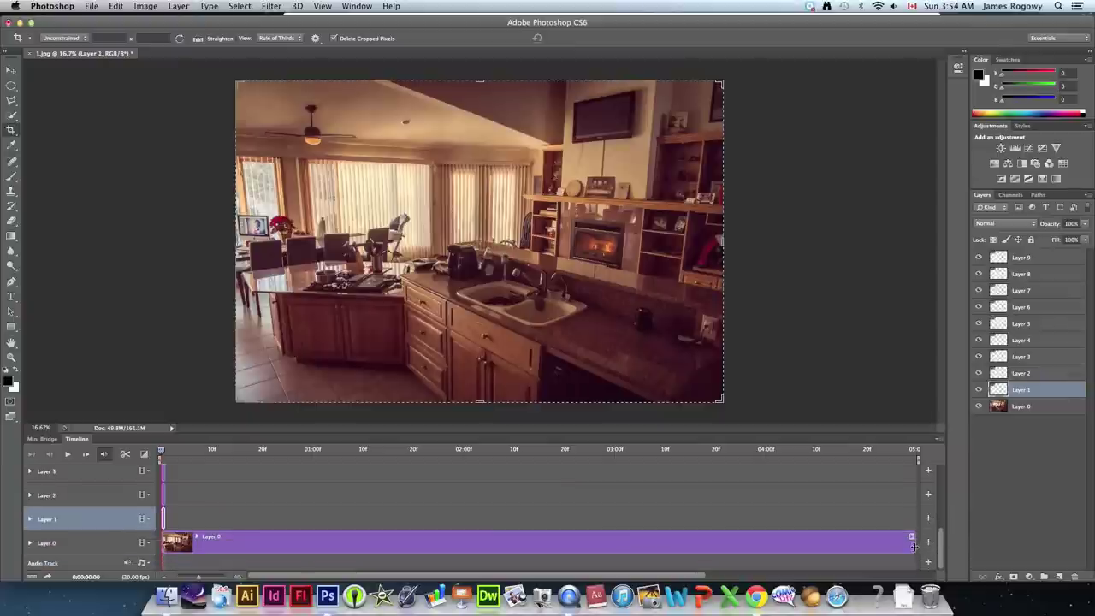
left_click_drag(913, 548, 212, 543)
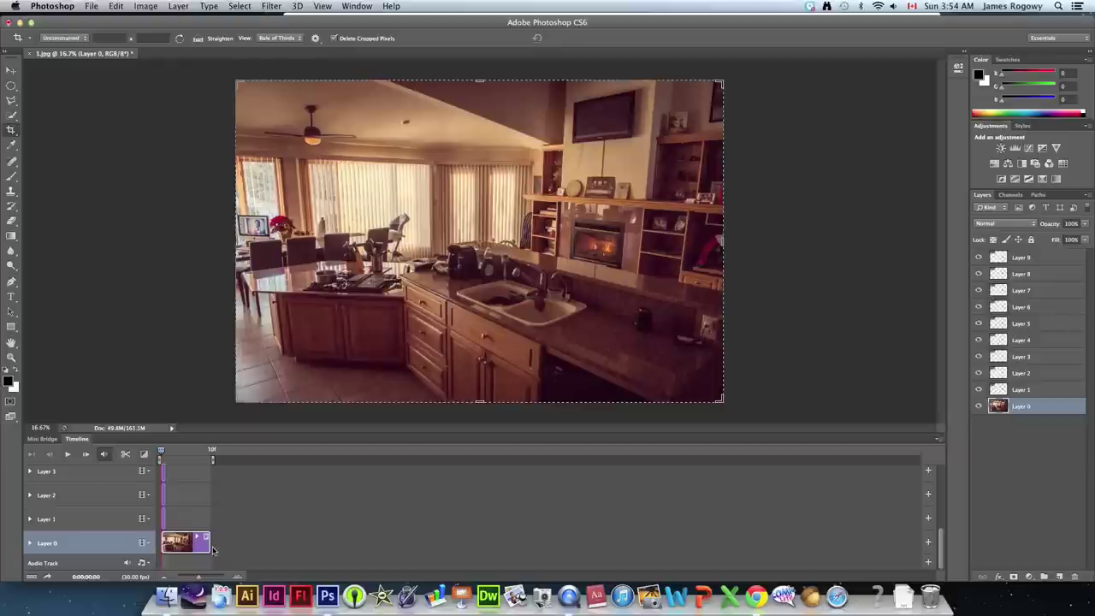
Line up the Layer 2 to Layer 9 clips consecutively after Layer 1 in one video group, and shorten Layer 0 to nine frames
mouse_move(199, 576)
left_mouse_down()
mouse_move(219, 579)
mouse_move(183, 582)
mouse_move(195, 580)
left_mouse_up()
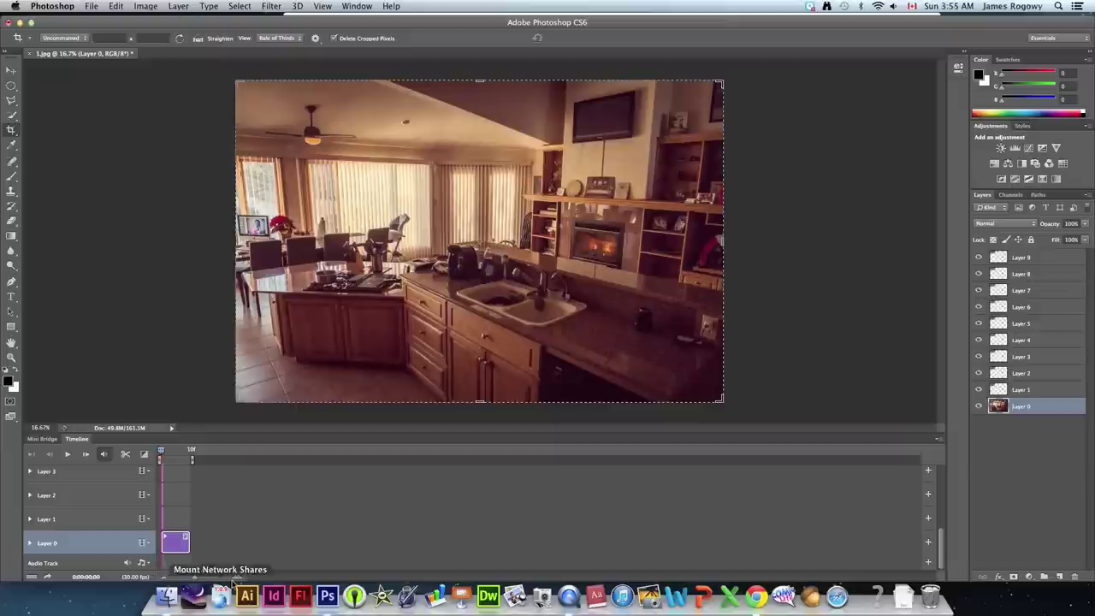
mouse_move(194, 581)
left_mouse_down()
mouse_move(185, 581)
mouse_move(213, 582)
left_mouse_up()
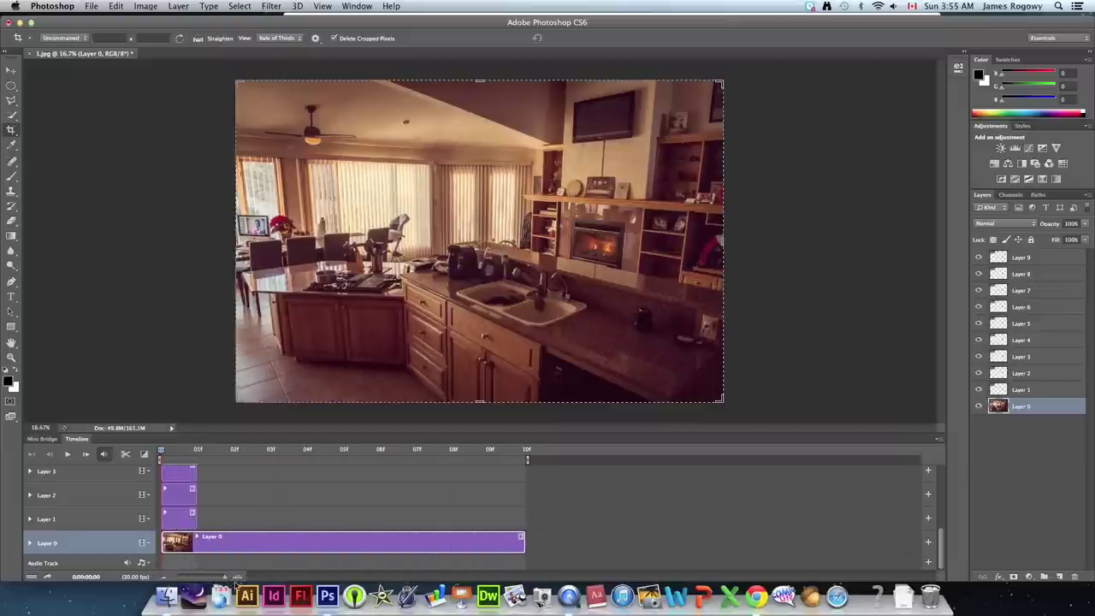
mouse_move(236, 583)
left_mouse_down()
mouse_move(175, 583)
mouse_move(228, 588)
left_mouse_up()
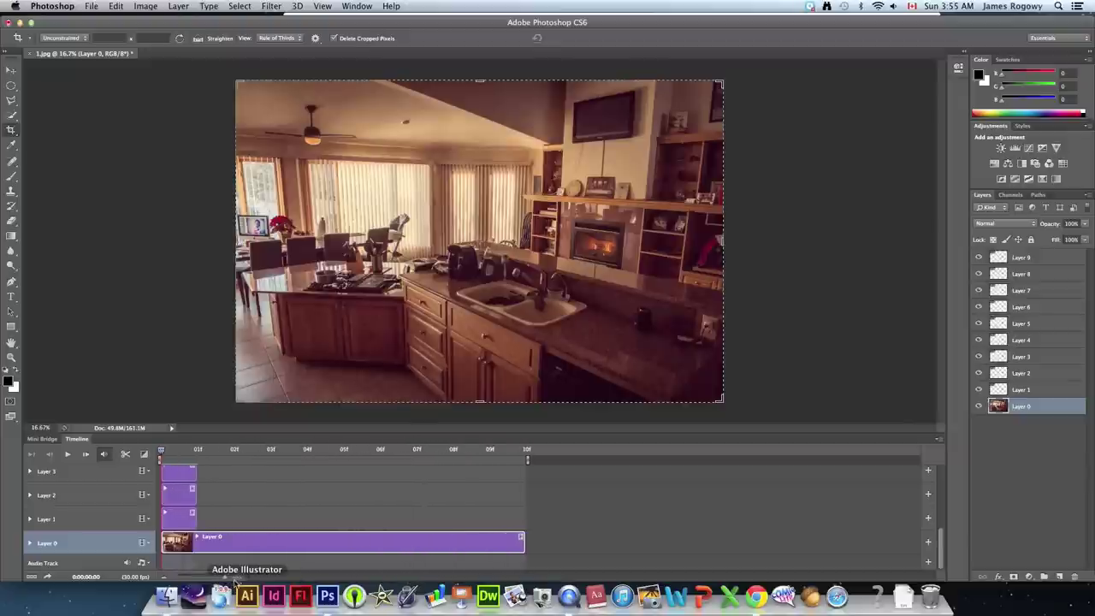
left_click(181, 496)
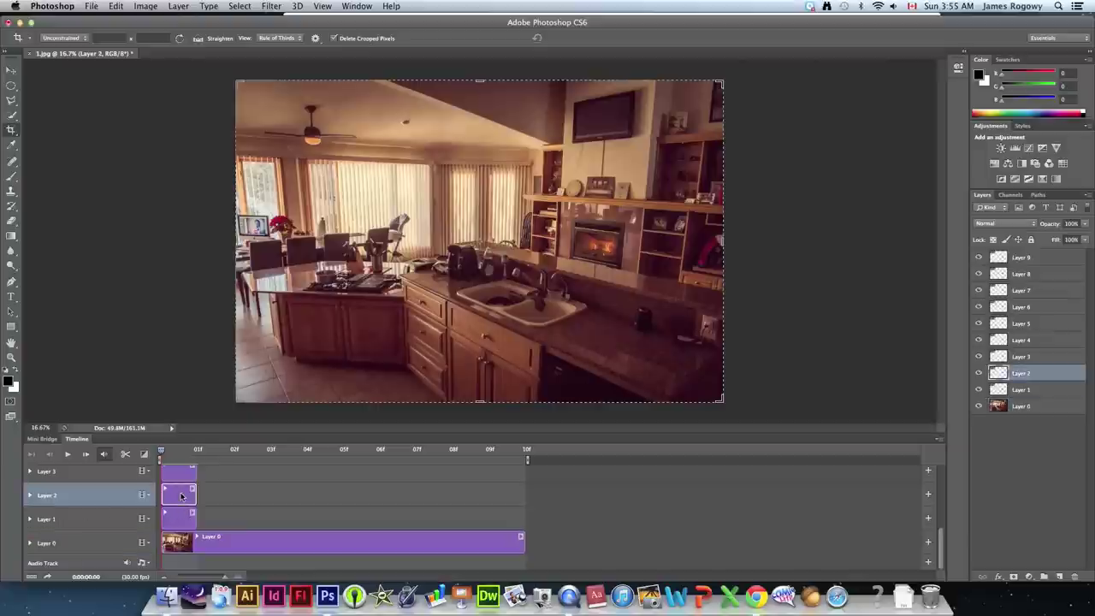
left_click_drag(181, 494, 256, 511)
left_click_drag(171, 493, 317, 517)
left_click_drag(179, 491, 338, 512)
left_click_drag(170, 492, 398, 516)
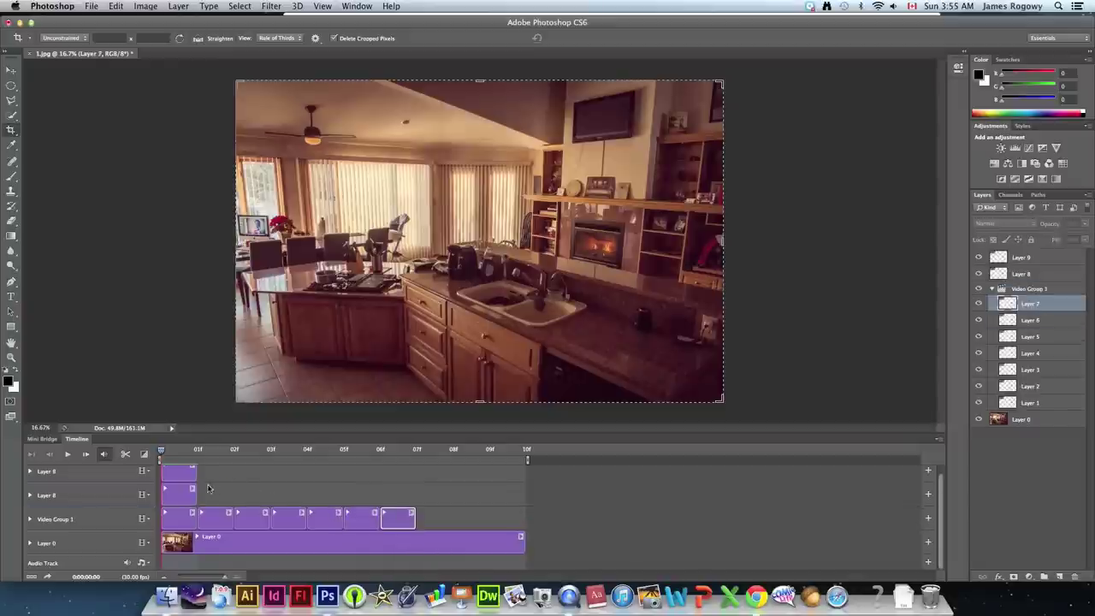
left_click_drag(179, 495, 424, 519)
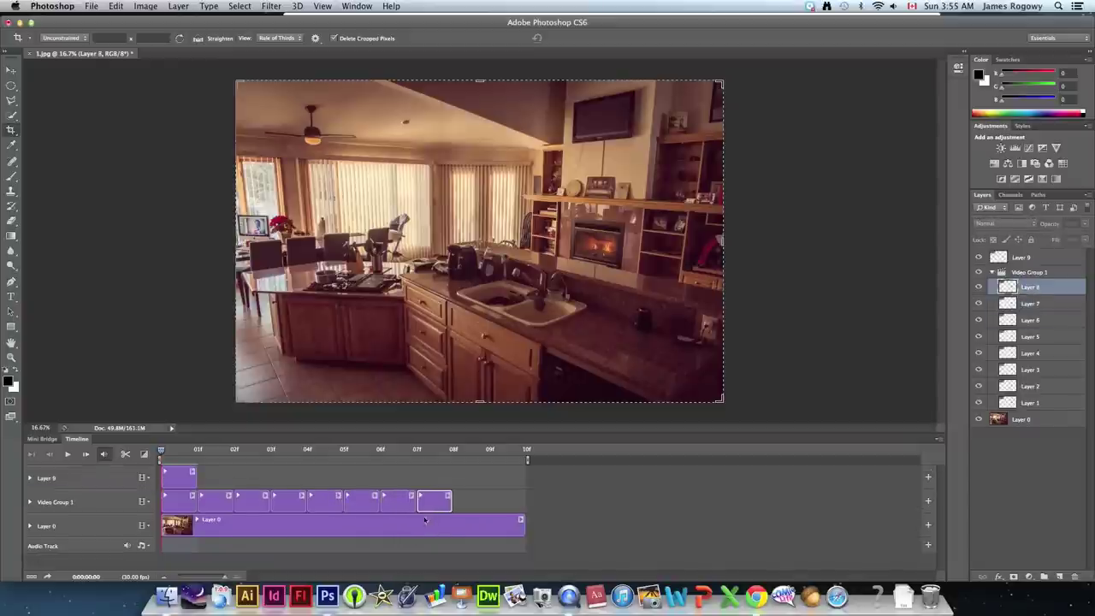
left_click_drag(191, 481, 499, 502)
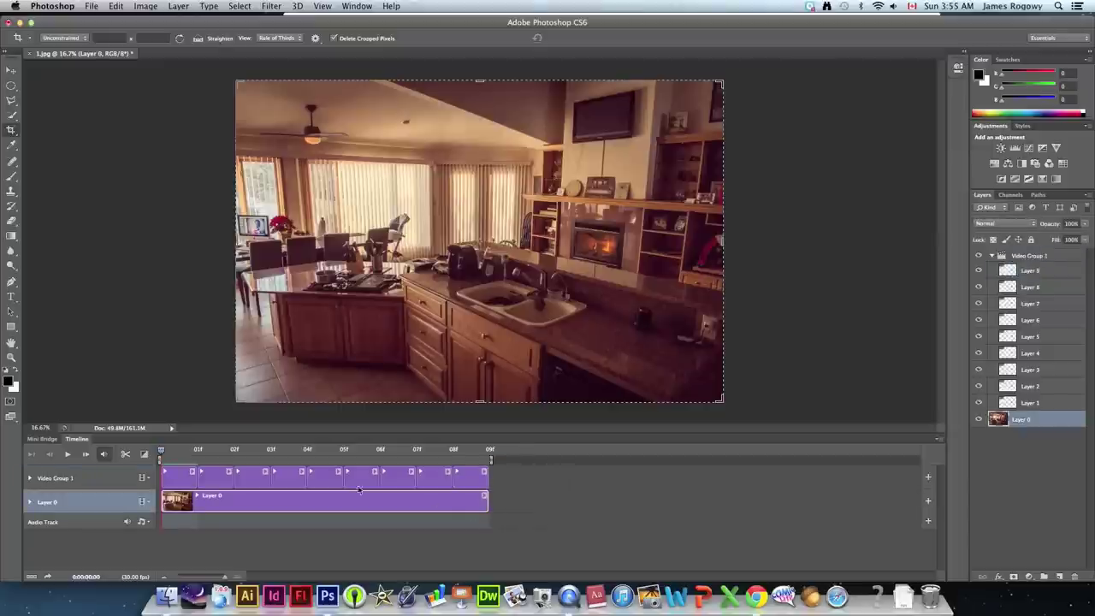
Scrub the playhead through the nine frames and back to the start to preview the fan and fireplace motion
left_click_drag(161, 453, 484, 496)
left_click_drag(407, 458, 101, 477)
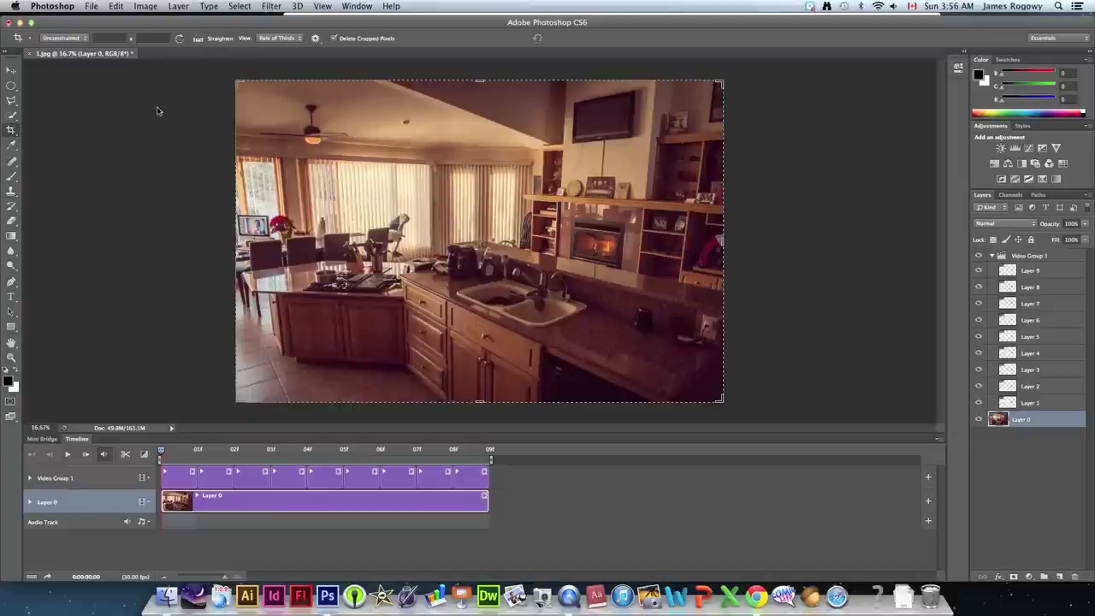
Check the scaled screen resolutions in the System Preferences display settings, closing the settings and restoring the Photoshop window to its place
left_click(15, 6)
left_click(30, 60)
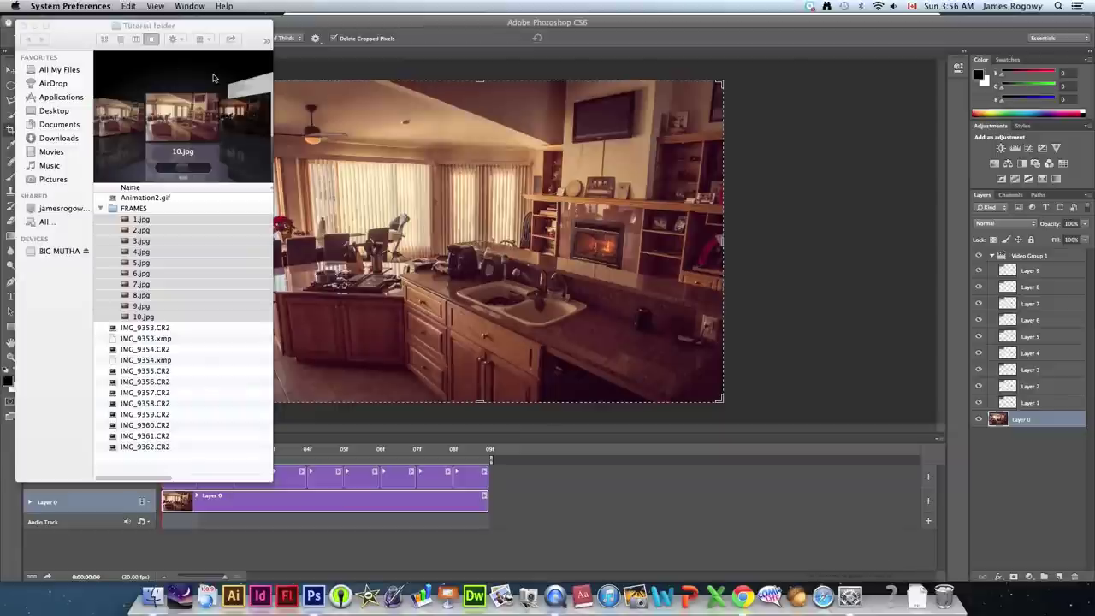
left_click(379, 38)
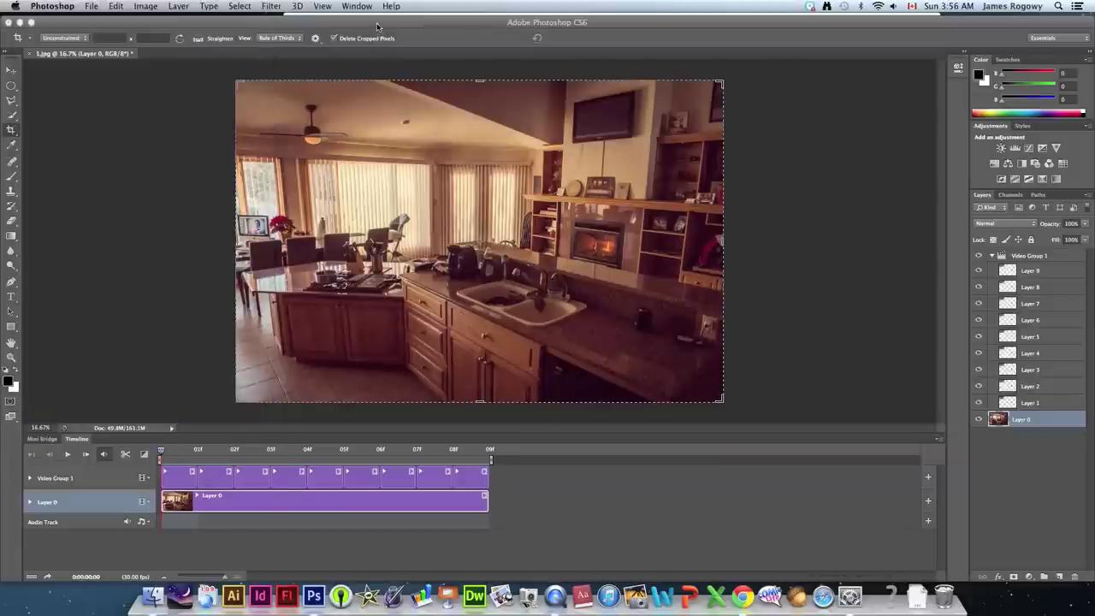
left_click_drag(382, 23, 385, 412)
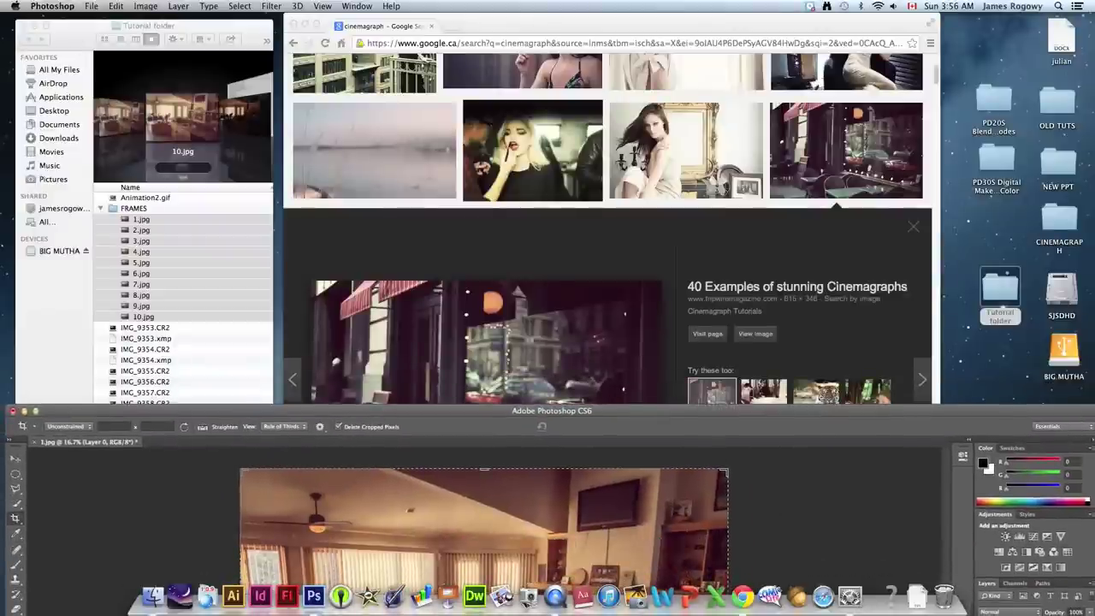
left_click(13, 7)
left_click(49, 59)
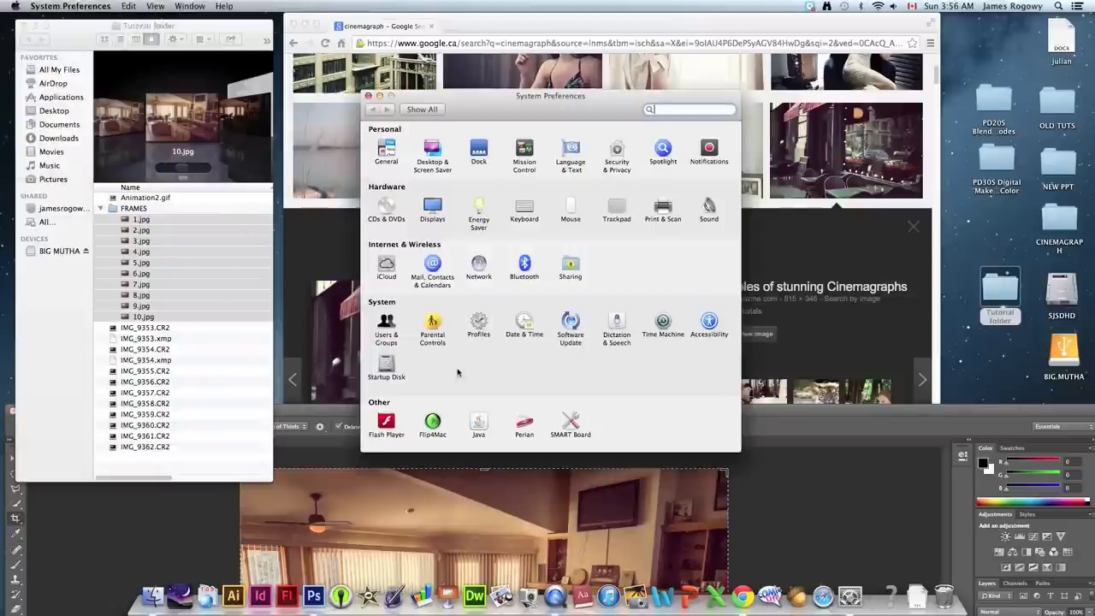
left_click(433, 208)
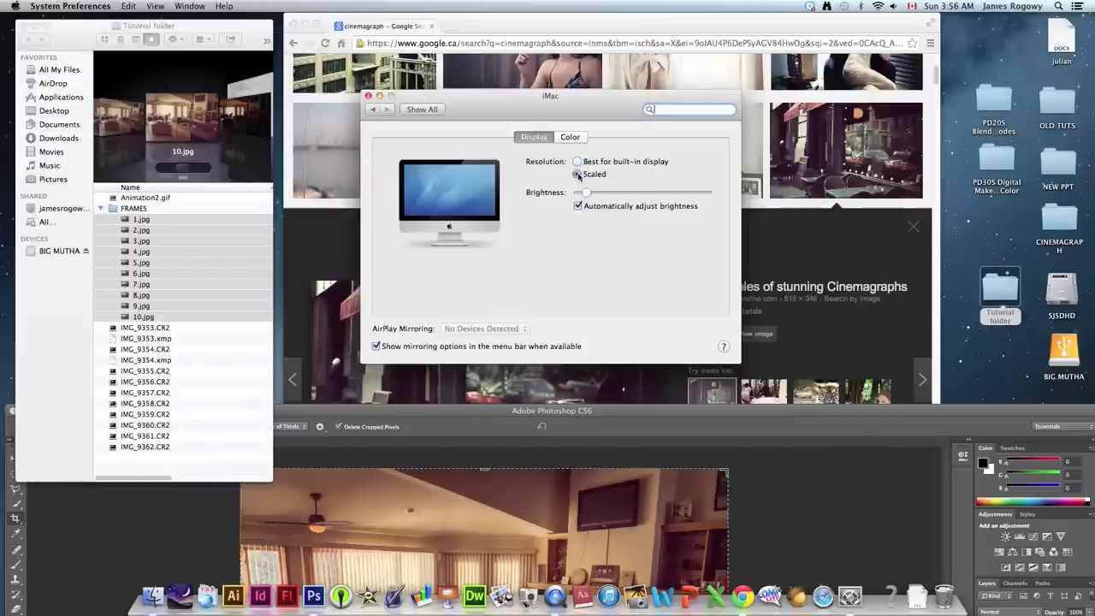
left_click(577, 173)
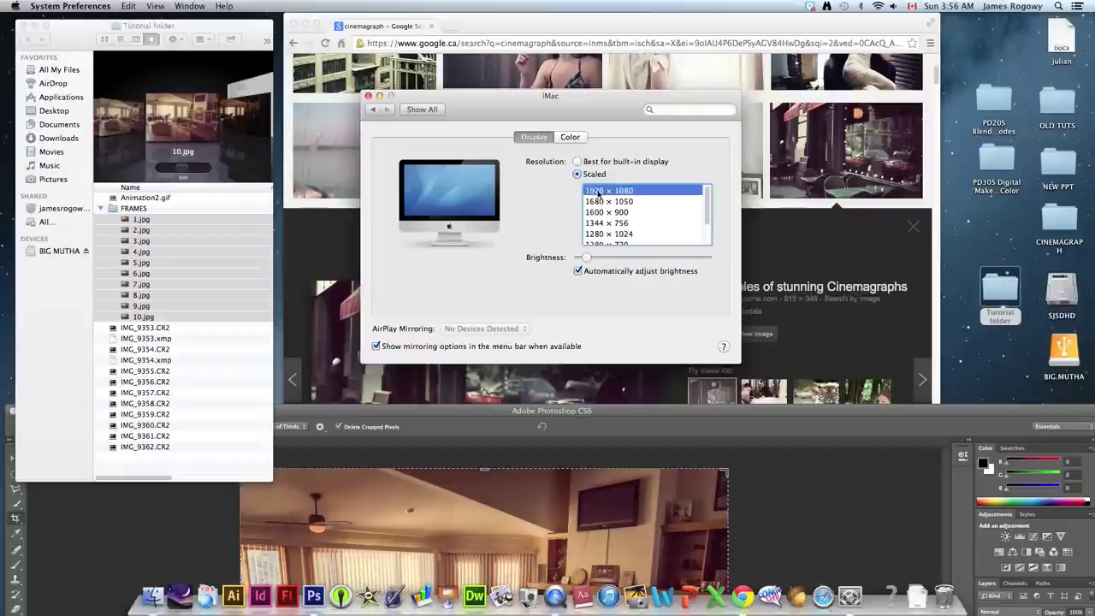
left_click(368, 97)
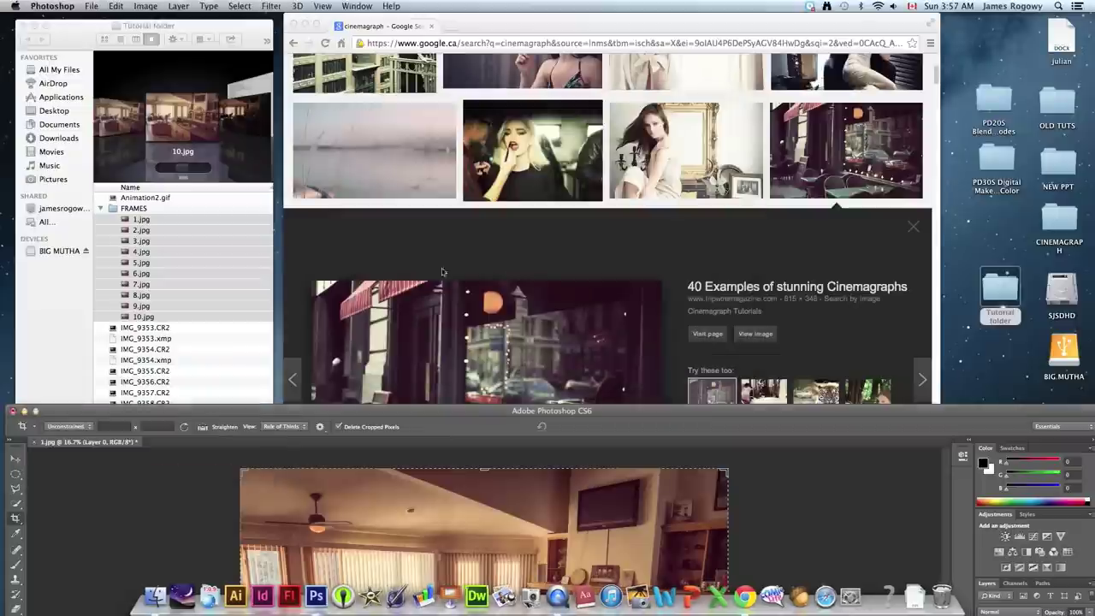
left_click_drag(427, 415, 427, 26)
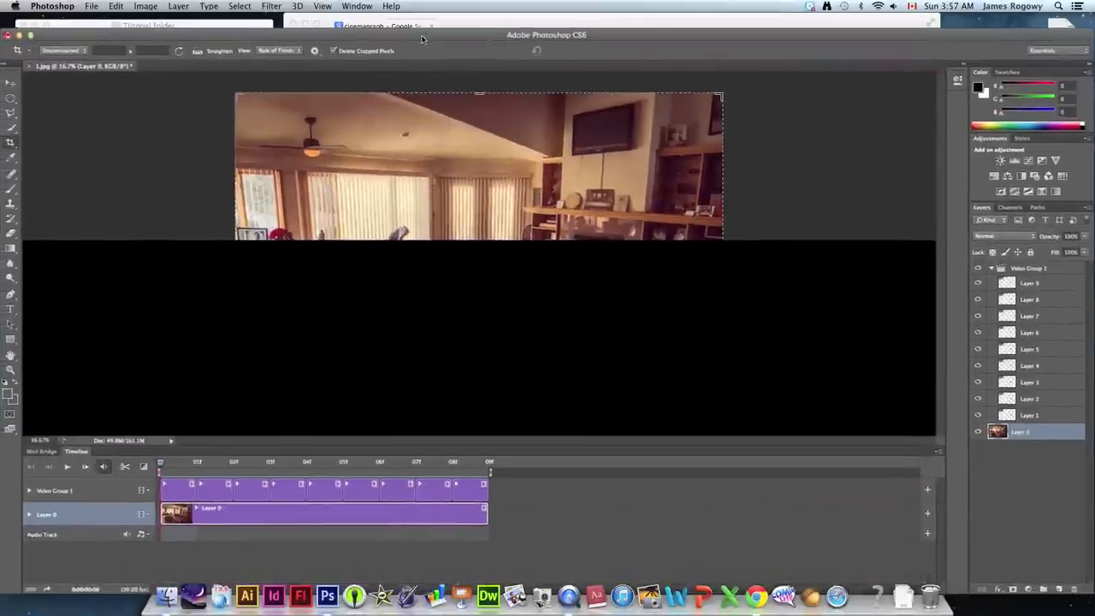
Resize the image to 1920 pixels wide with constrained proportions and fit it to the view
left_click(145, 7)
left_click(163, 106)
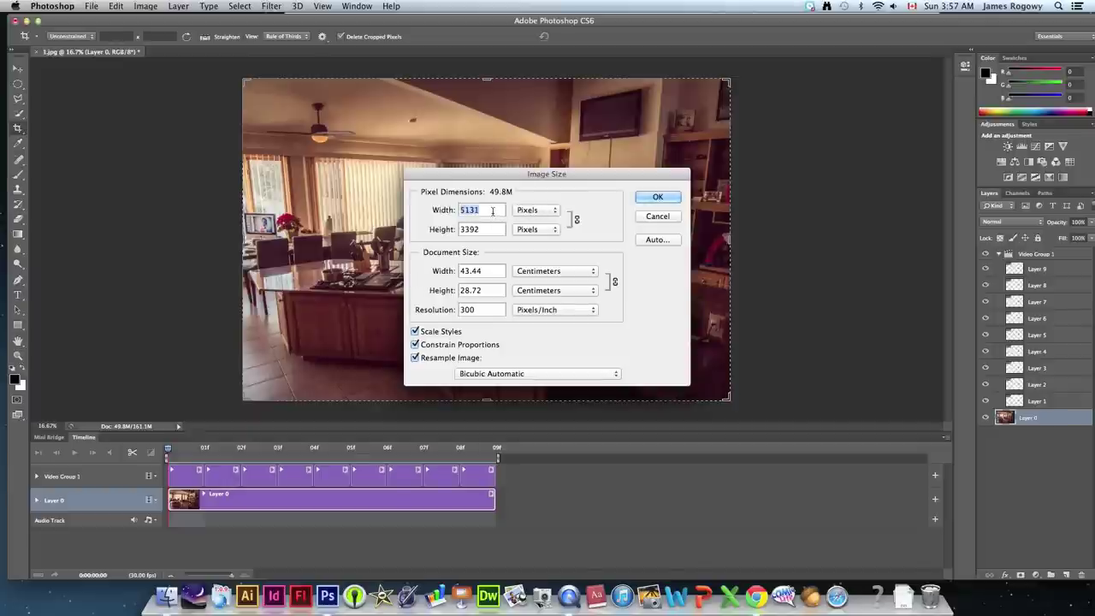
type("1920")
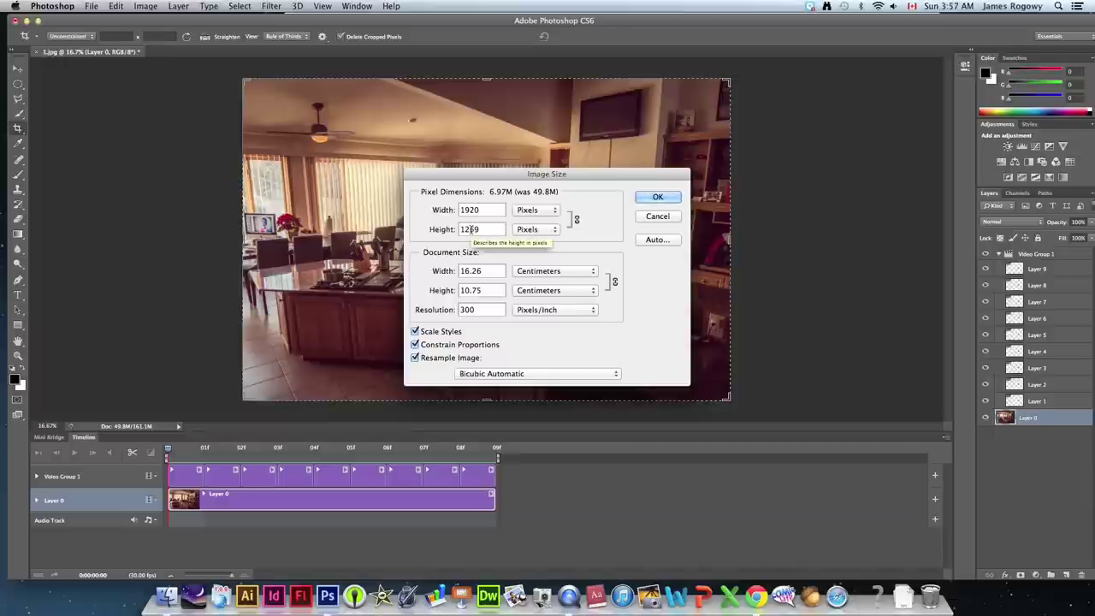
left_click(656, 198)
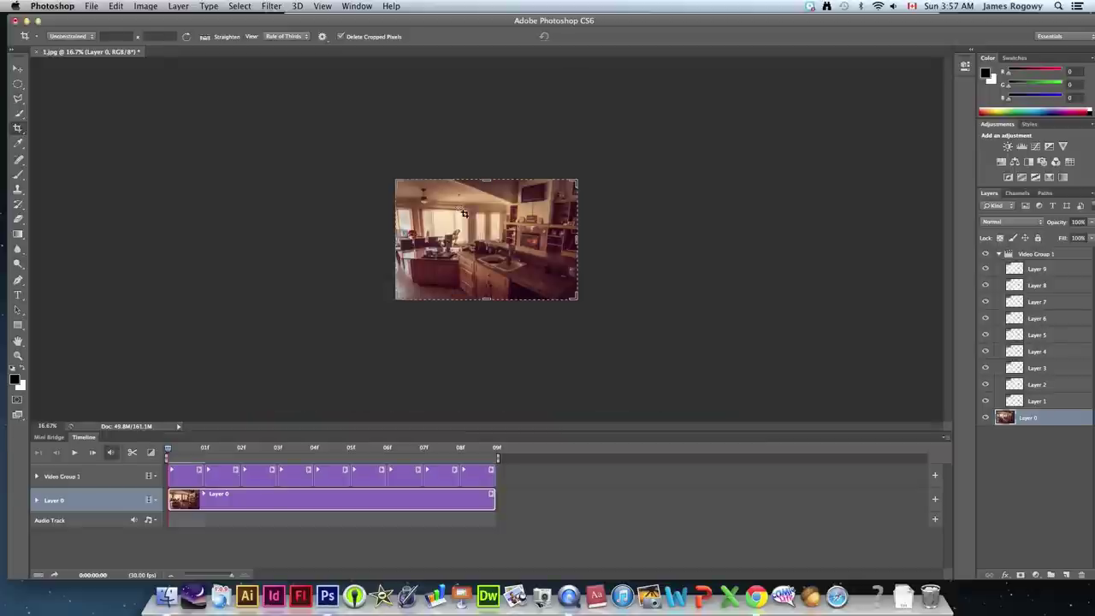
key("super+0")
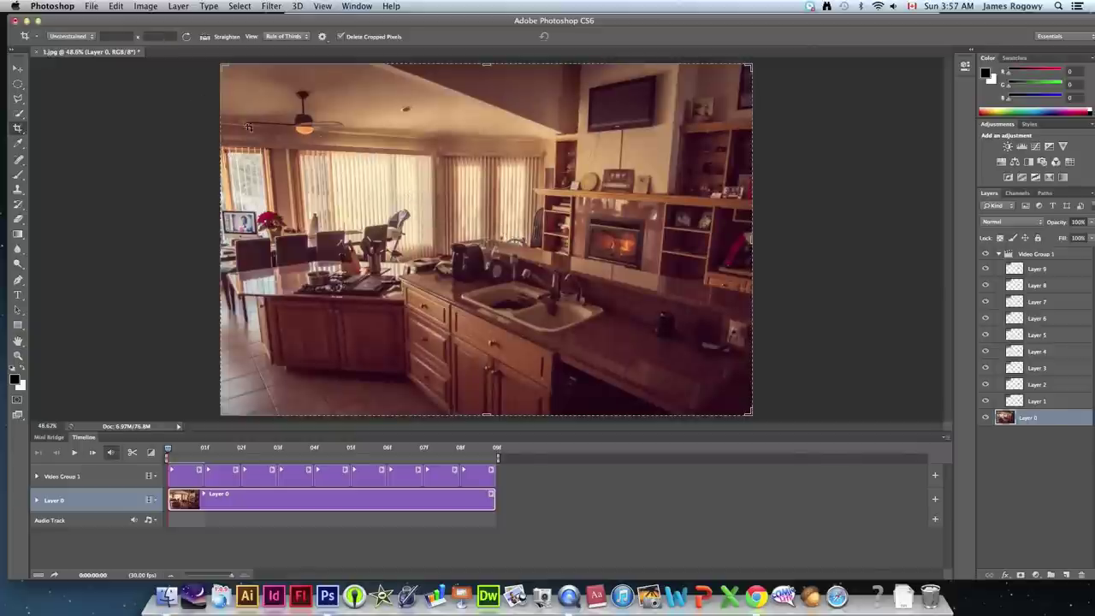
Set the canvas height to 1080 pixels with the width at 1920 pixels, accepting the clipping
left_click(145, 7)
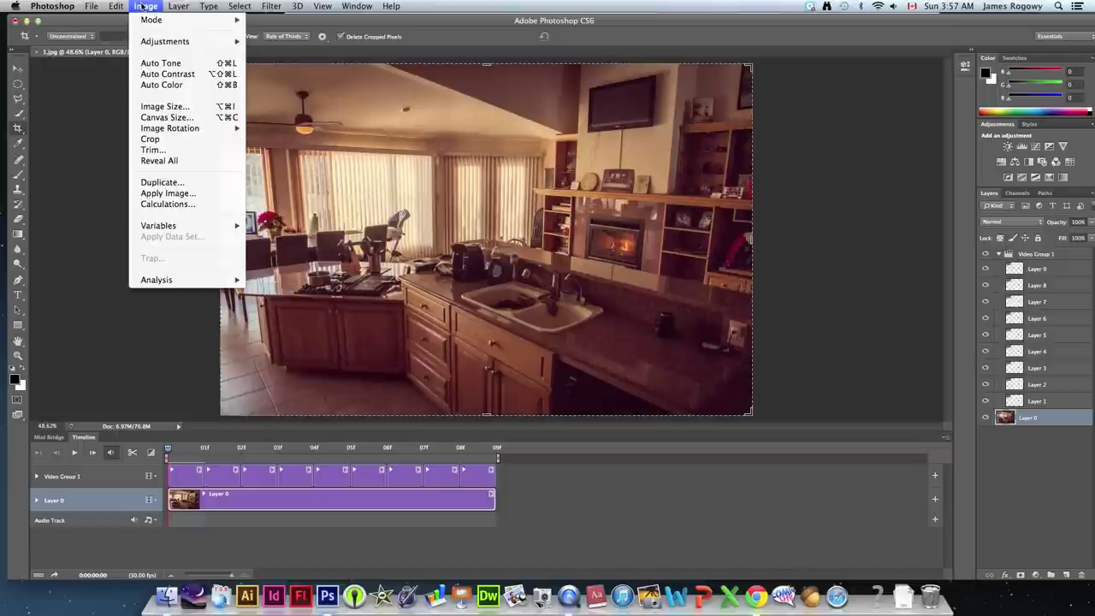
left_click(168, 117)
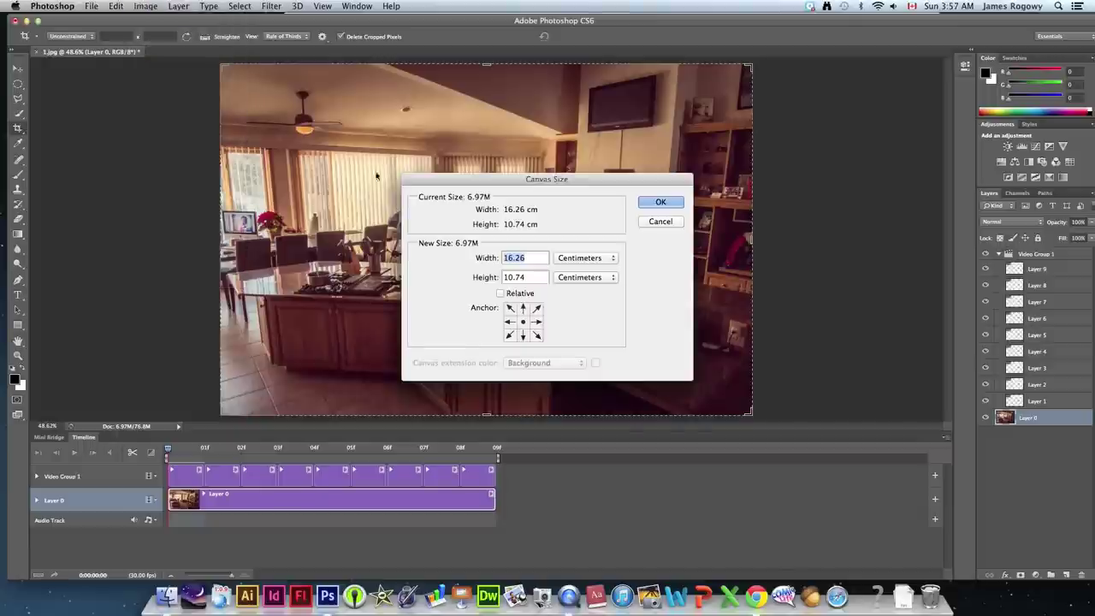
left_click(587, 259)
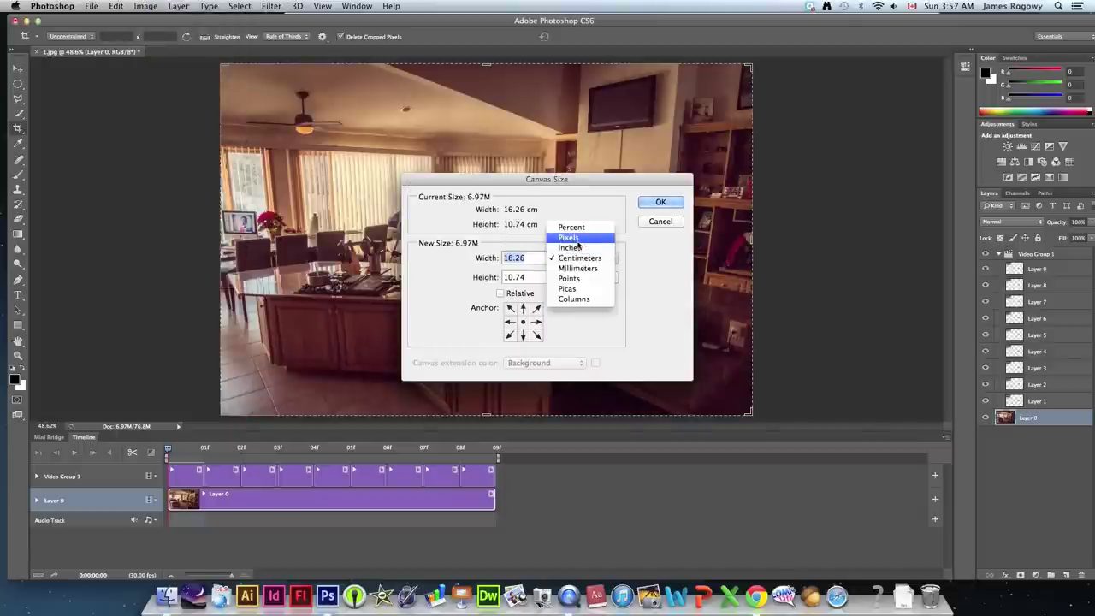
left_click(576, 241)
key("Tab")
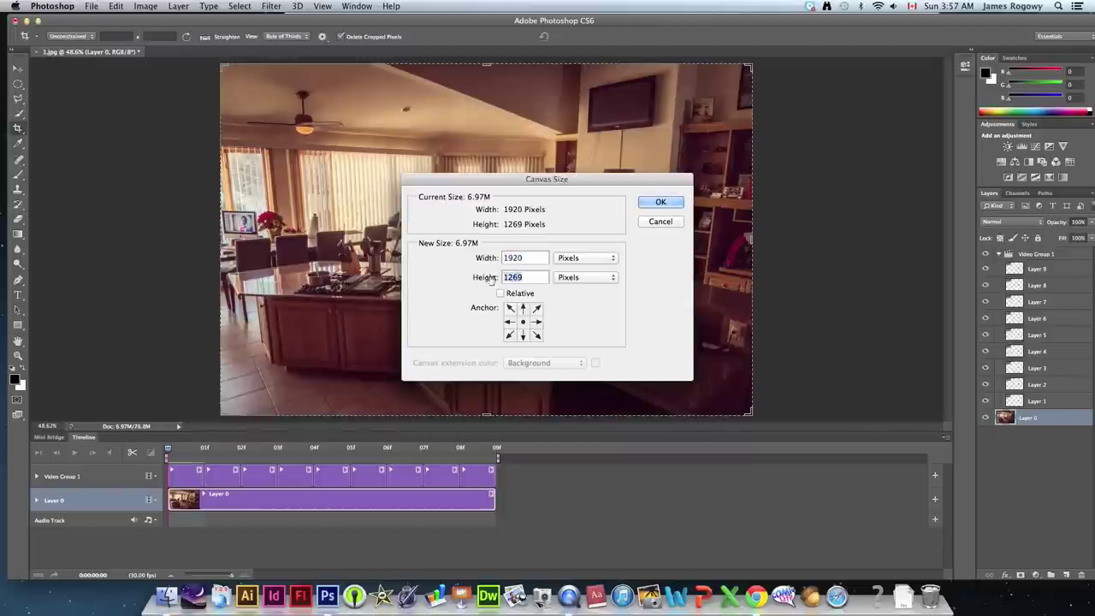
type("1080")
left_click(647, 207)
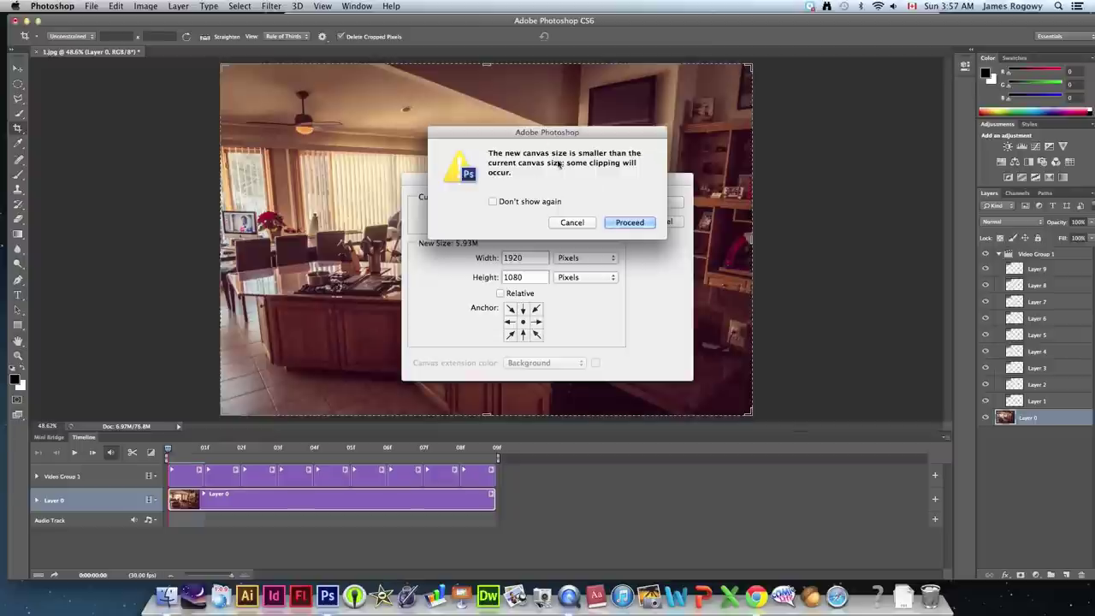
left_click(629, 224)
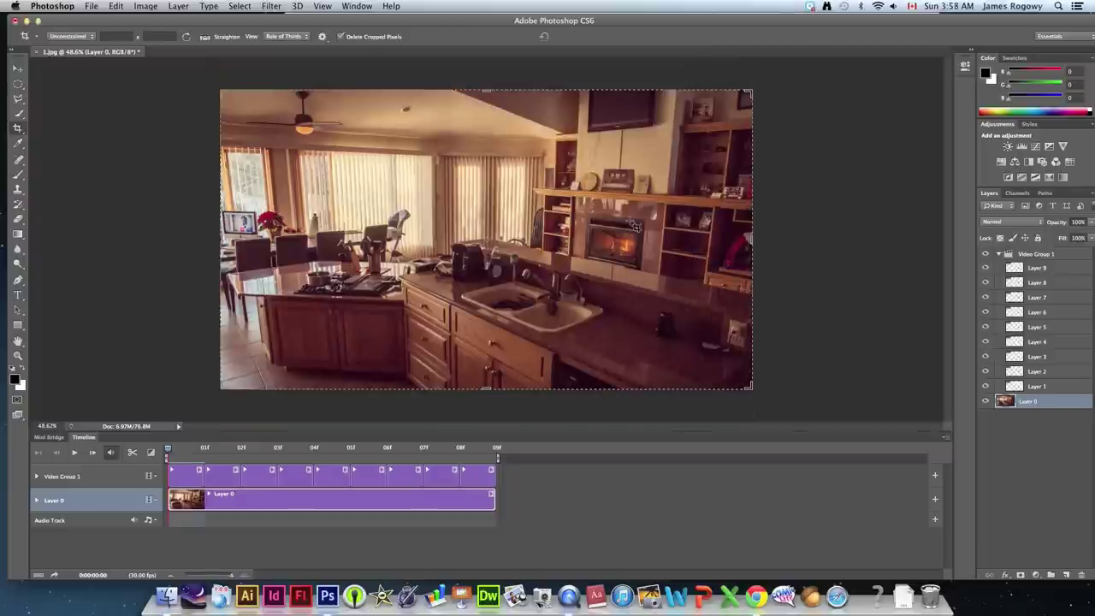
Switch from the Crop tool to the Move tool, discarding the crop preview without cropping the image
left_click(485, 260)
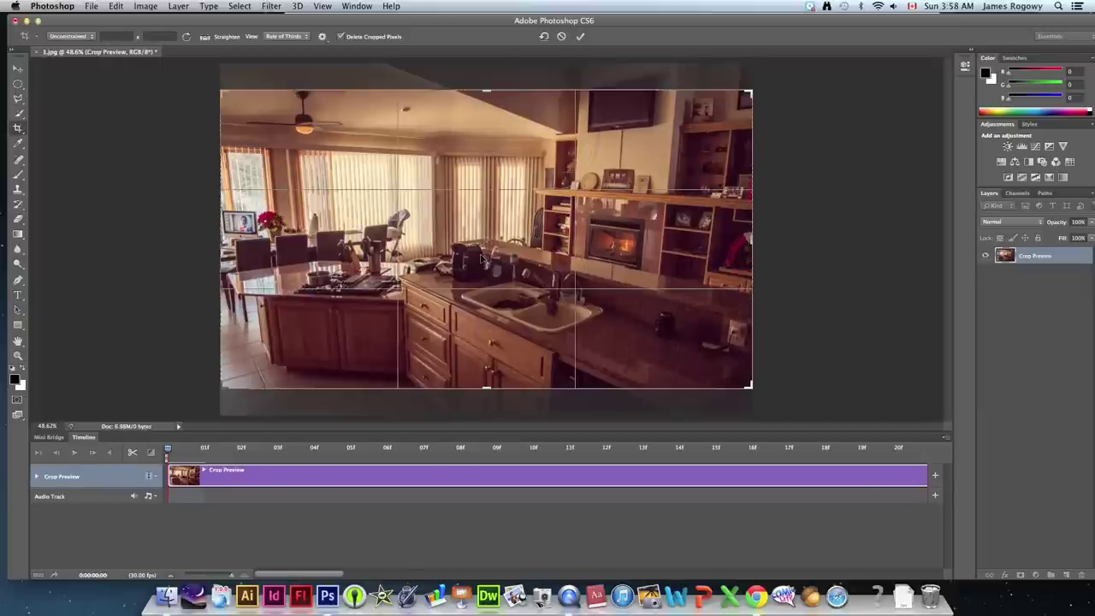
left_click(17, 68)
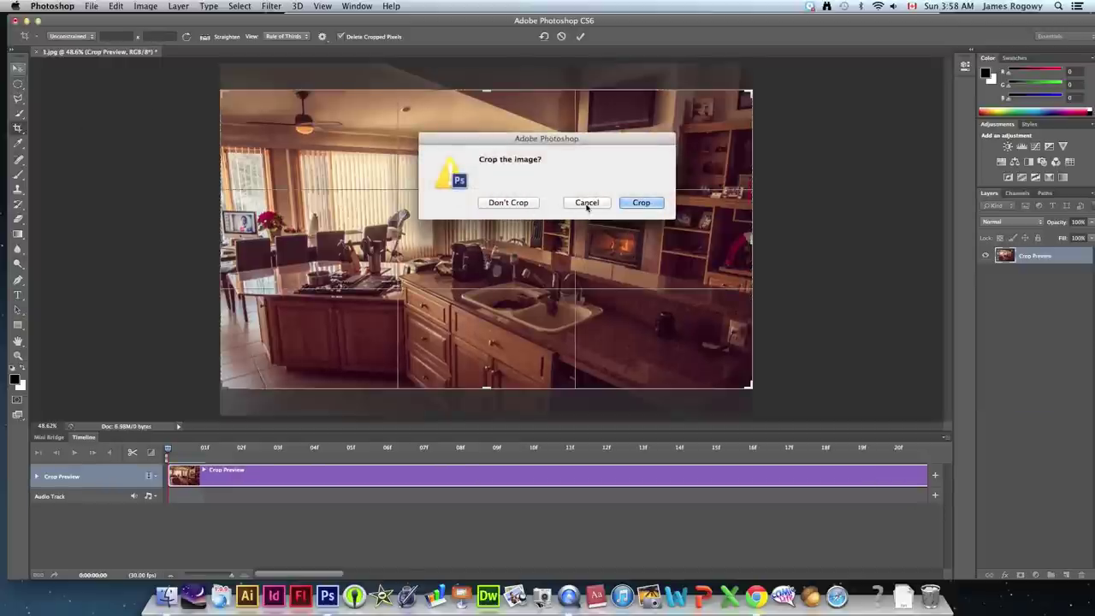
left_click(509, 202)
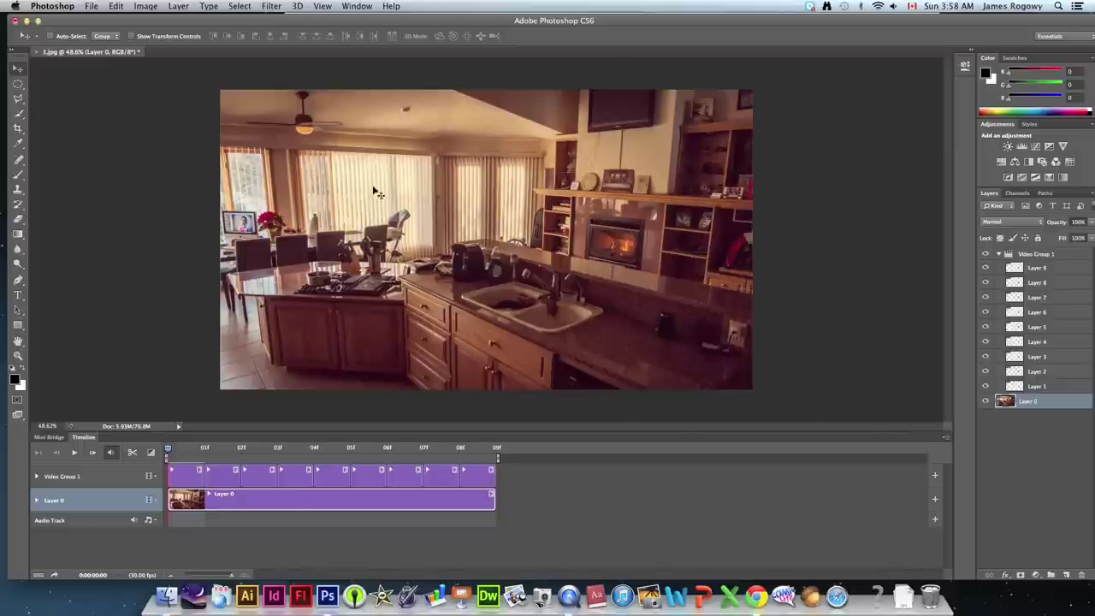
Start a Save for Web GIF export of the animation and set its looping option to Forever
left_click(90, 5)
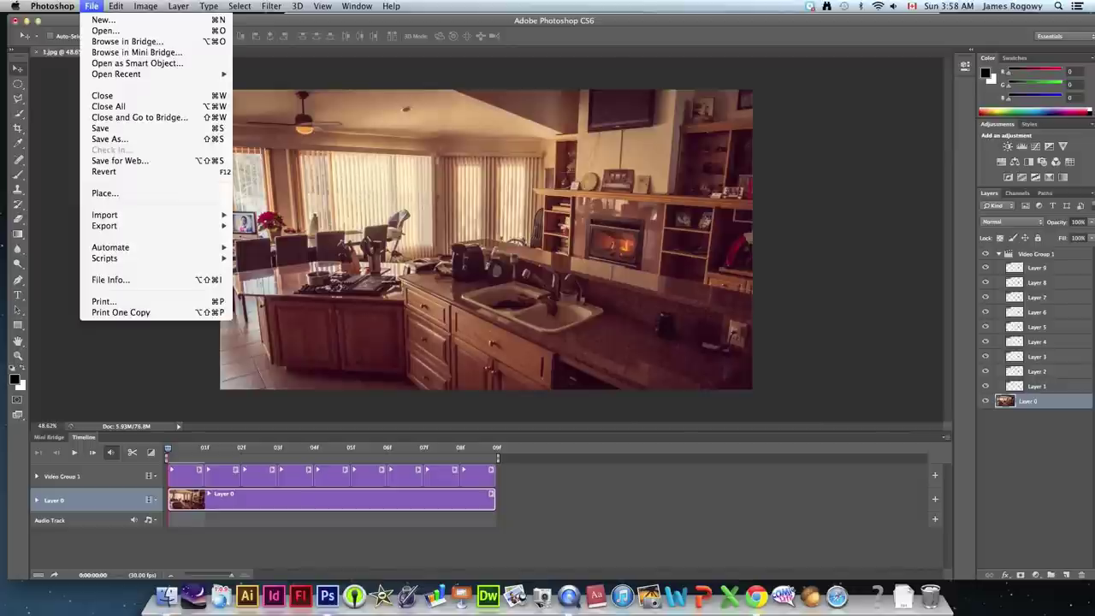
left_click(120, 160)
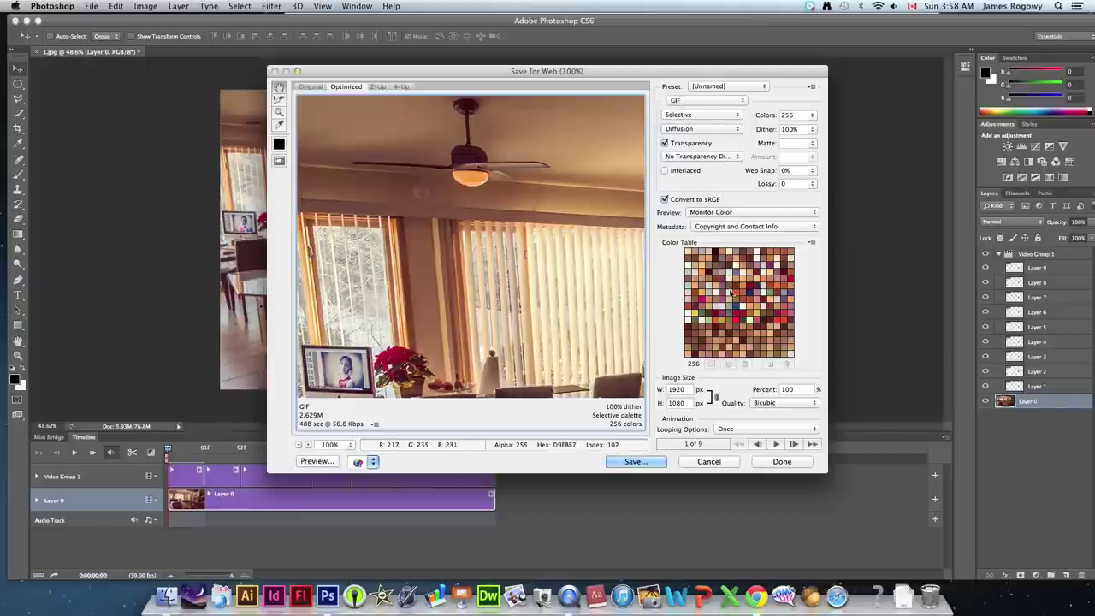
left_click(733, 430)
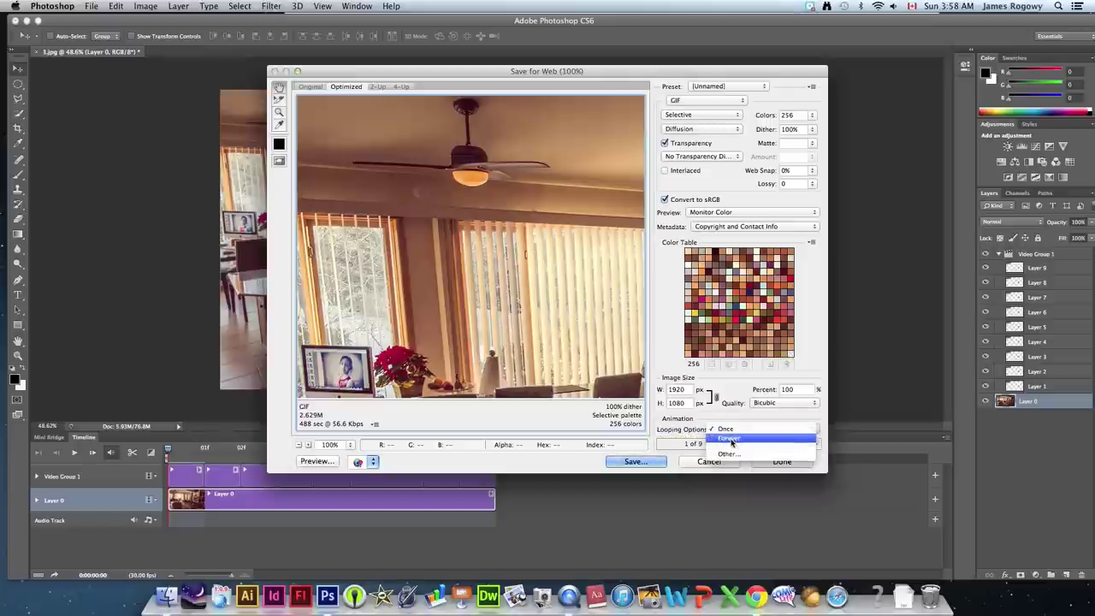
left_click(730, 438)
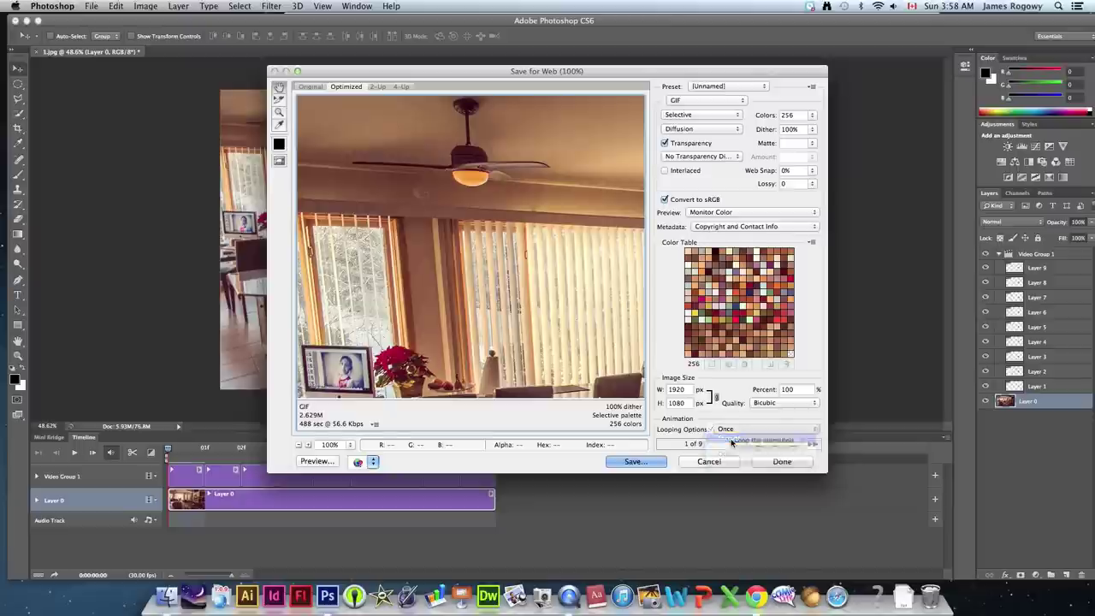
Save the optimized GIF to the Desktop as cinemagraph.gif
left_click(641, 463)
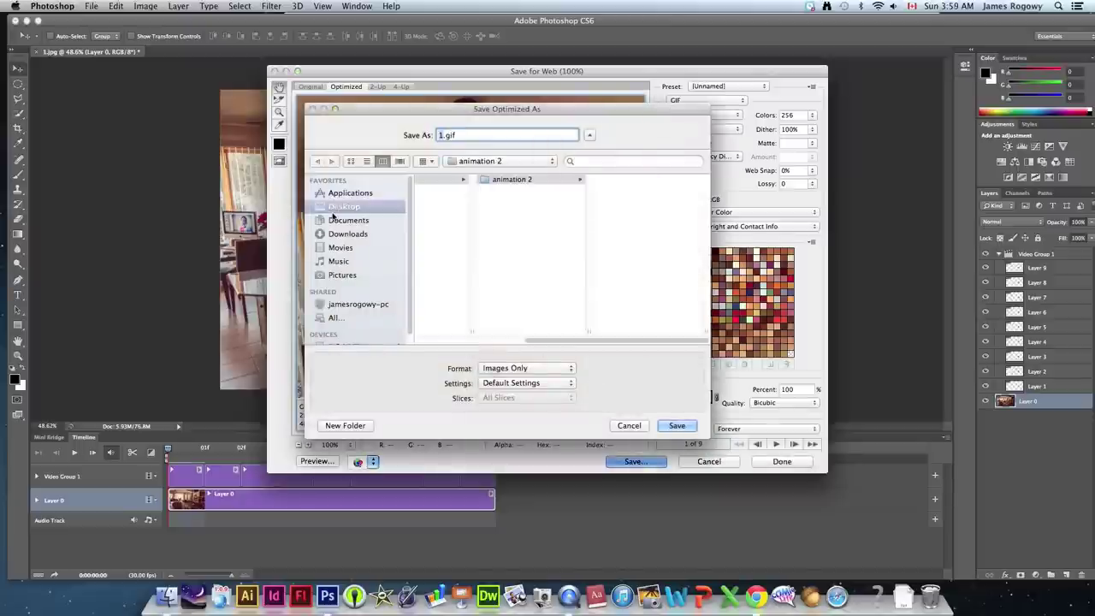
left_click(341, 207)
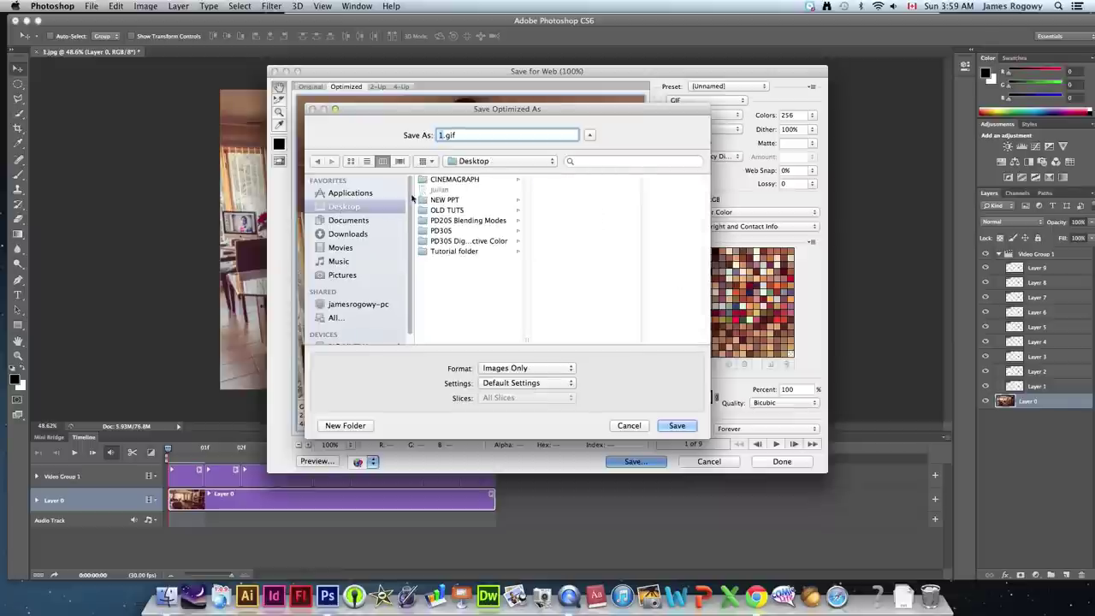
type("animation")
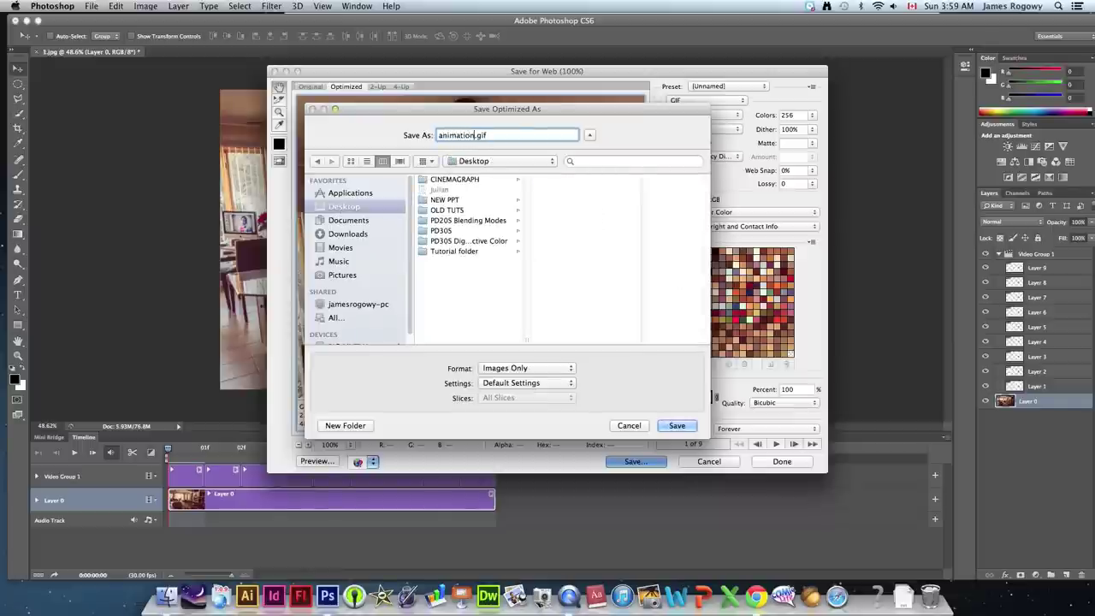
key("BackSpace")
key("BackSpace")
key("BackSpace")
key("BackSpace")
key("BackSpace")
key("BackSpace")
key("BackSpace")
type("cinemagraph")
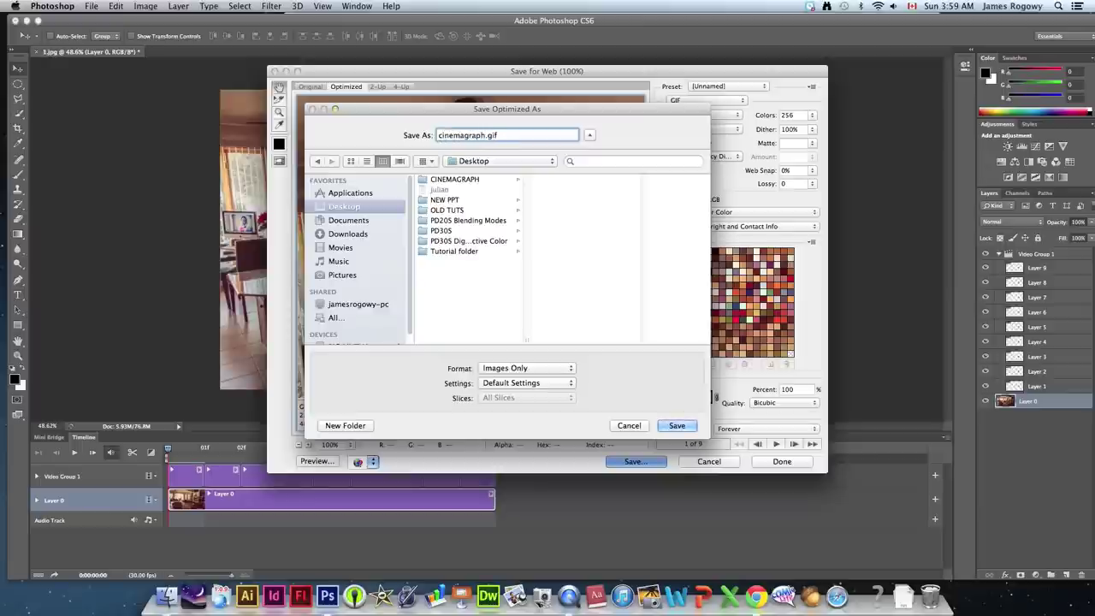
key("Return")
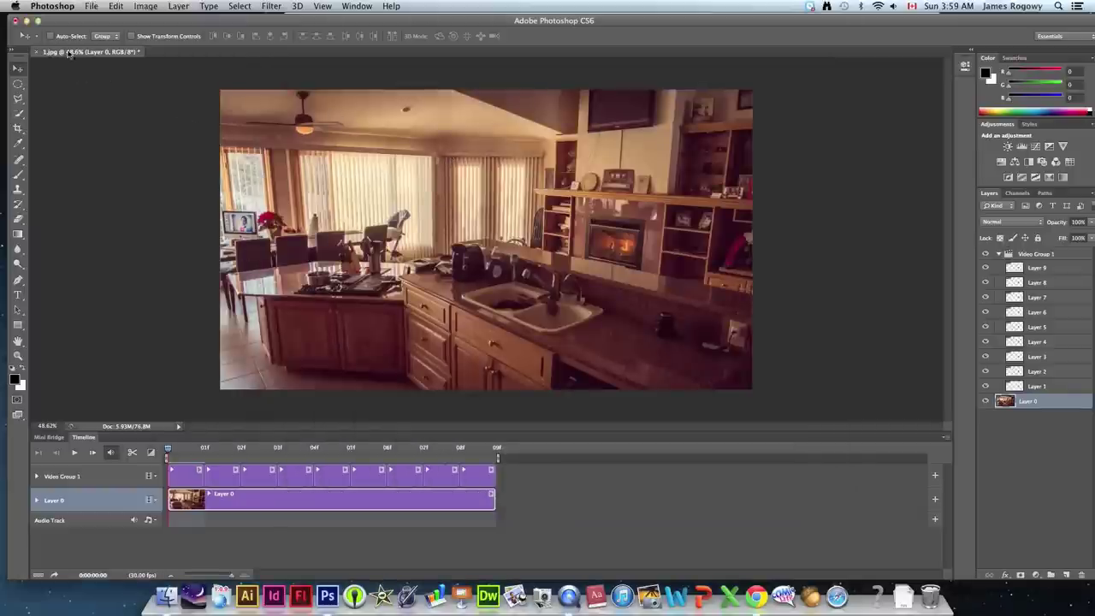
Save the layered document as Cinemagraph.psd in the FRAMES folder, with Maximize Compatibility enabled
left_click(91, 6)
left_click(112, 142)
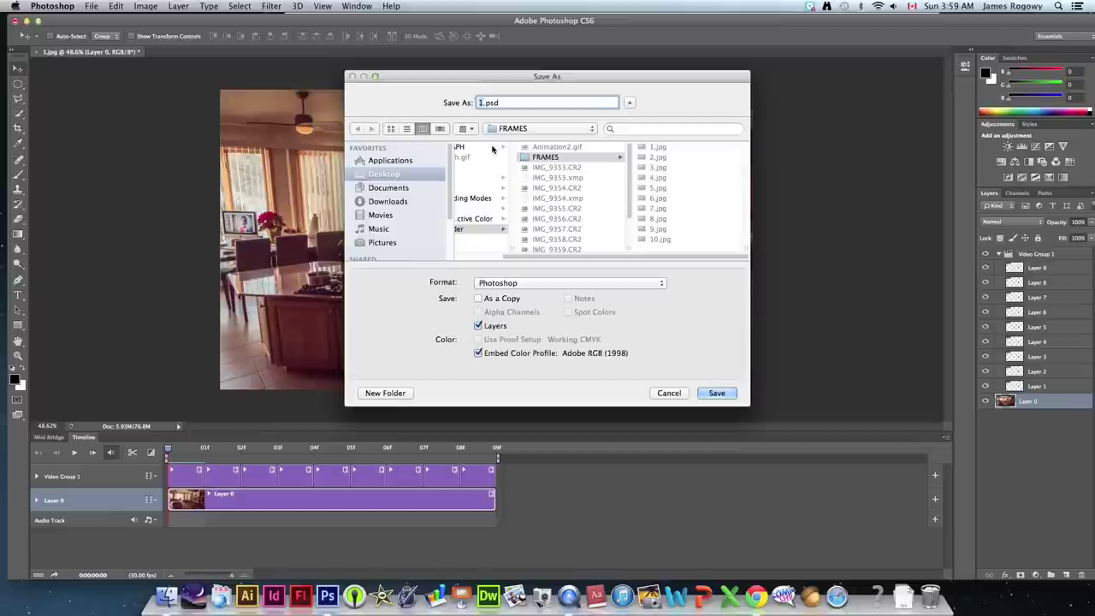
type("Cina")
key("BackSpace")
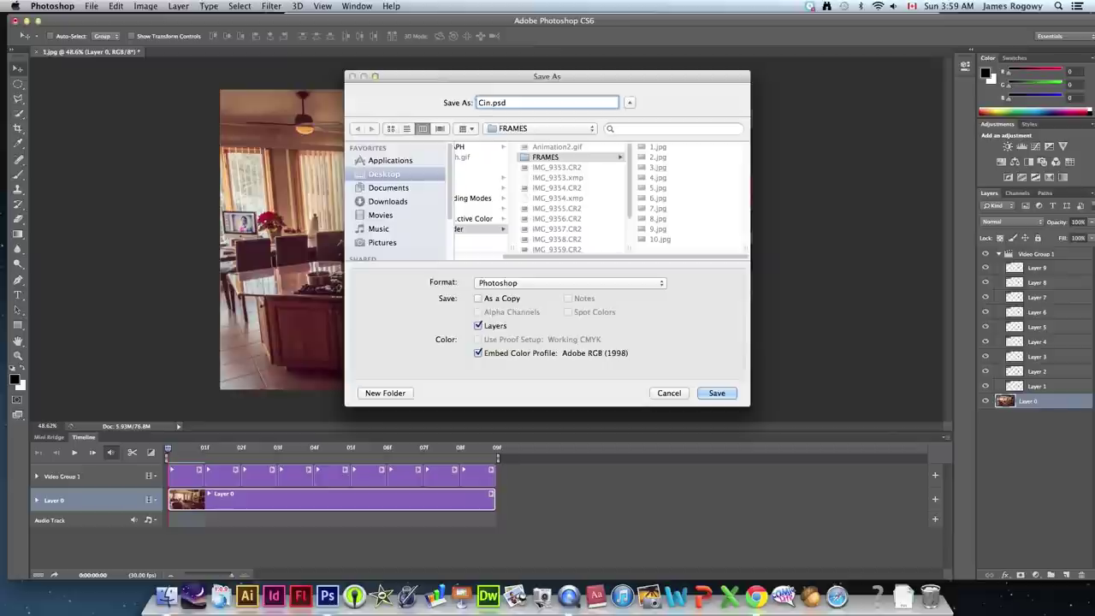
type("emagraph")
left_click(716, 393)
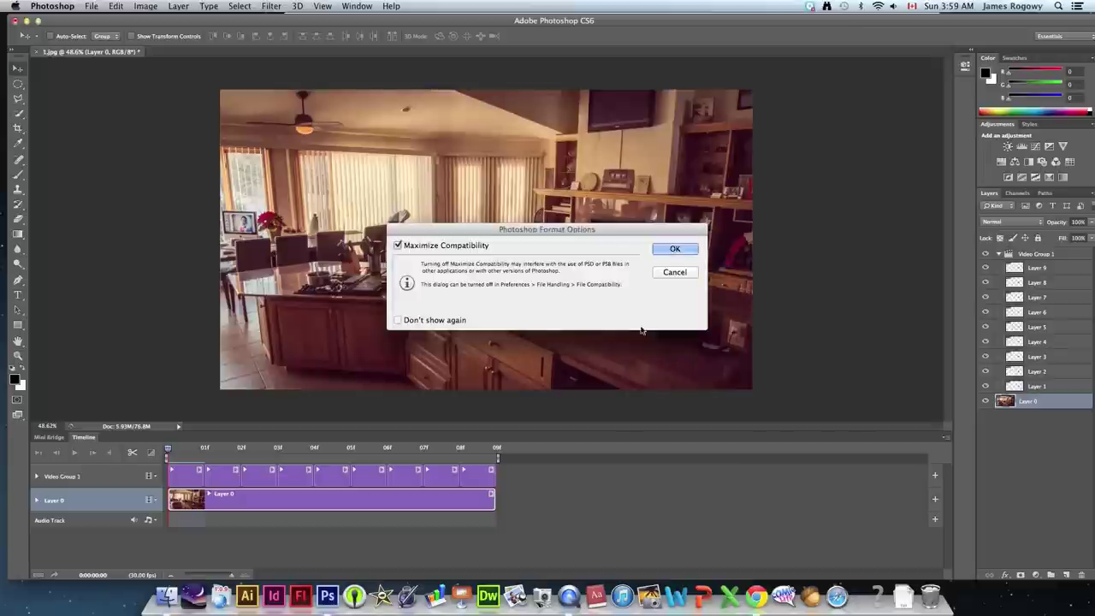
left_click(676, 249)
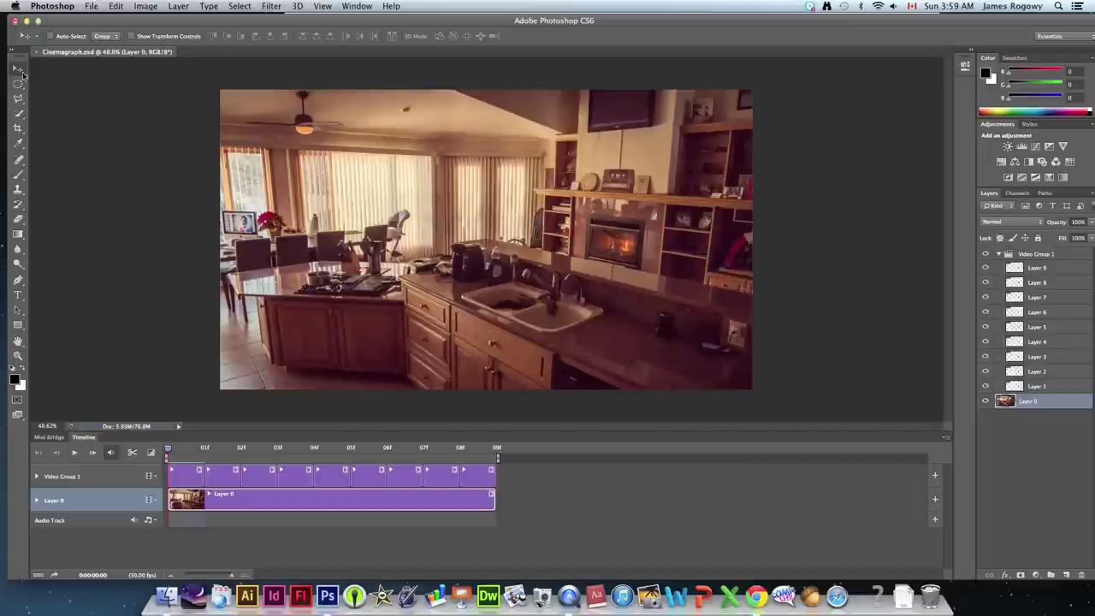
Quit Photoshop and close the browser window showing the cinemagraph image search
left_click(52, 6)
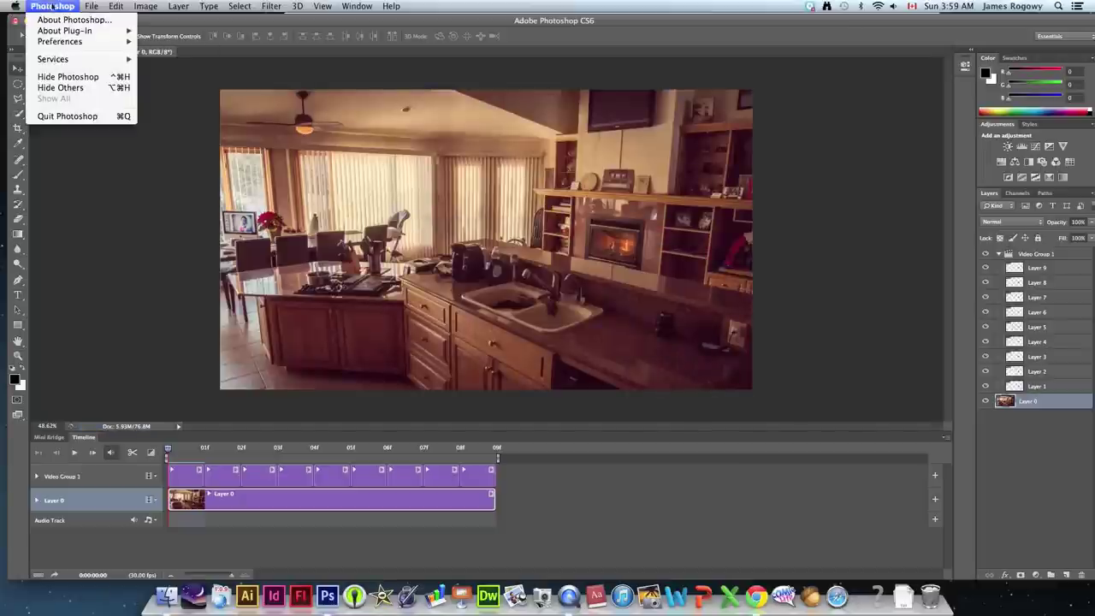
left_click(63, 117)
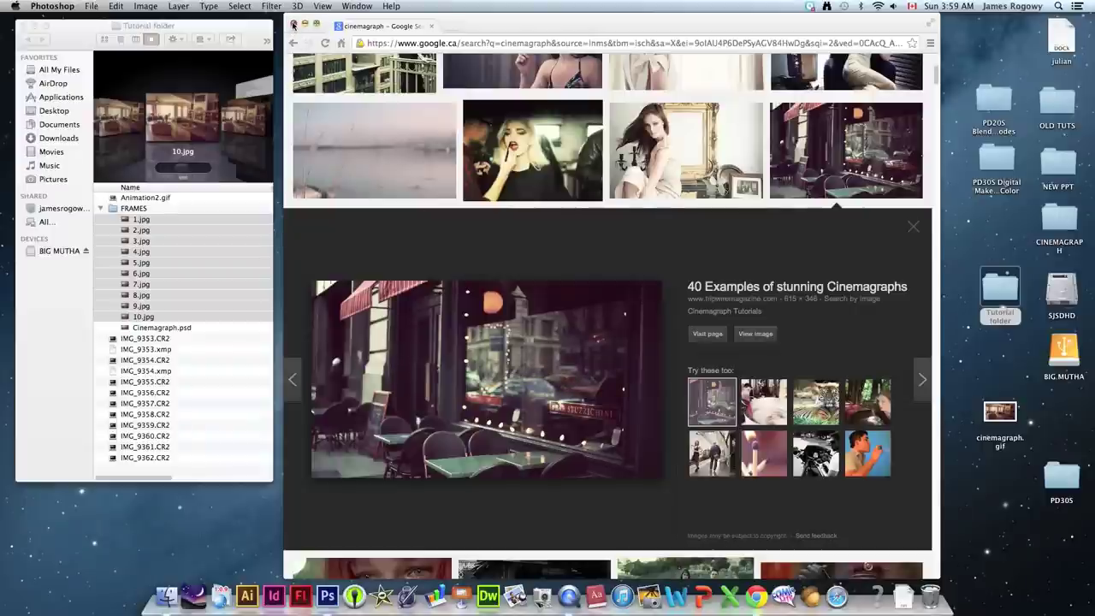
left_click(293, 25)
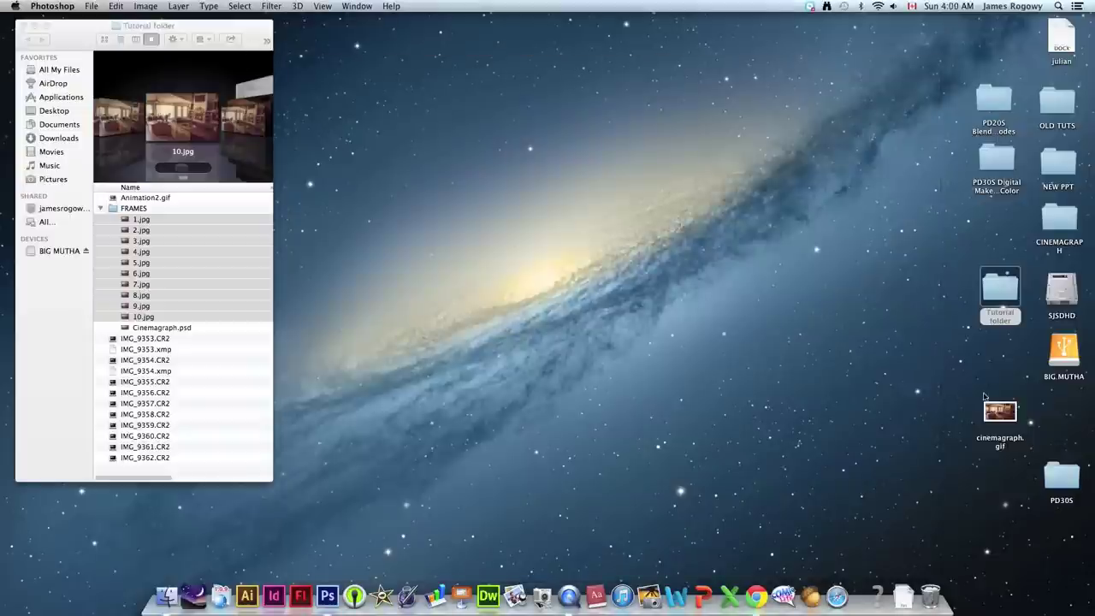
Preview the exported cinemagraph.gif from the desktop, including in full screen, and close the preview
left_click(998, 413)
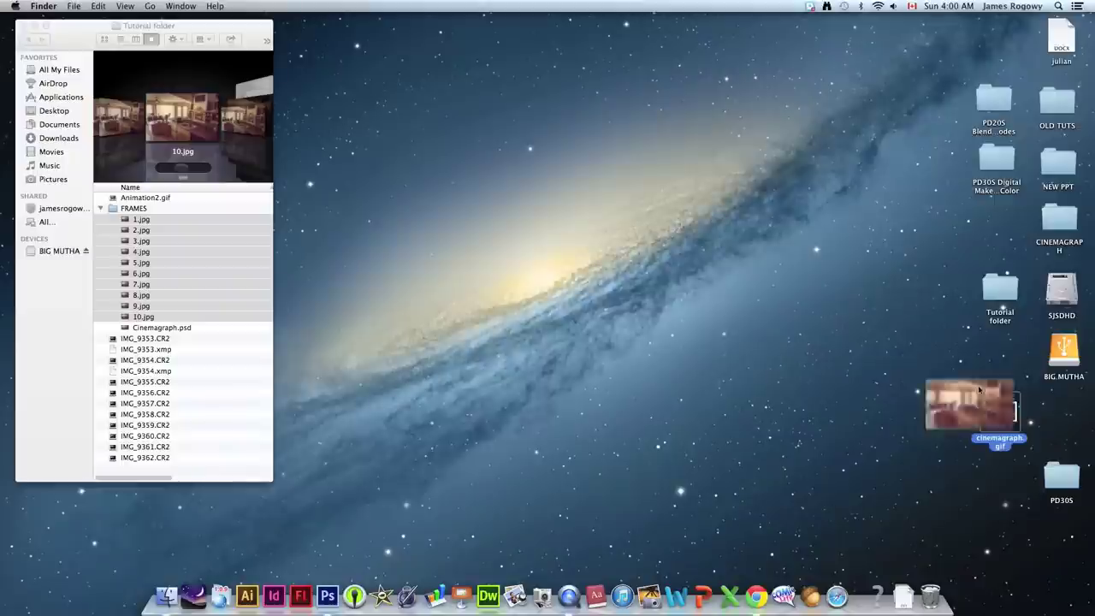
key("space")
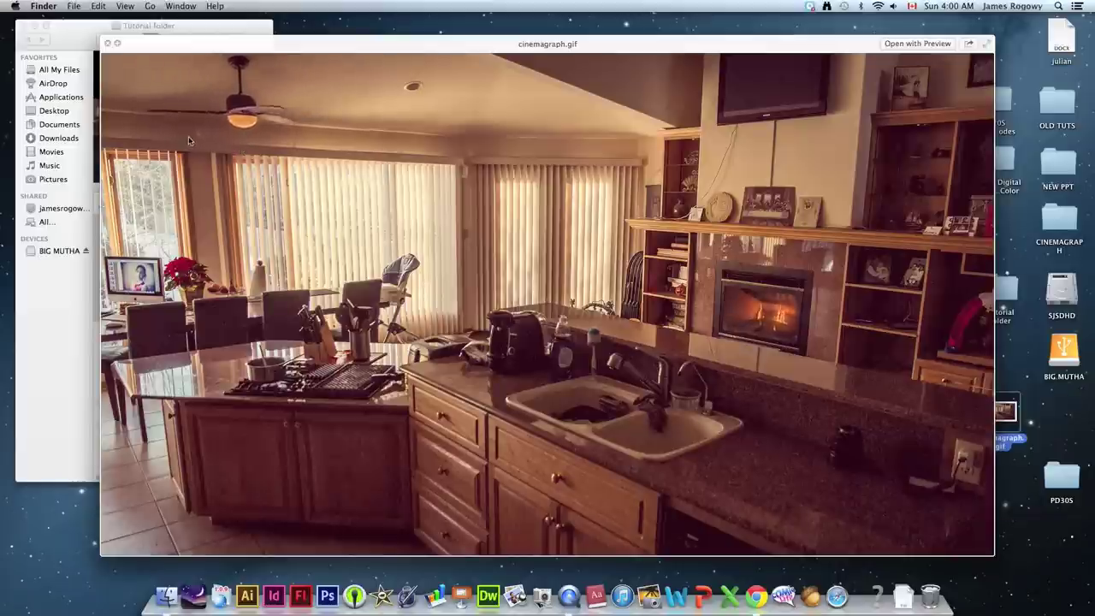
left_click(986, 44)
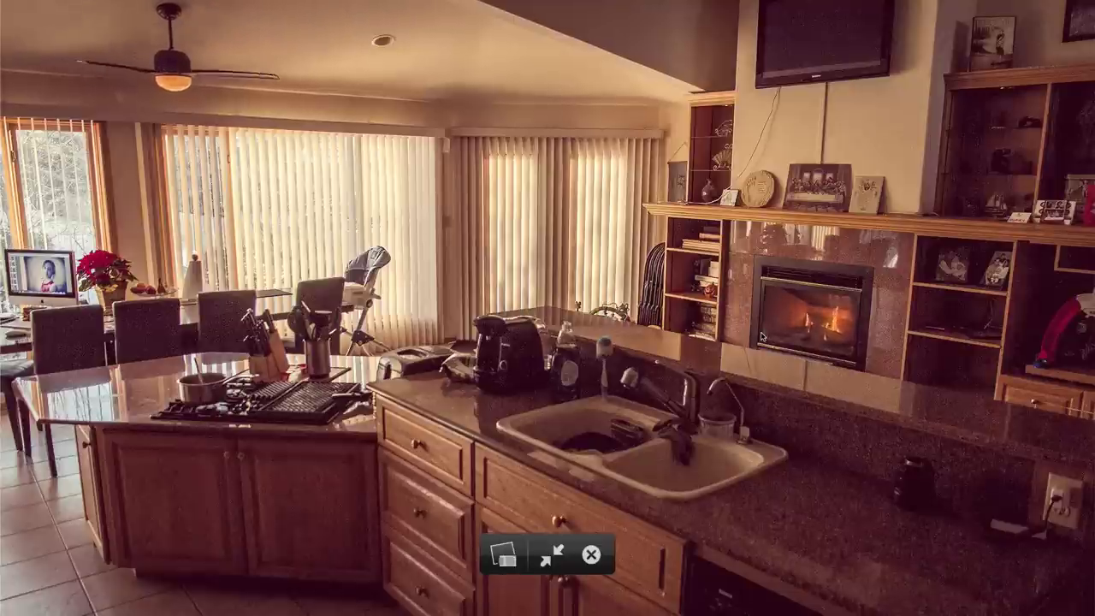
key("Escape")
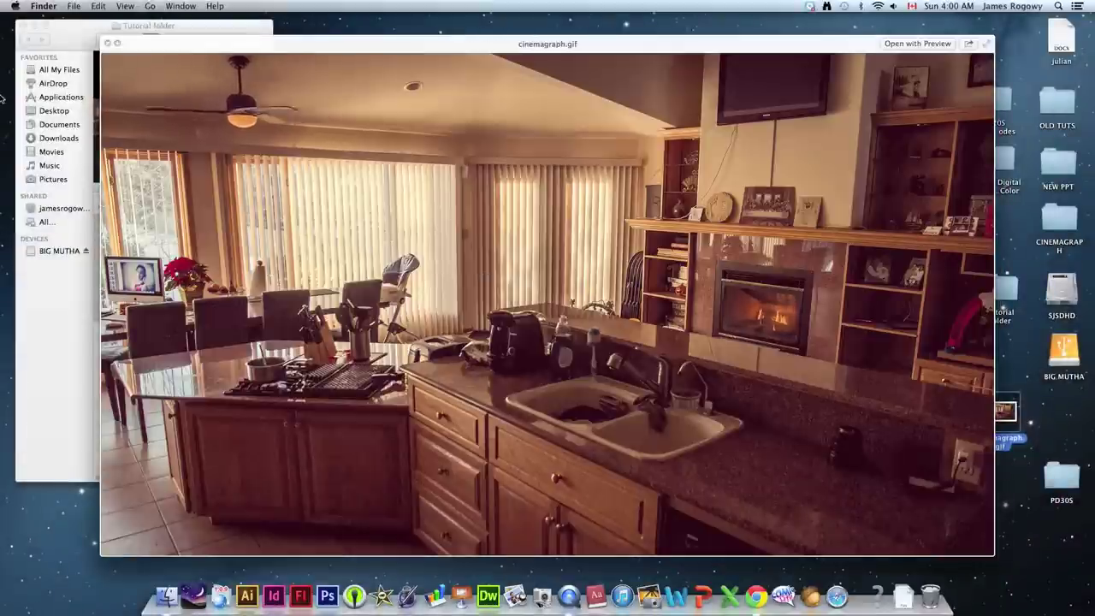
left_click(107, 44)
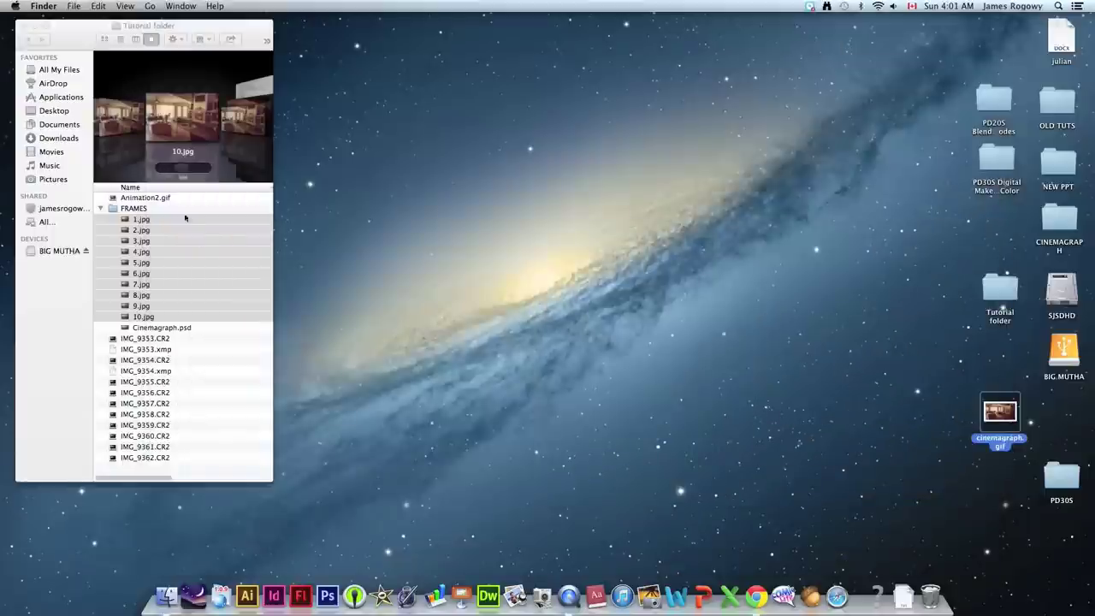
Enlarge the Tutorial folder window and open the animation 2 folder inside TRY 2 in the desktop's CINEMAGRAPH folder
left_click_drag(277, 484, 594, 537)
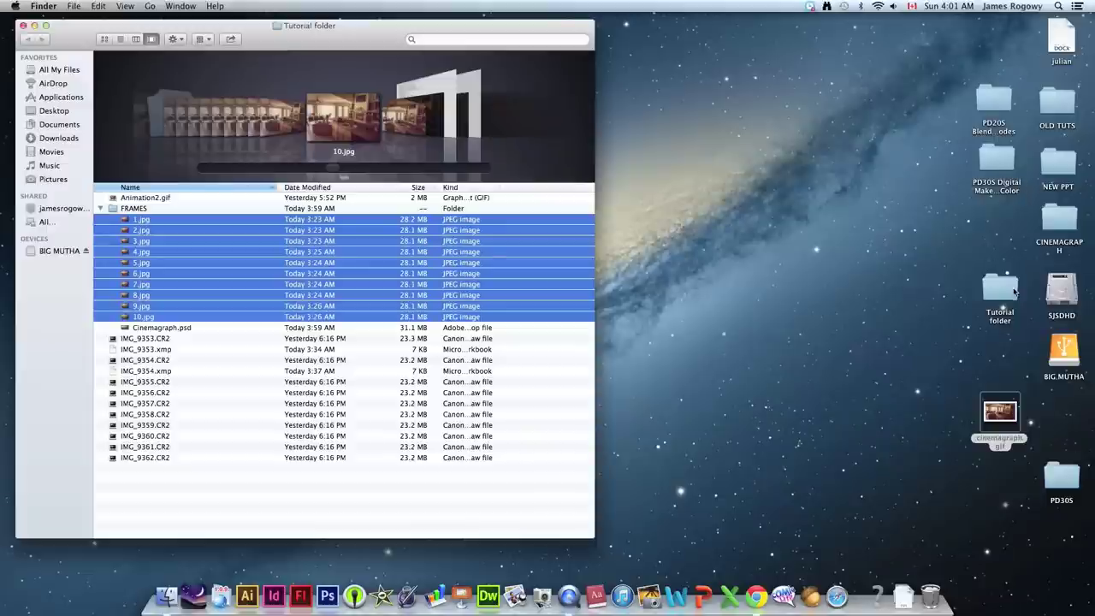
left_click(1050, 216)
key("super+o")
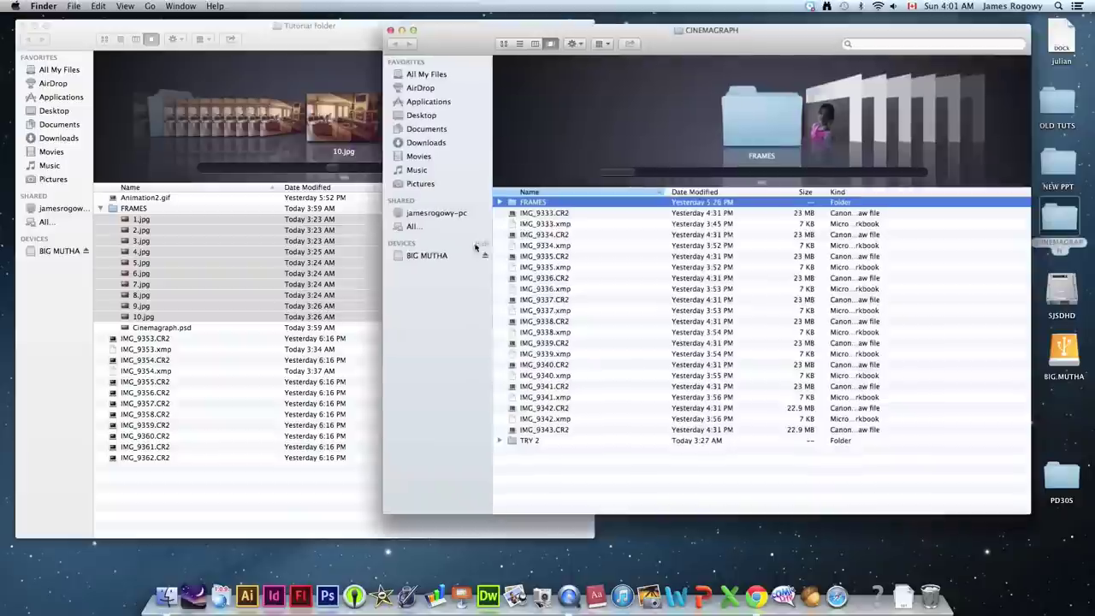
left_click(530, 440)
double_click(529, 440)
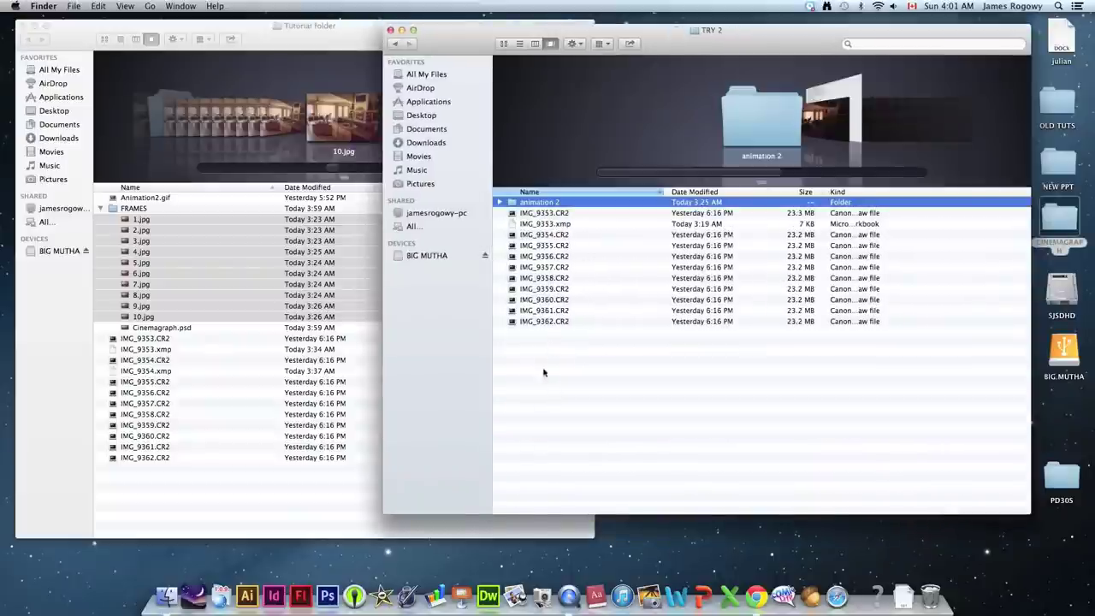
double_click(538, 202)
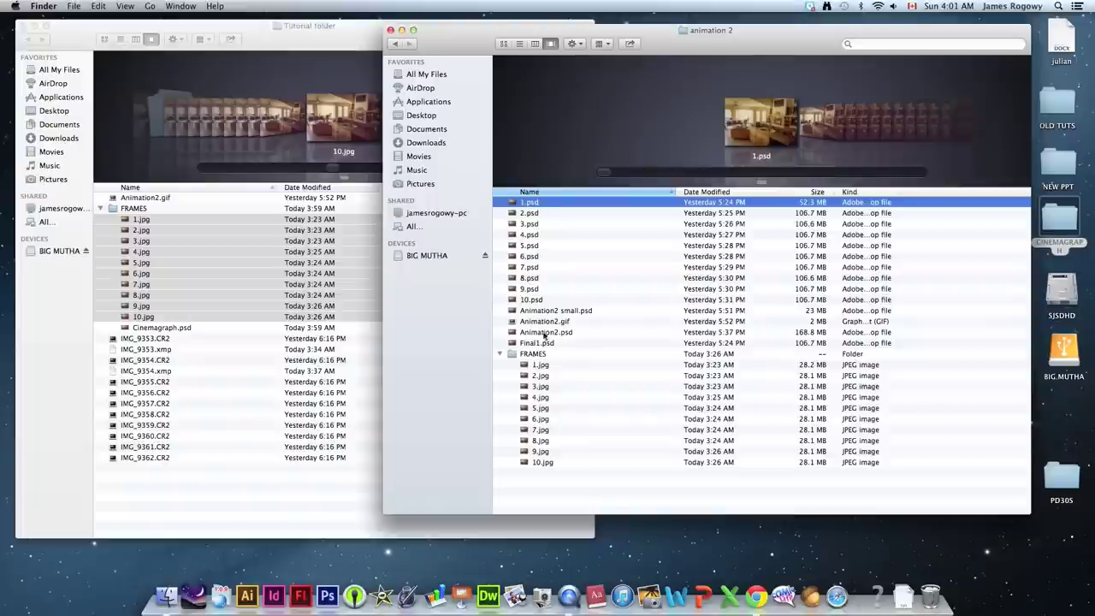
Preview Animation2.gif from the animation 2 folder, view it in full screen, and return to the windowed preview
left_click(543, 322)
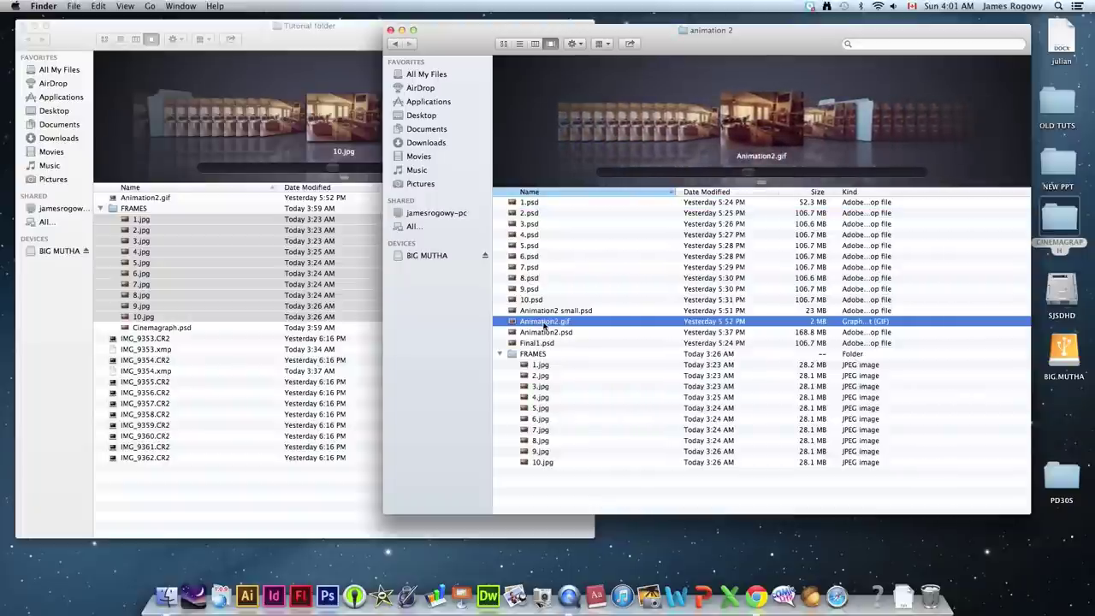
key("space")
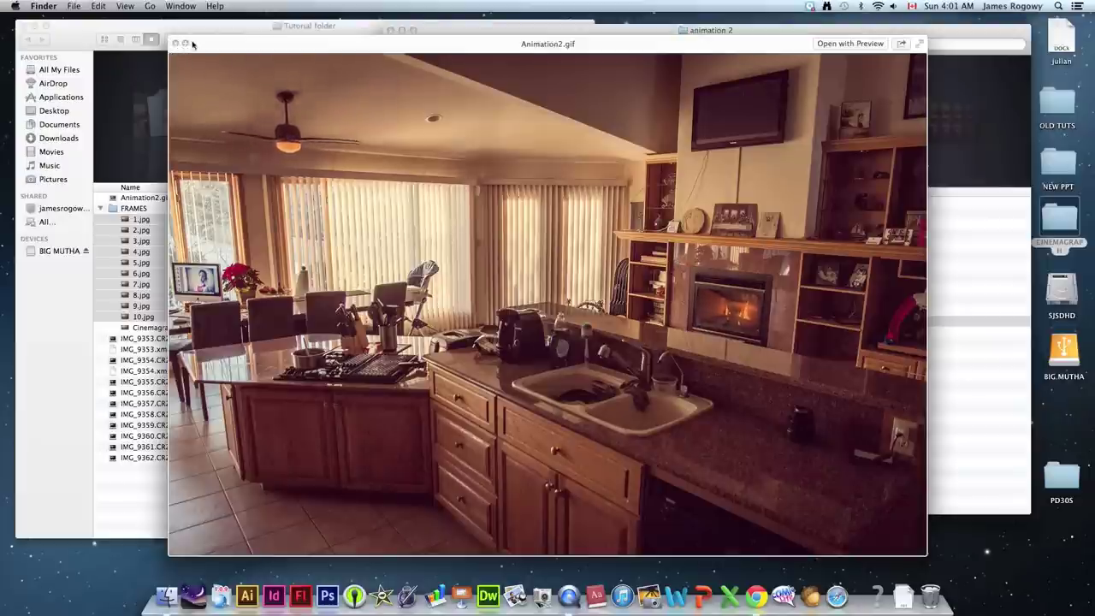
left_click(920, 43)
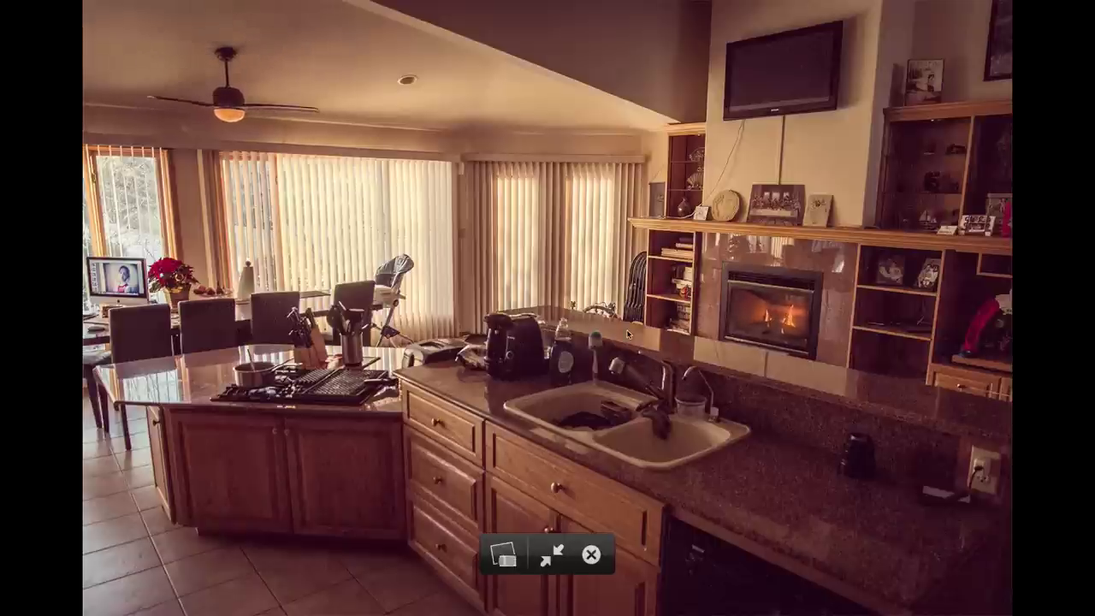
key("Escape")
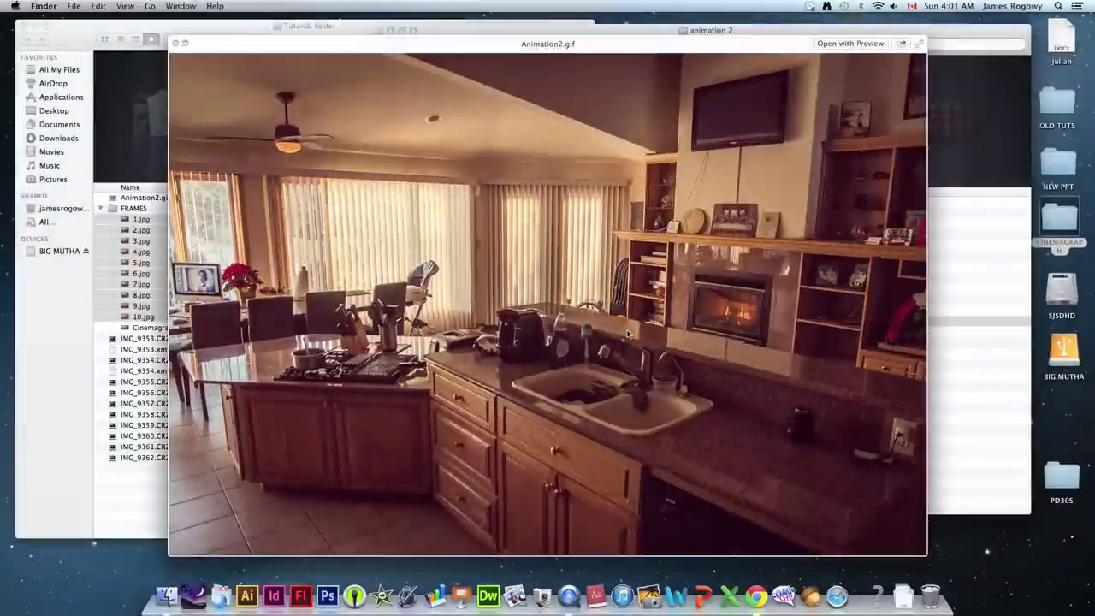